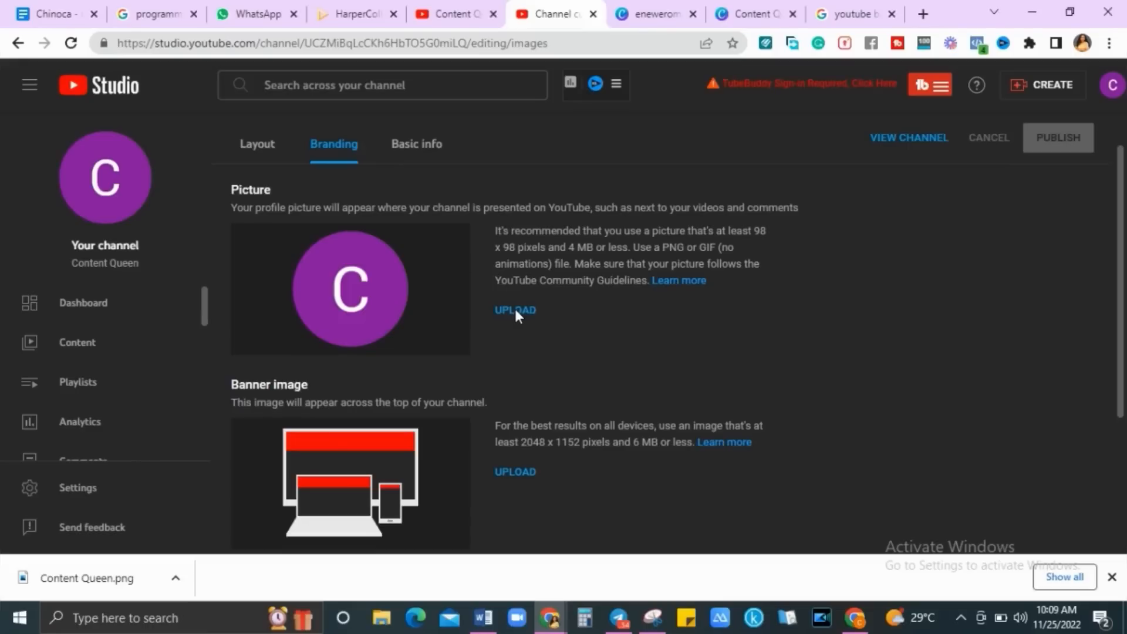
# Start uploading a new profile picture on the YouTube Studio Branding tab
pyautogui.click(515, 311)
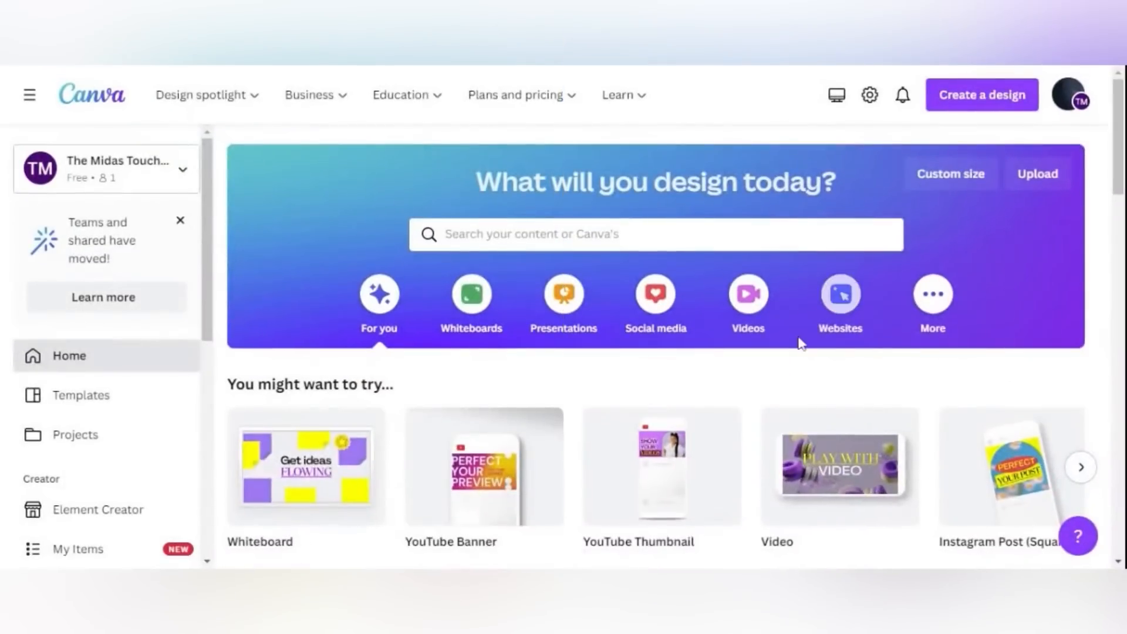
# Search Canva's home page for 'youtube banner' and browse the template results
pyautogui.click(448, 235)
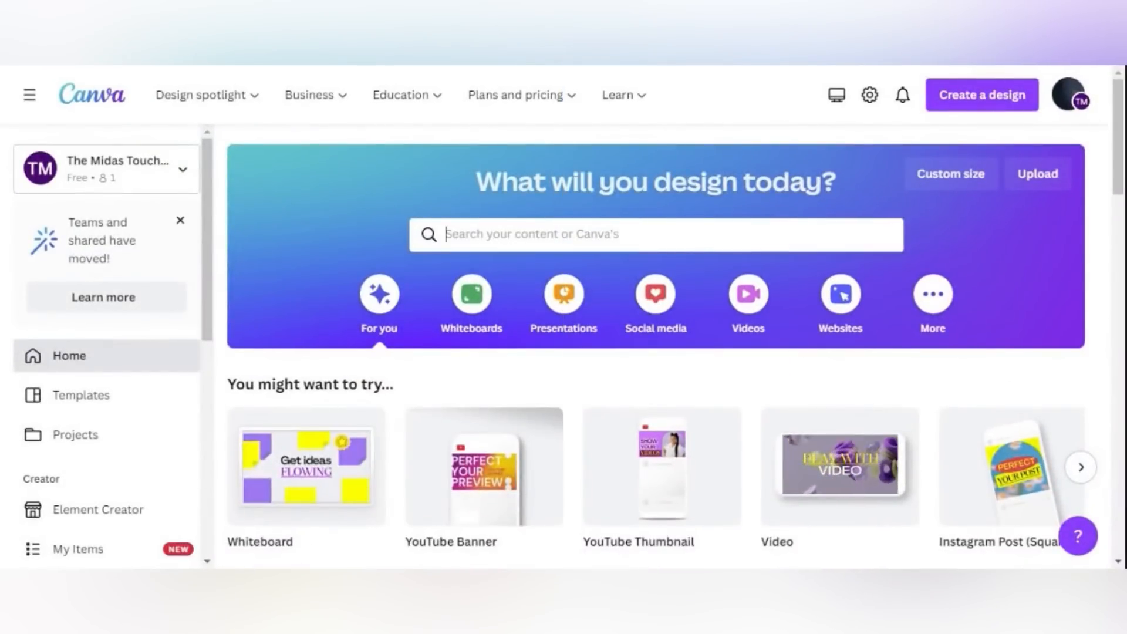
pyautogui.write('youtu')
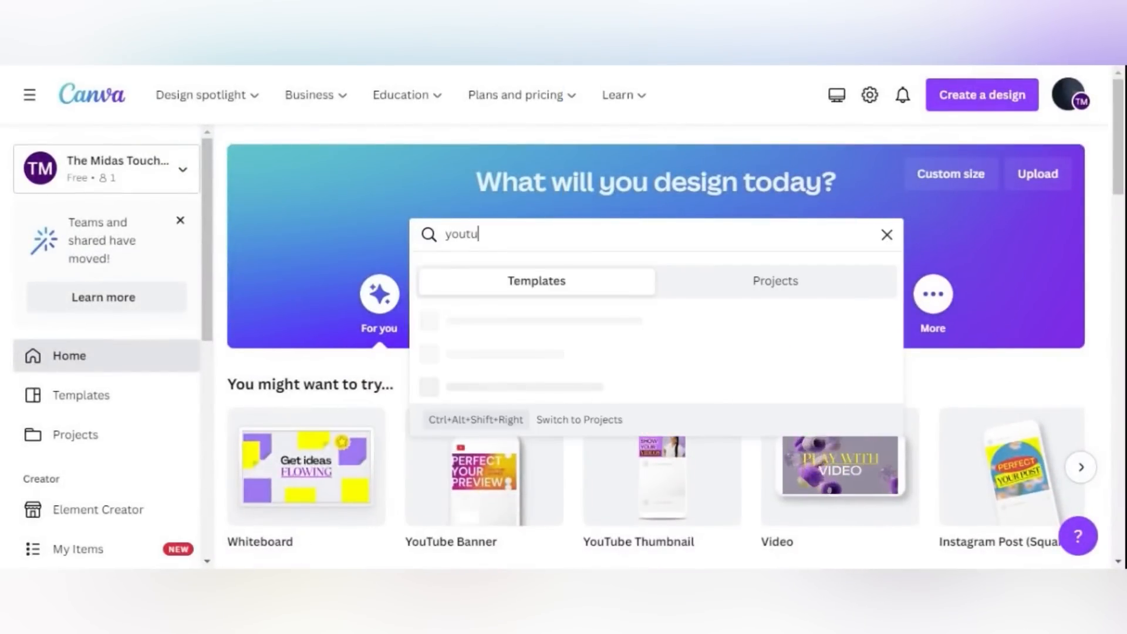
pyautogui.write('be')
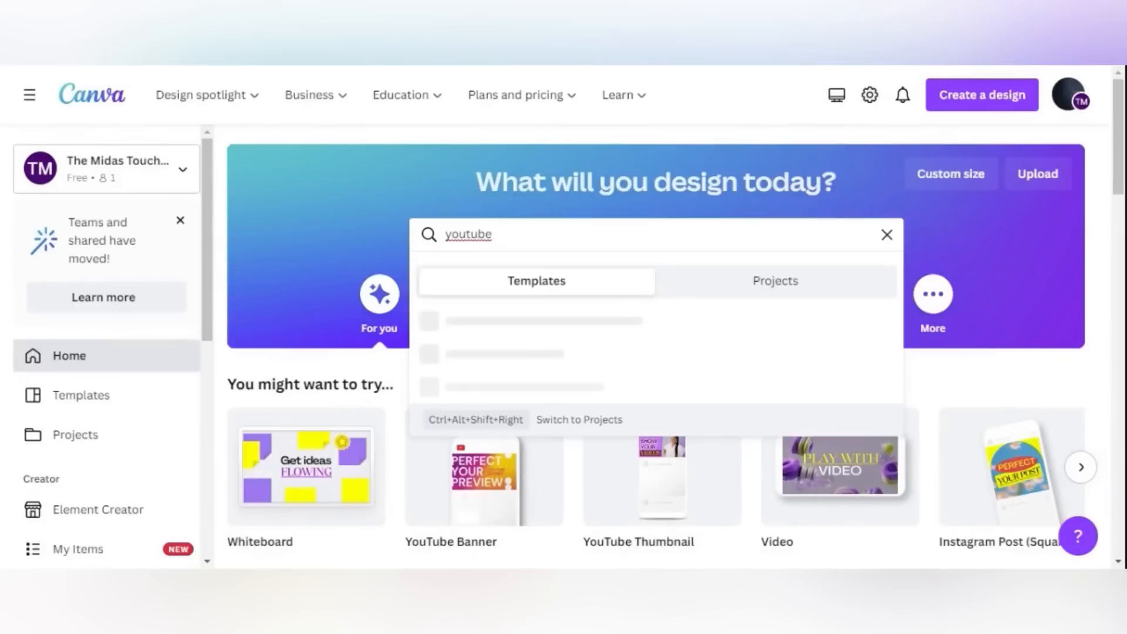
pyautogui.write(' banner')
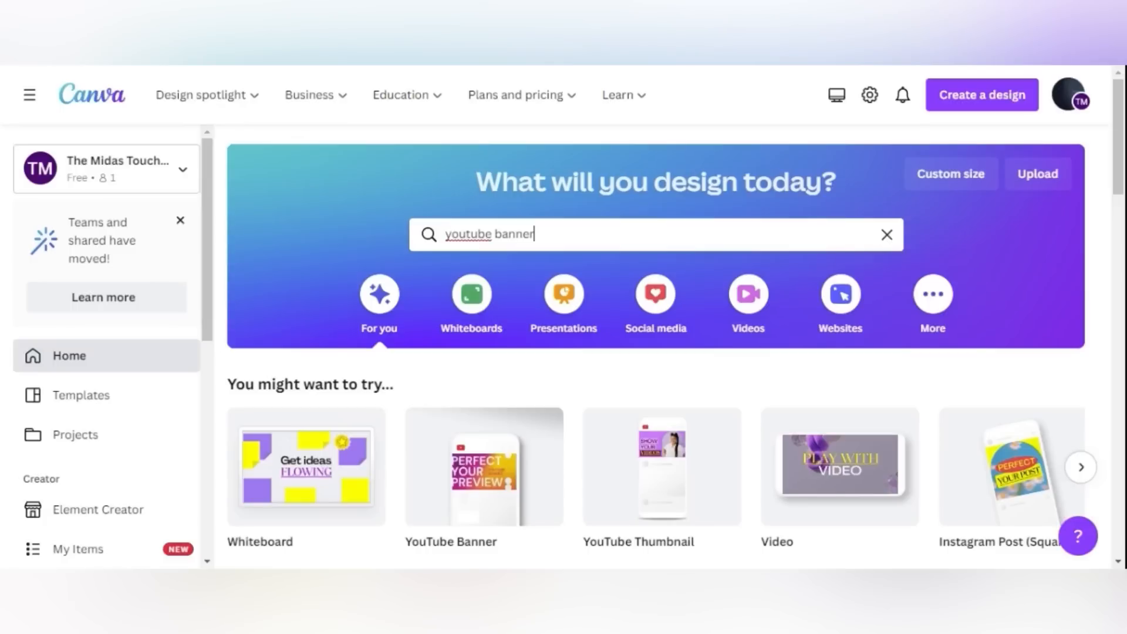
pyautogui.press('Return')
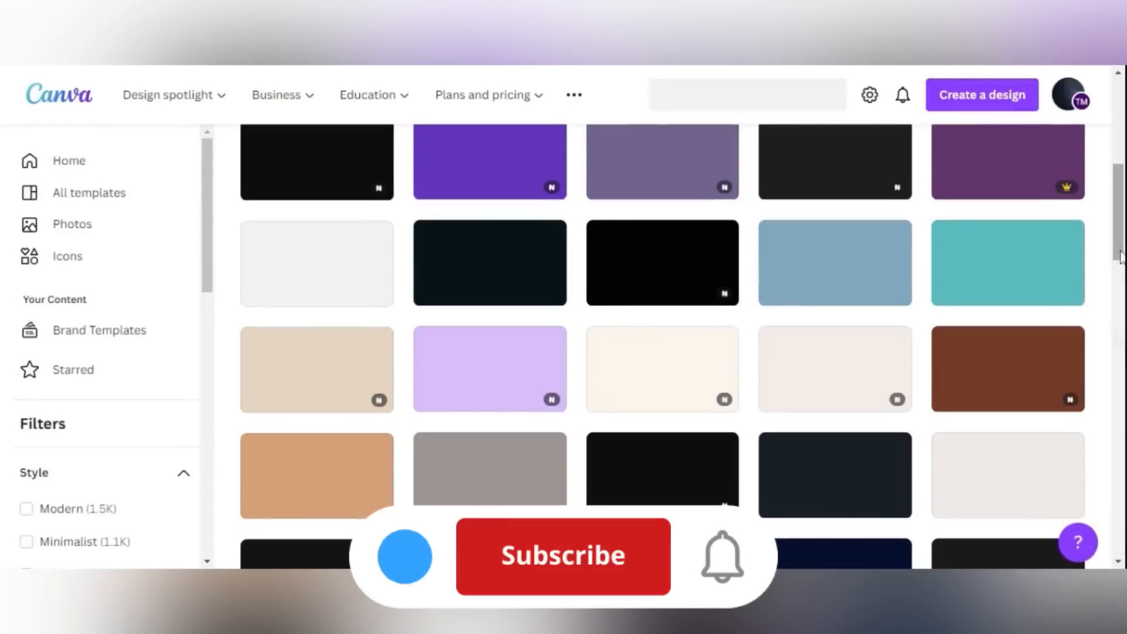
pyautogui.moveTo(1120, 212); pyautogui.dragTo(1120, 103)
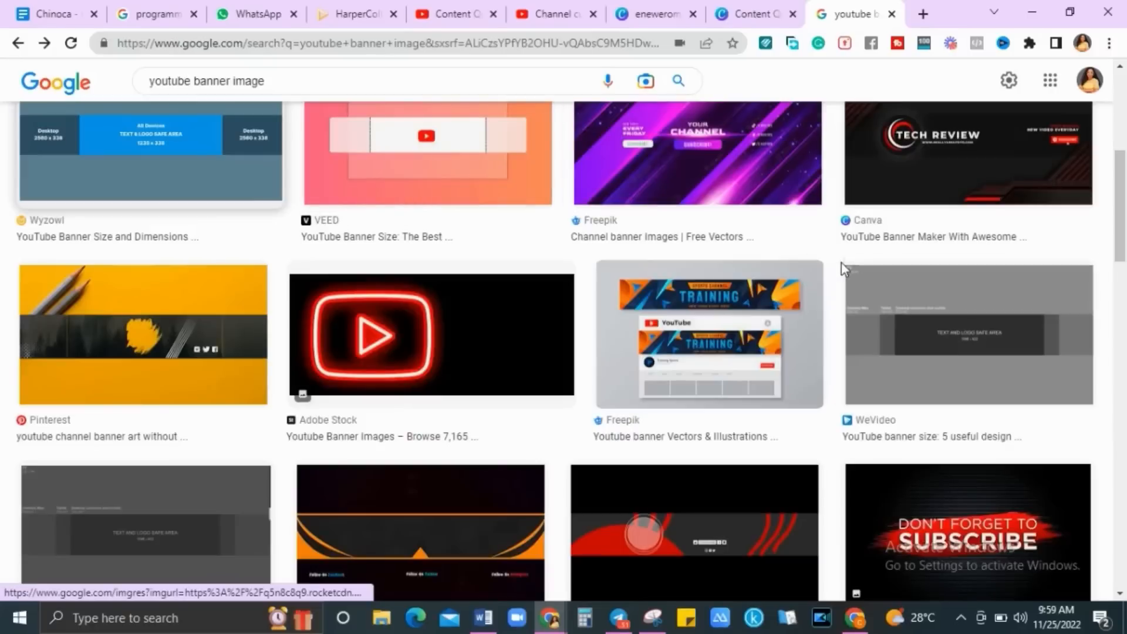
# Cancel saving the WeVideo safe-area image and return to the Content Queen design
pyautogui.rightClick(957, 340)
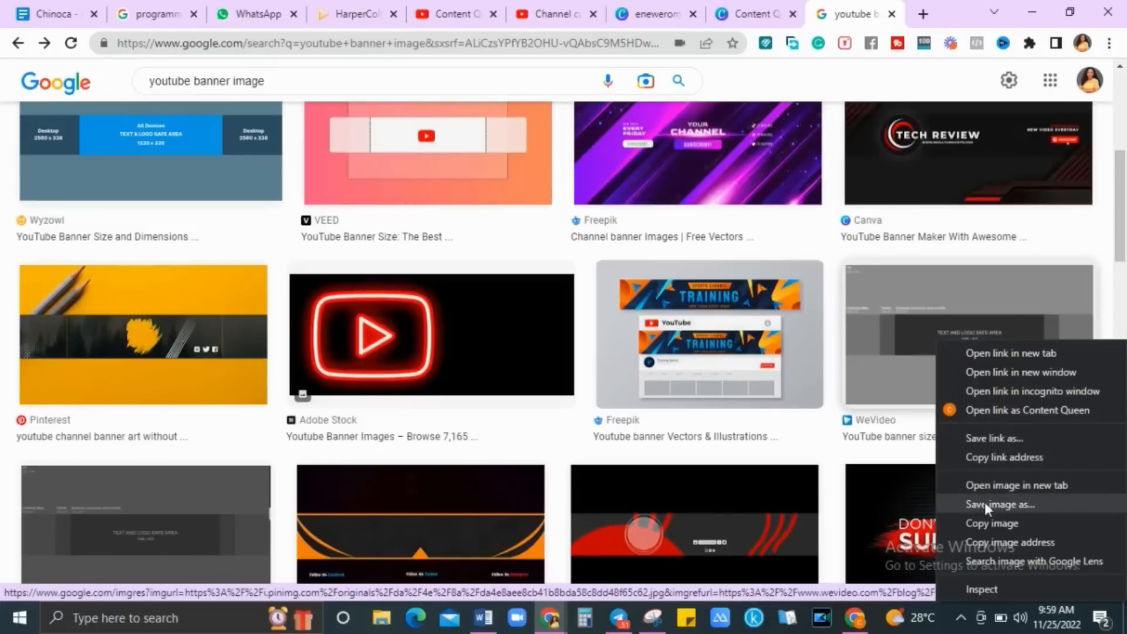
pyautogui.click(1024, 506)
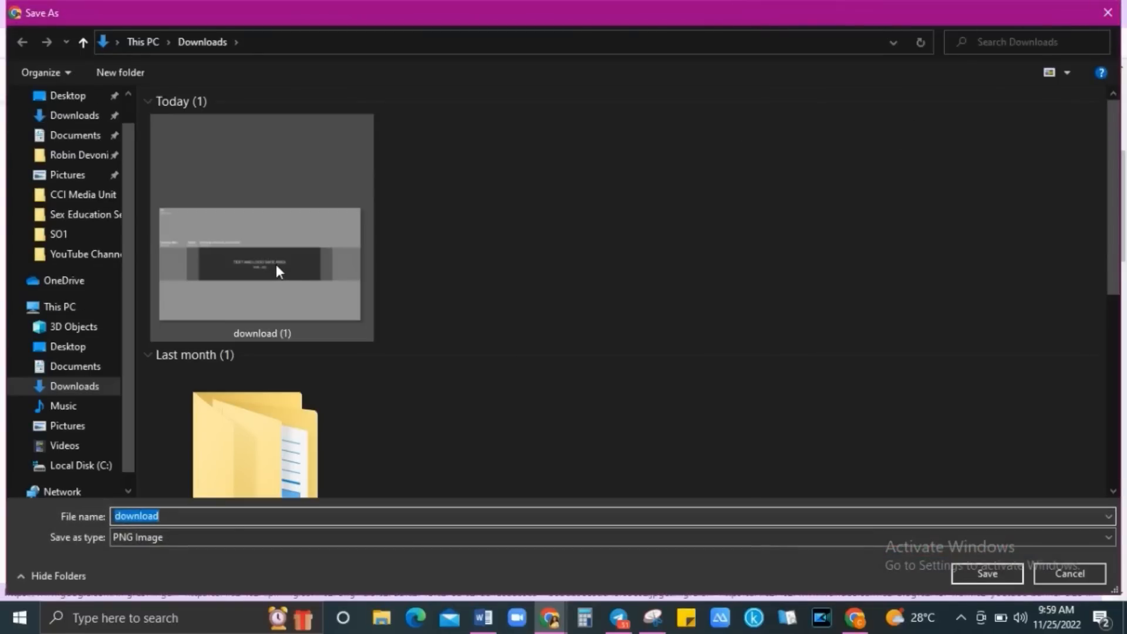
pyautogui.click(1108, 12)
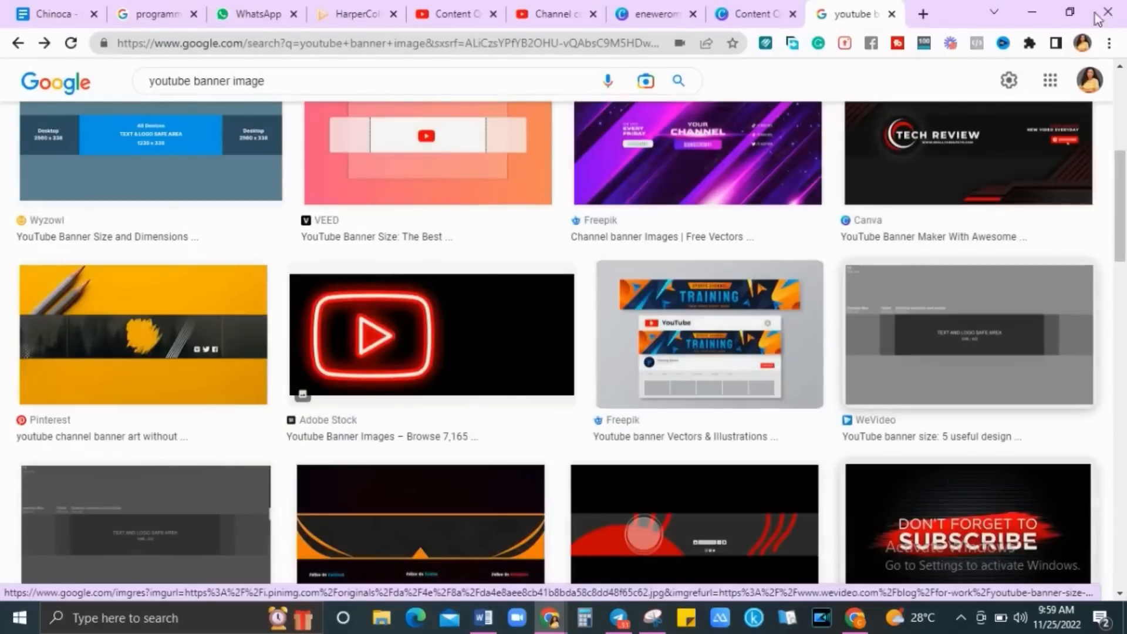
pyautogui.click(758, 12)
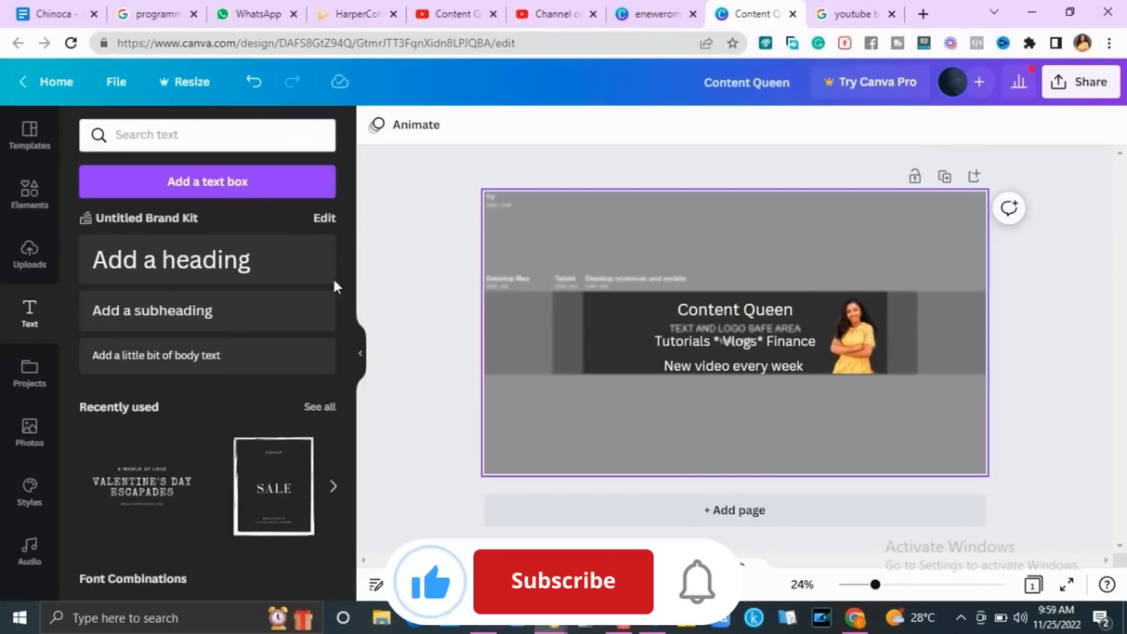
# Add page 2 and stretch the uploaded safe-area guide image to fill it
pyautogui.click(30, 252)
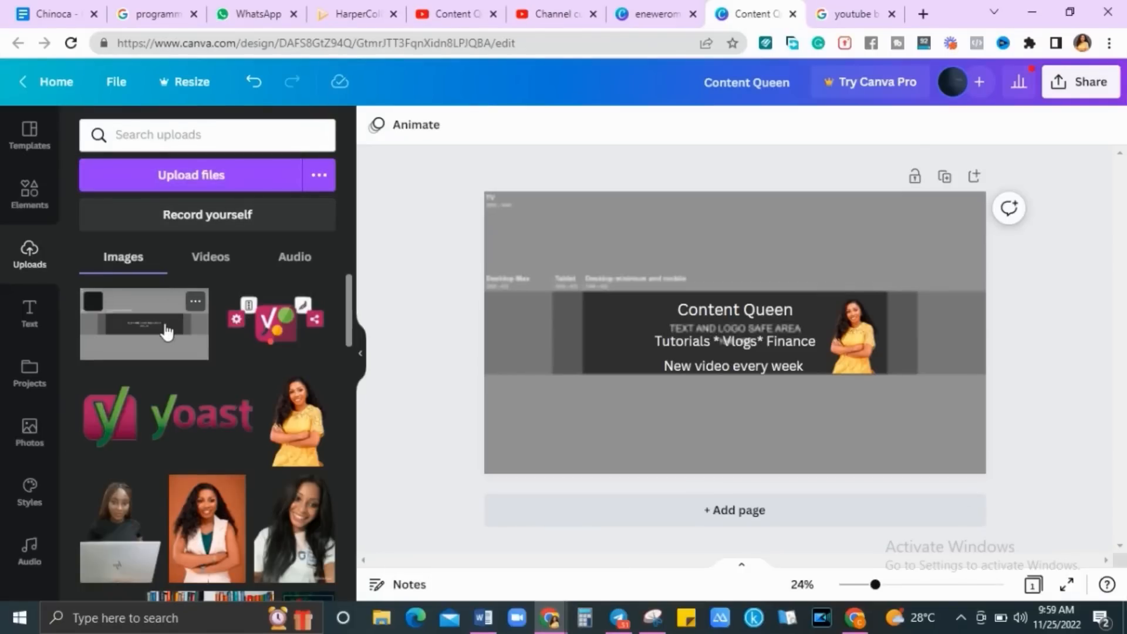
pyautogui.click(974, 178)
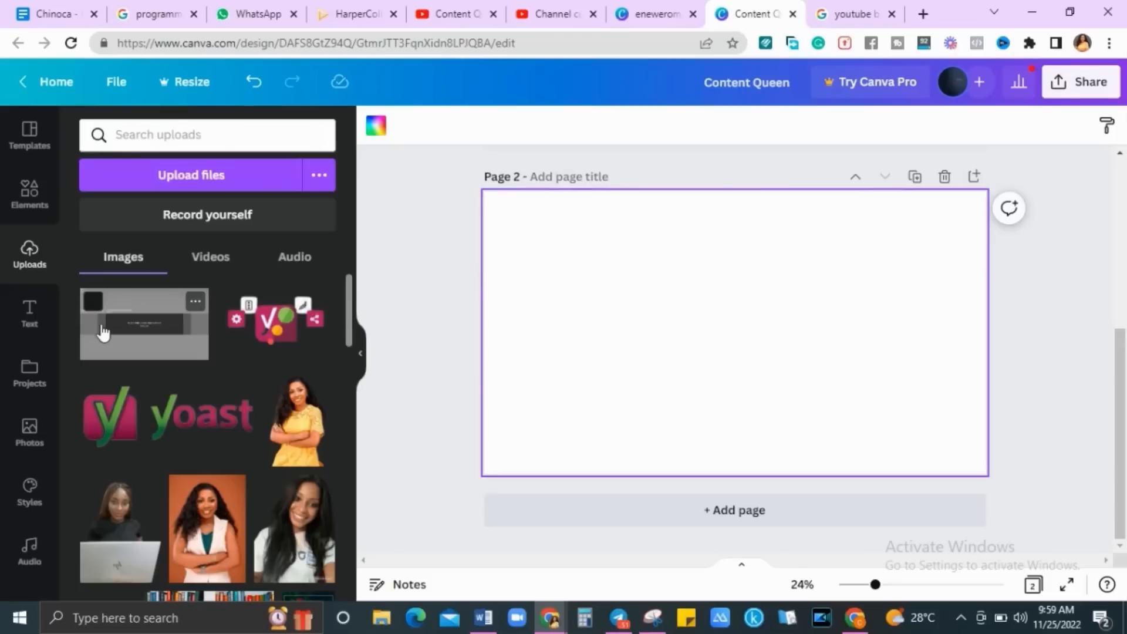
pyautogui.click(103, 332)
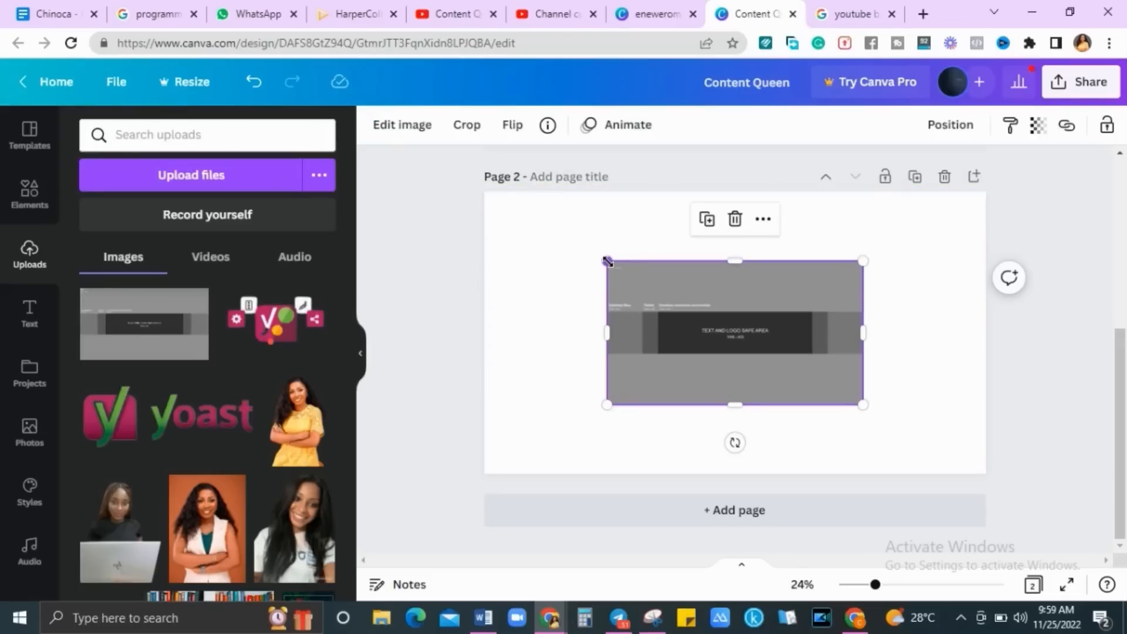
pyautogui.moveTo(607, 260); pyautogui.dragTo(469, 222)
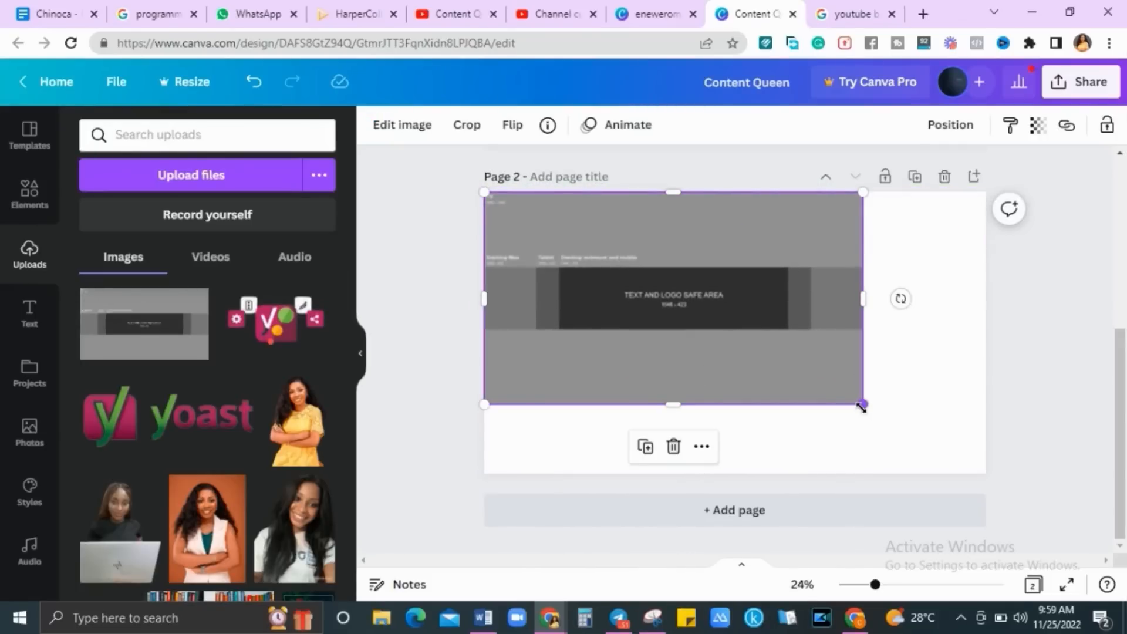
pyautogui.moveTo(861, 405); pyautogui.dragTo(984, 471)
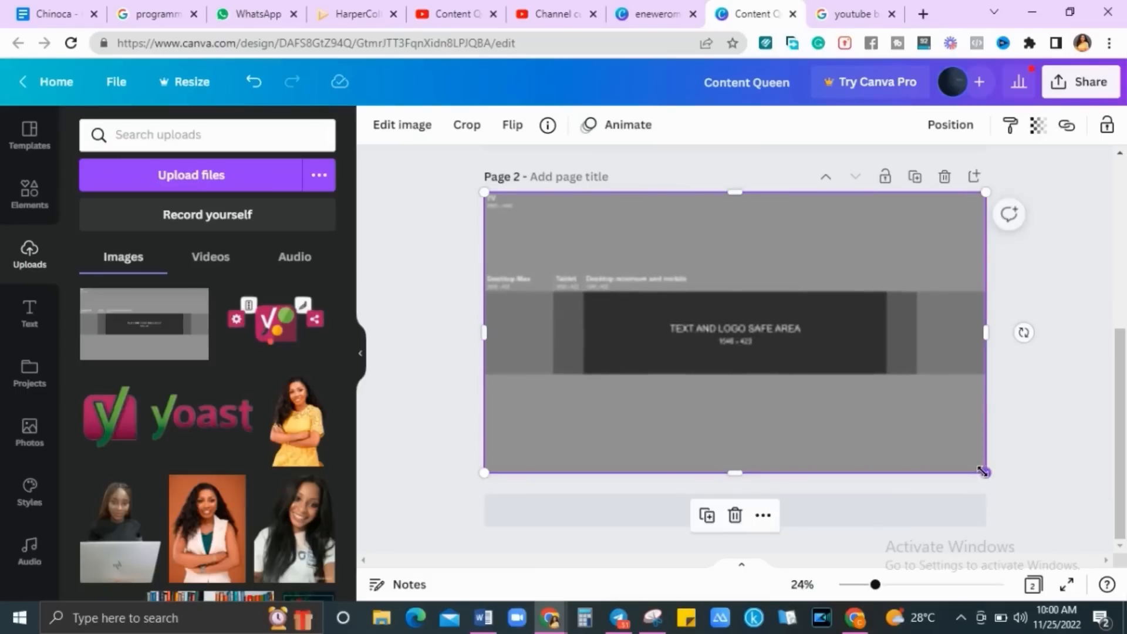
pyautogui.click(1104, 394)
pyautogui.moveTo(1121, 407); pyautogui.dragTo(1121, 400)
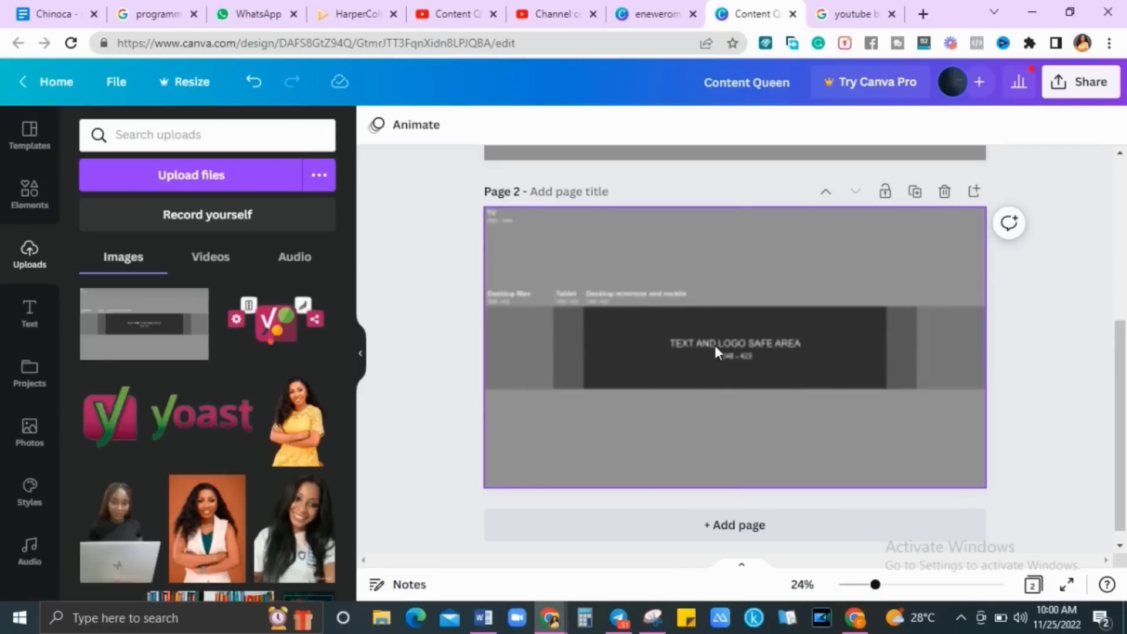
# Duplicate the woman's photo and select the title and tagline elements on page 1
pyautogui.moveTo(1119, 397); pyautogui.dragTo(1114, 298)
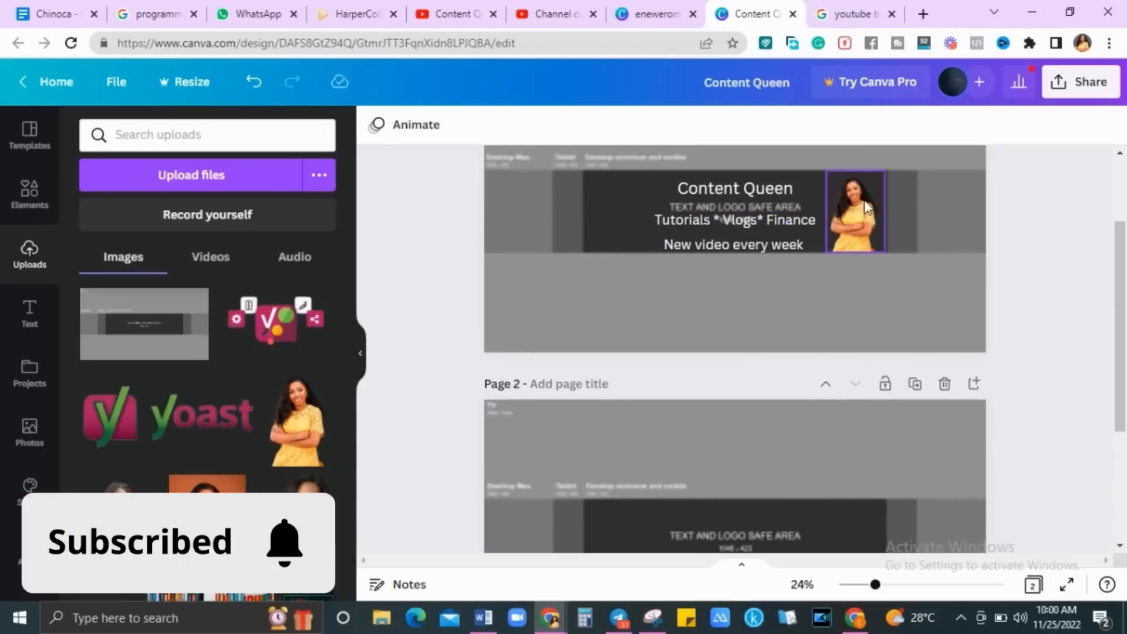
pyautogui.click(855, 218)
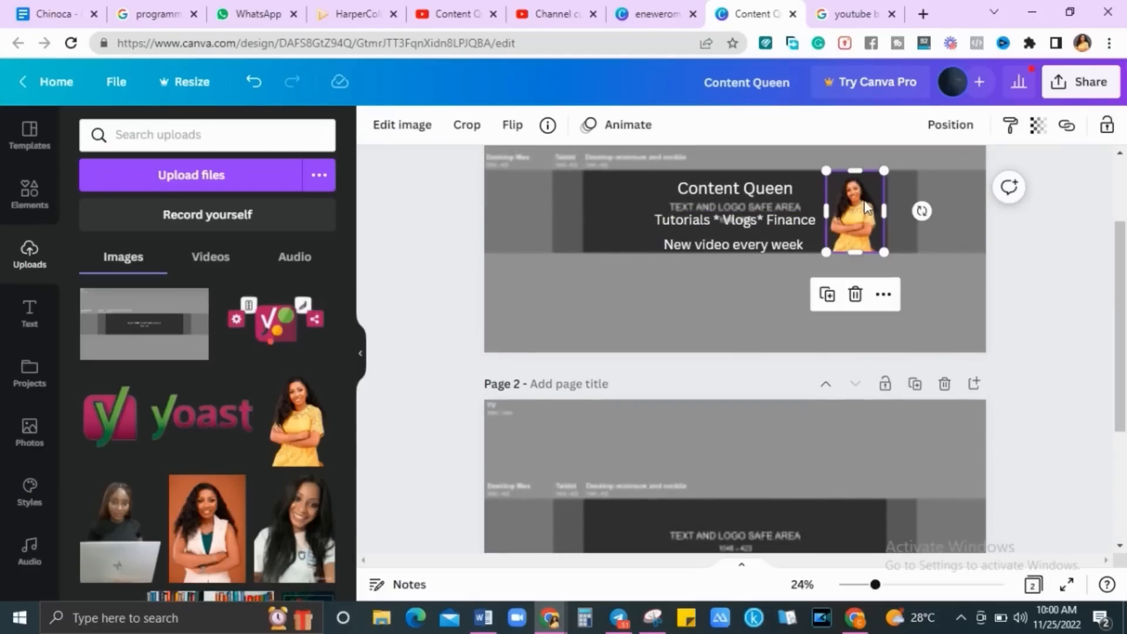
pyautogui.click(828, 294)
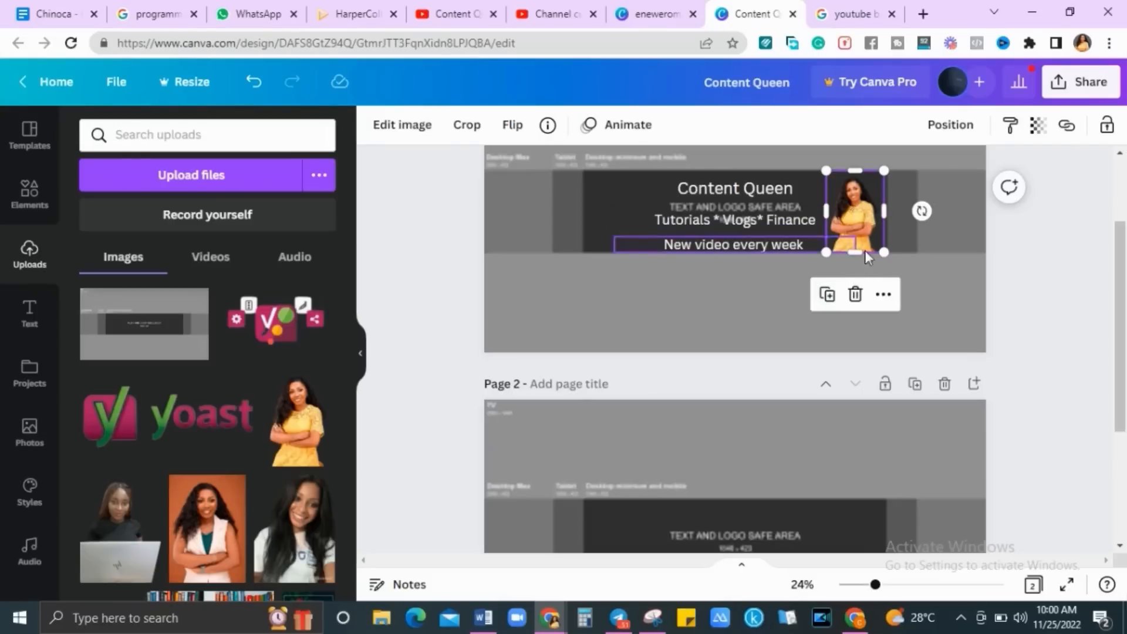
pyautogui.click(962, 323)
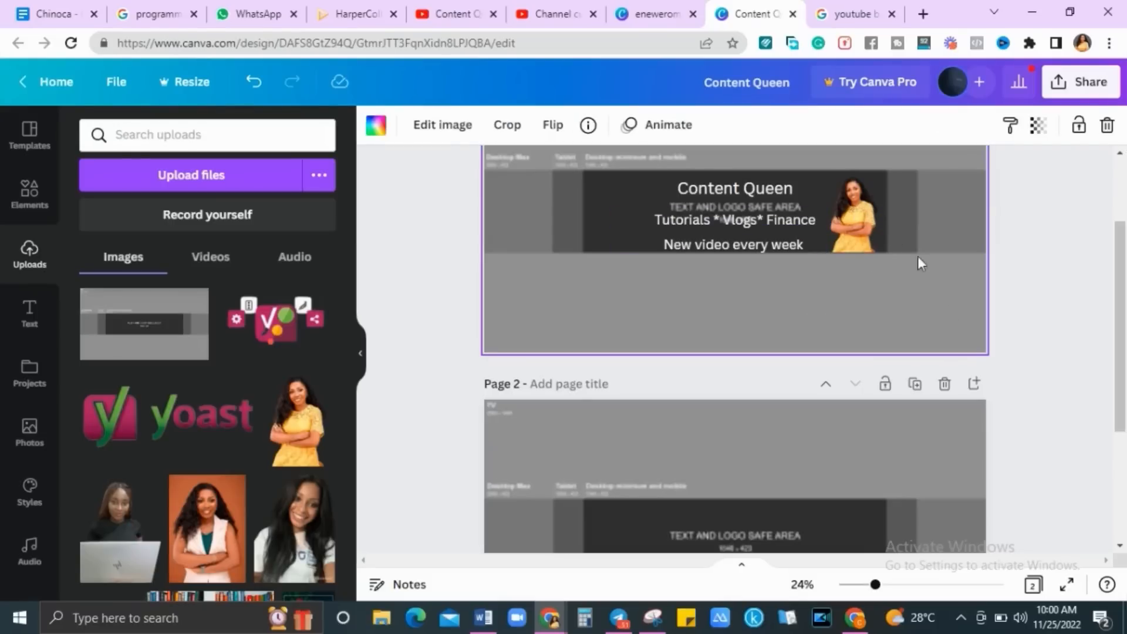
pyautogui.click(862, 216)
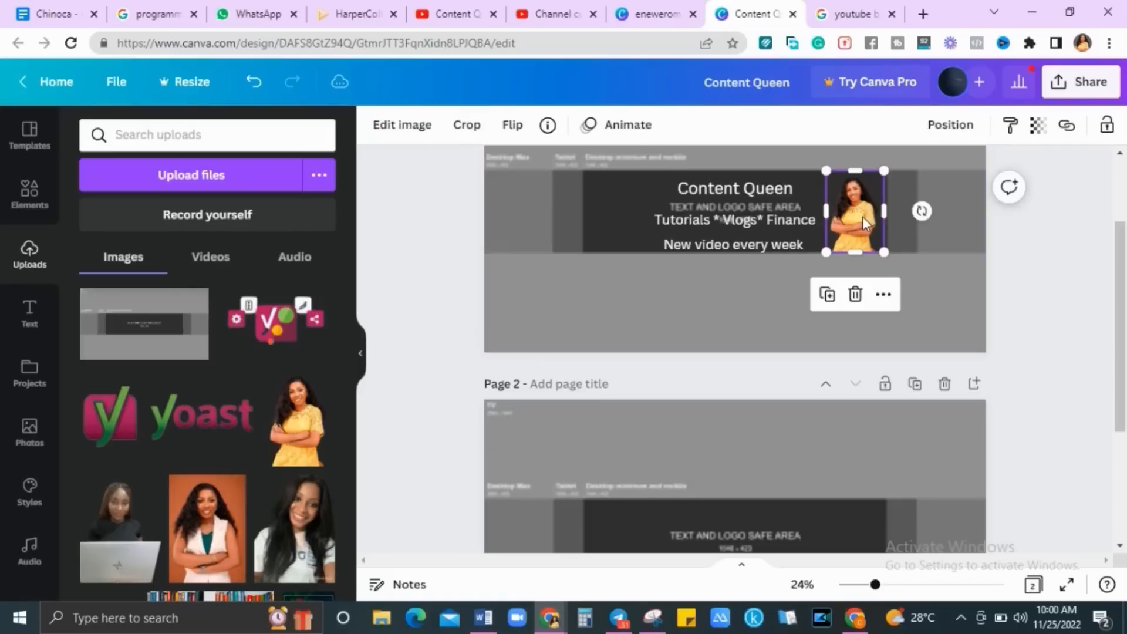
pyautogui.click(748, 185)
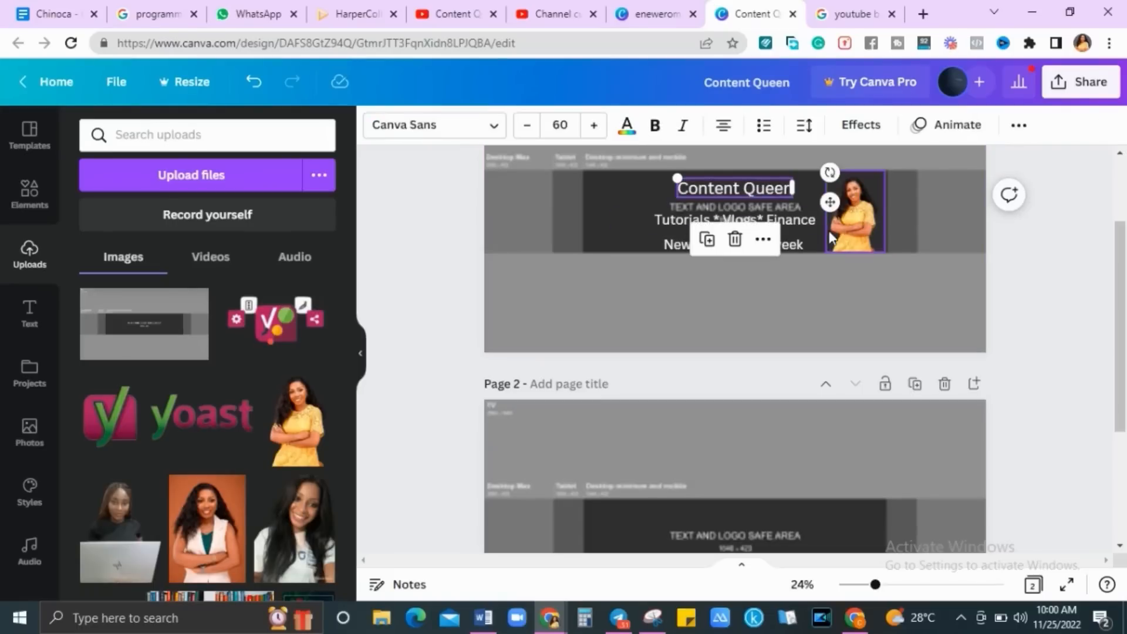
pyautogui.click(808, 223)
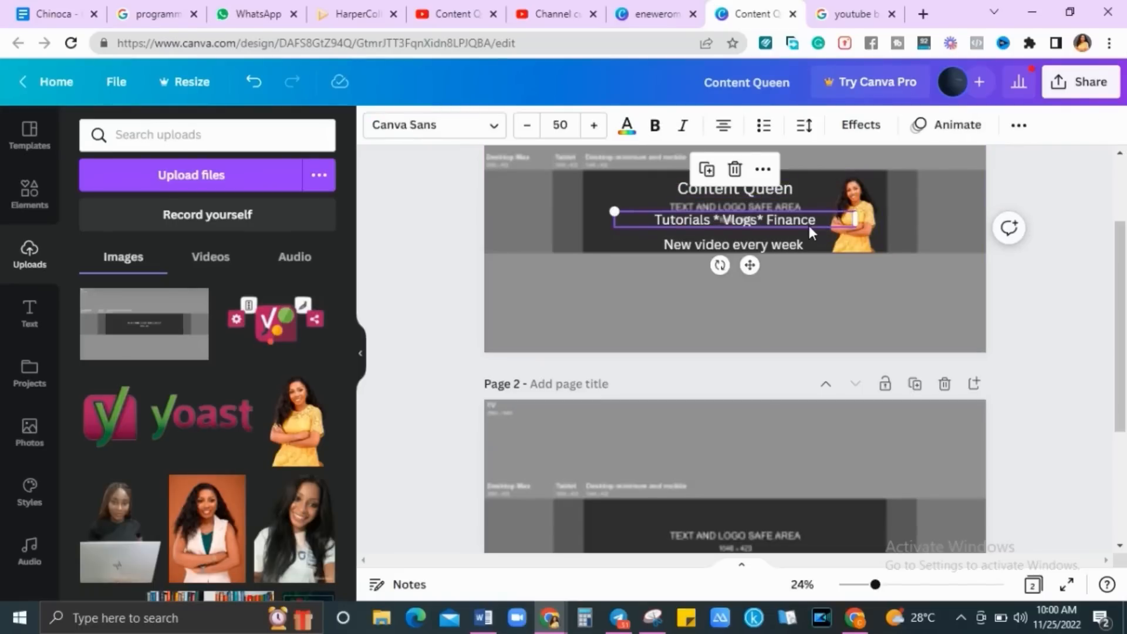
pyautogui.click(783, 245)
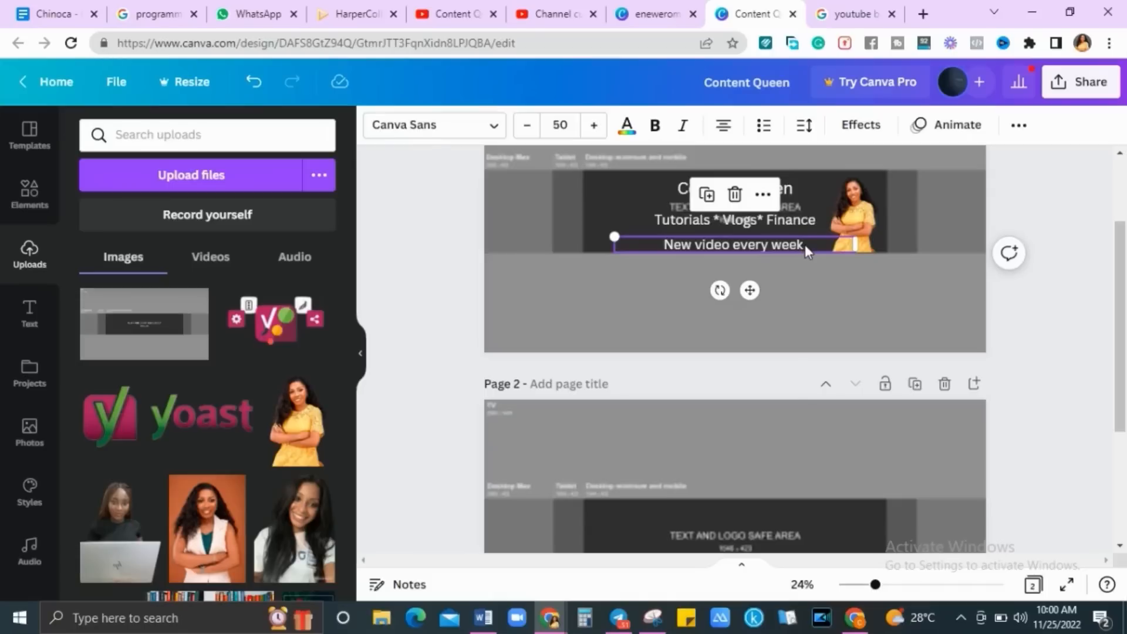
# Edit the schedule line so it reads 'New video every week'
pyautogui.click(805, 245)
pyautogui.press('BackSpace')
pyautogui.press('BackSpace')
pyautogui.press('BackSpace')
pyautogui.press('BackSpace')
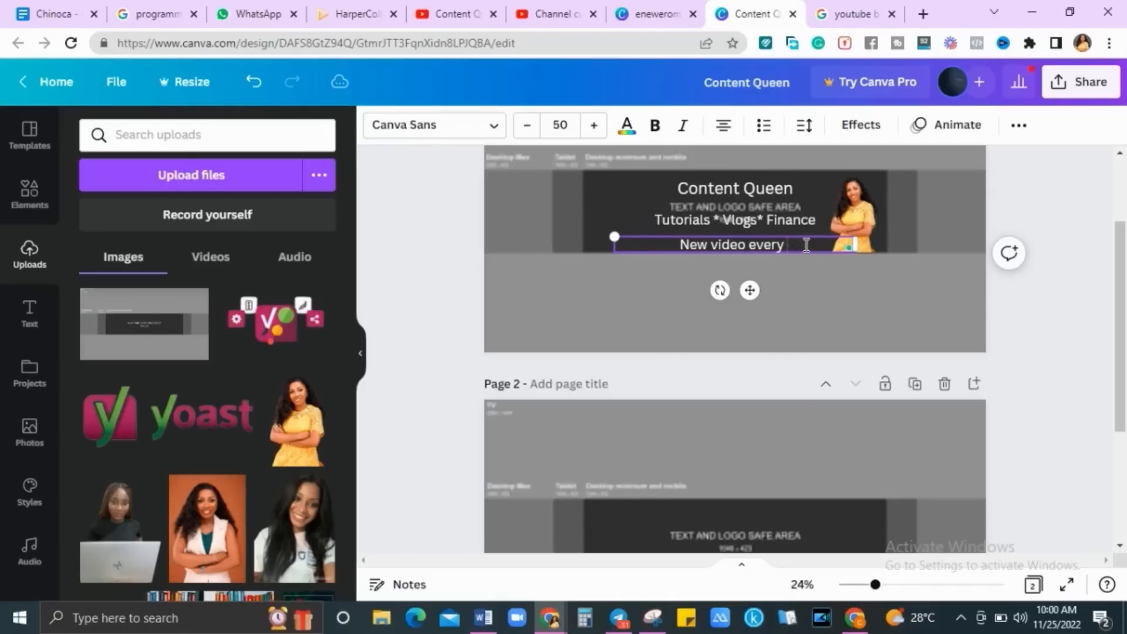
pyautogui.write('Tuesday')
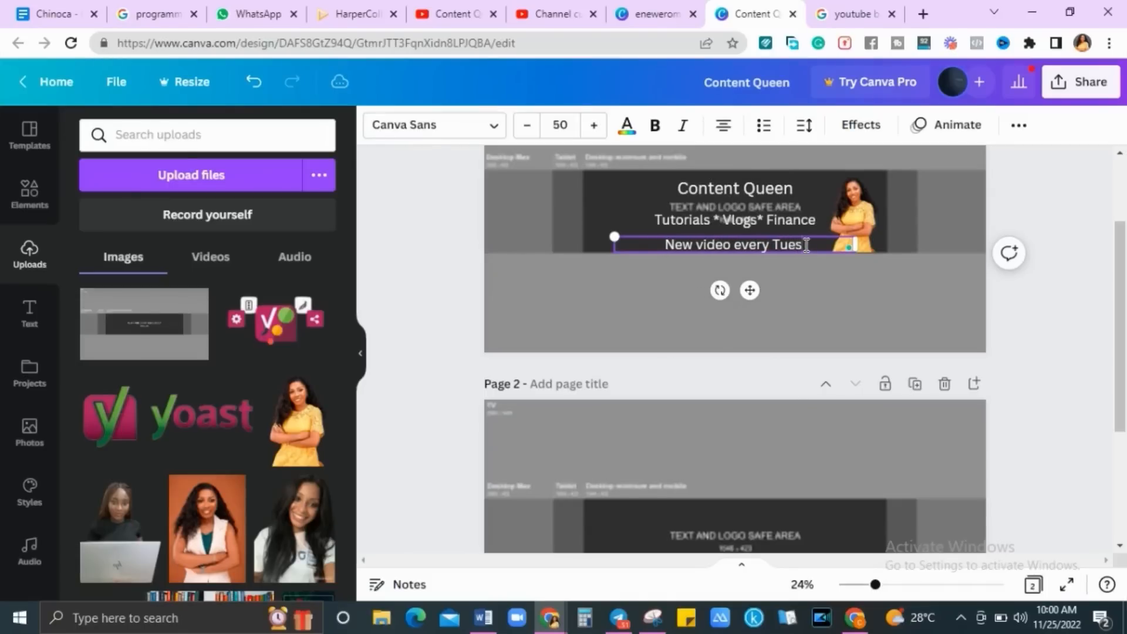
pyautogui.press('BackSpace')
pyautogui.press('BackSpace')
pyautogui.press('BackSpace')
pyautogui.press('BackSpace')
pyautogui.press('BackSpace')
pyautogui.press('BackSpace')
pyautogui.press('BackSpace')
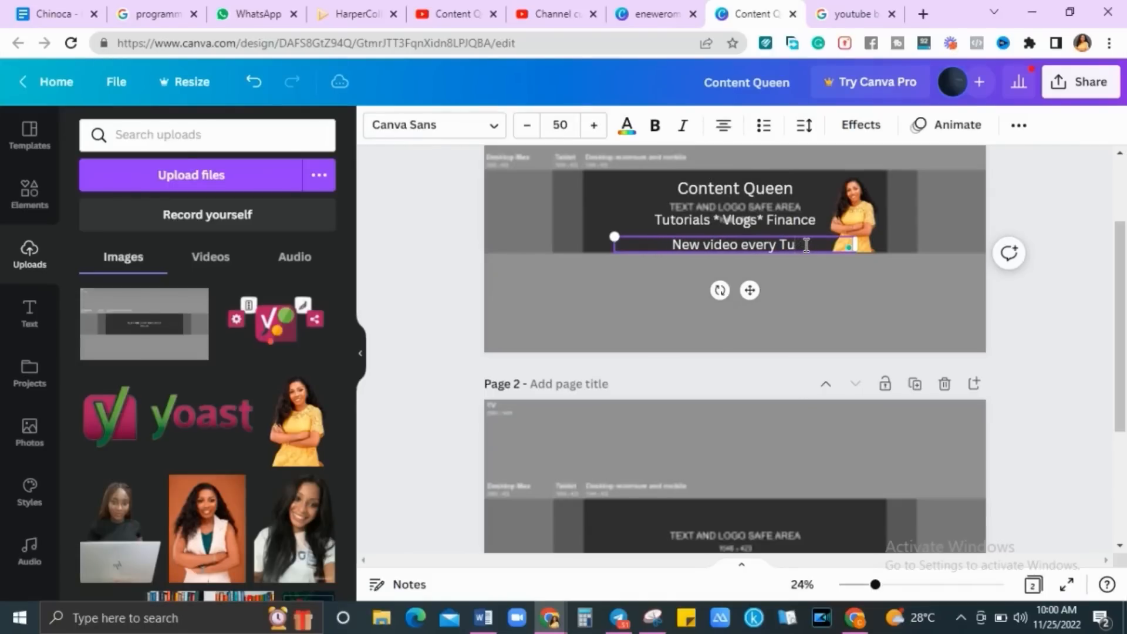
pyautogui.write('Sunda')
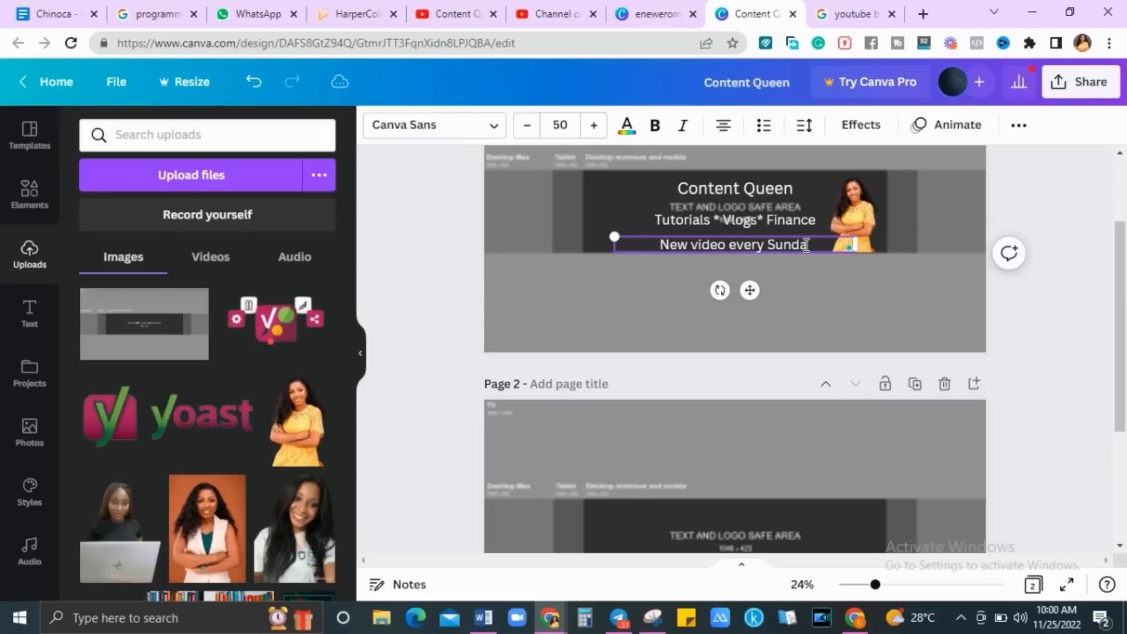
pyautogui.press('BackSpace')
pyautogui.press('BackSpace')
pyautogui.press('BackSpace')
pyautogui.press('BackSpace')
pyautogui.press('BackSpace')
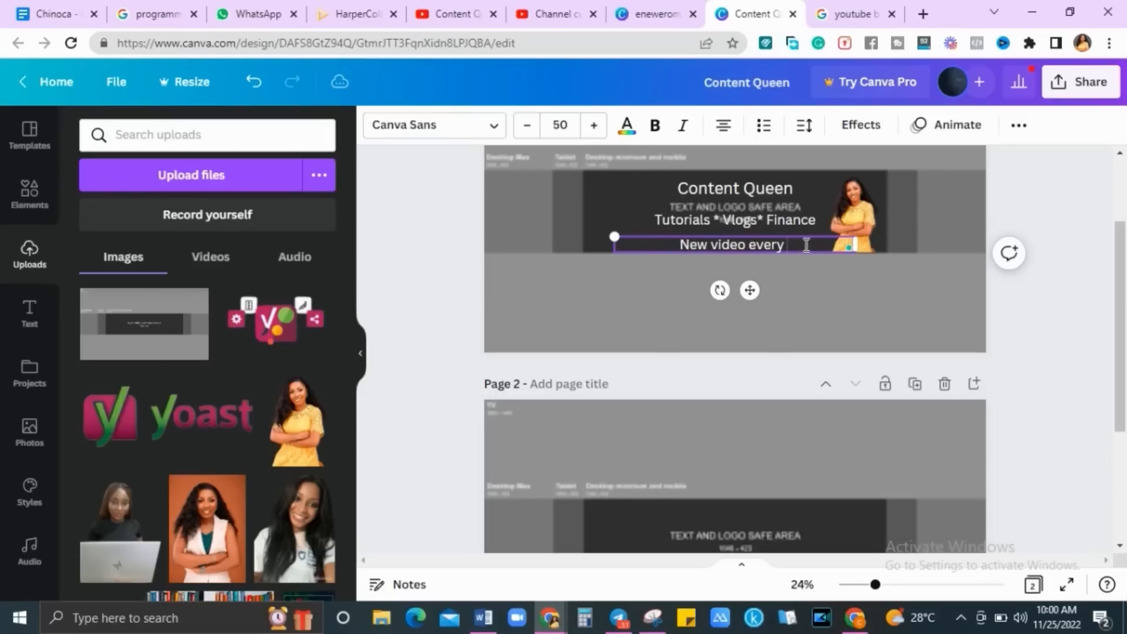
pyautogui.write('week')
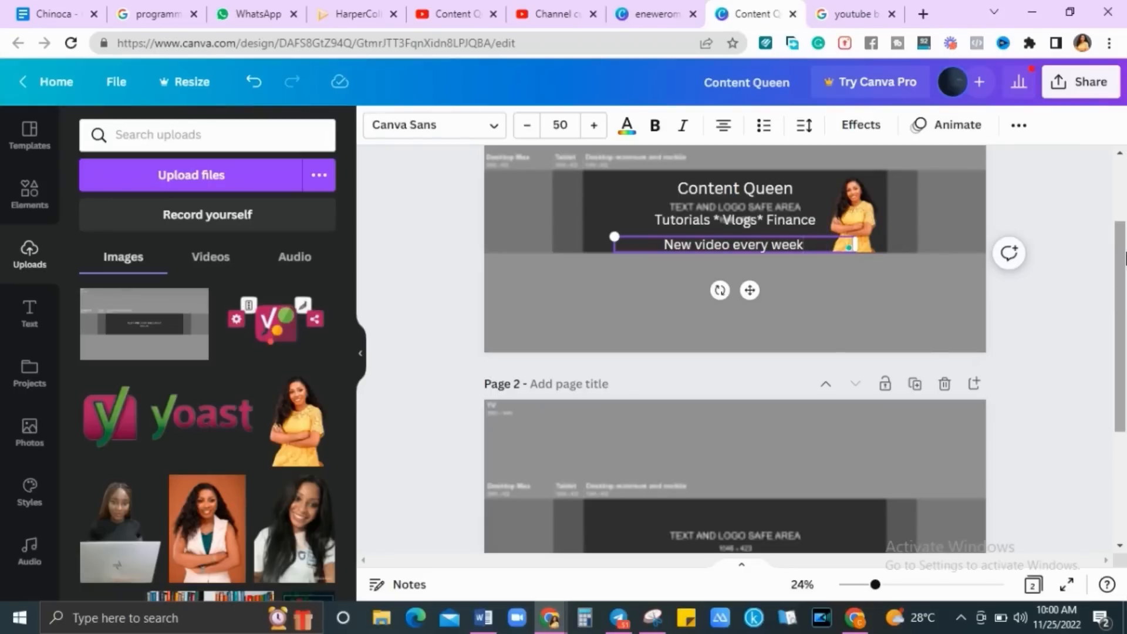
pyautogui.moveTo(1121, 292); pyautogui.dragTo(1118, 234)
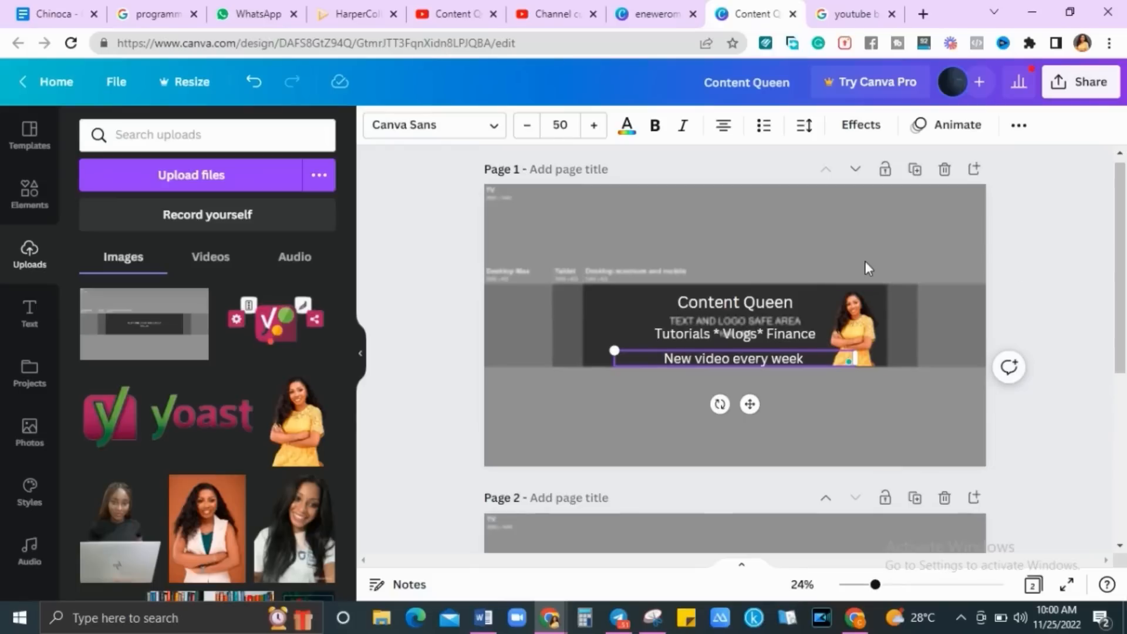
# Set the 'New video every week' line's font size to 45
pyautogui.click(560, 126)
pyautogui.write('4')
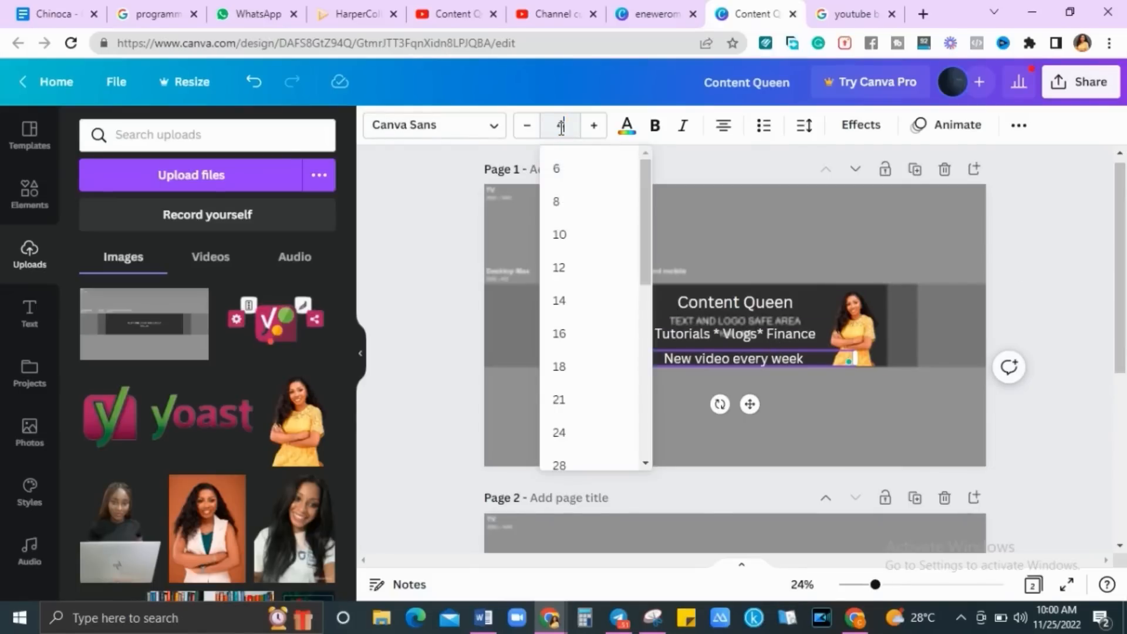
pyautogui.press('Return')
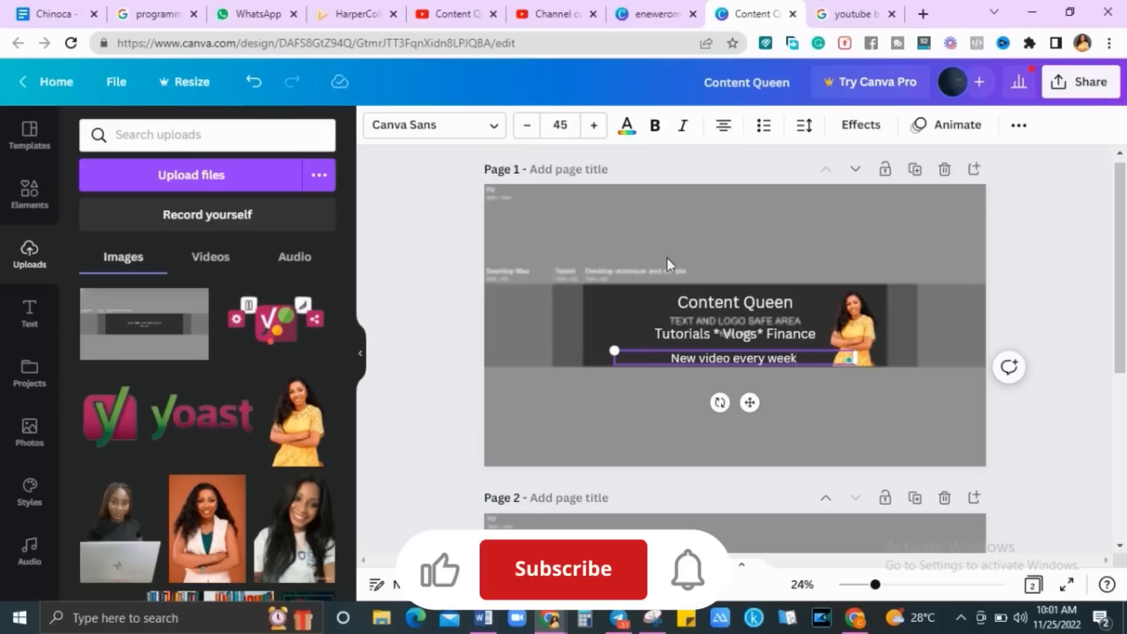
pyautogui.click(797, 435)
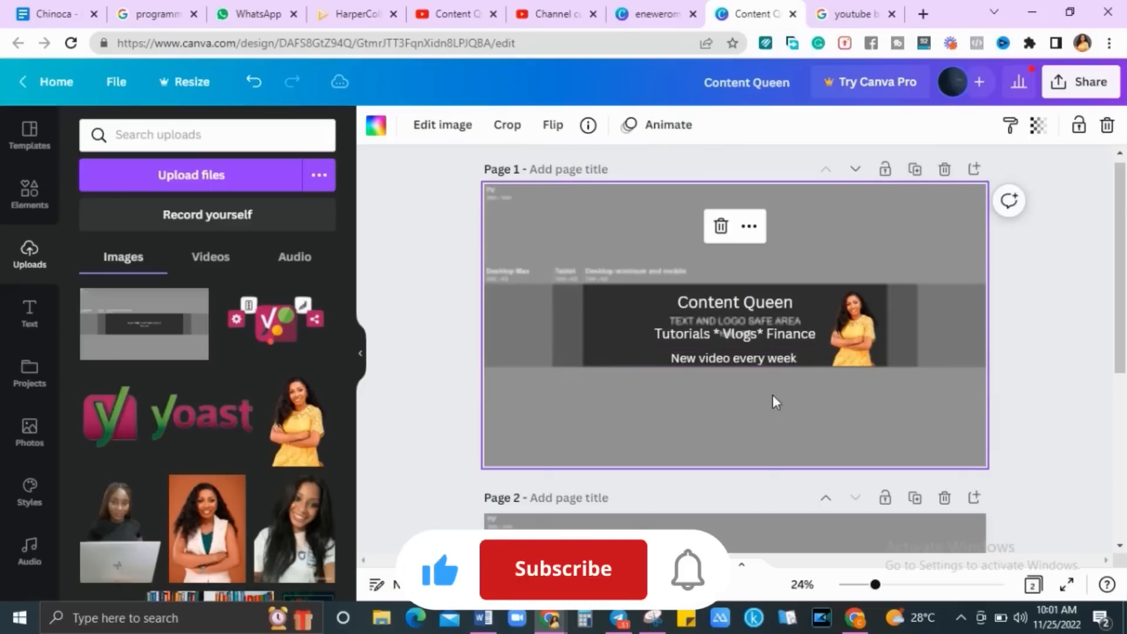
# Duplicate the 'New video every week' text box and move the copy under the taglines
pyautogui.click(762, 362)
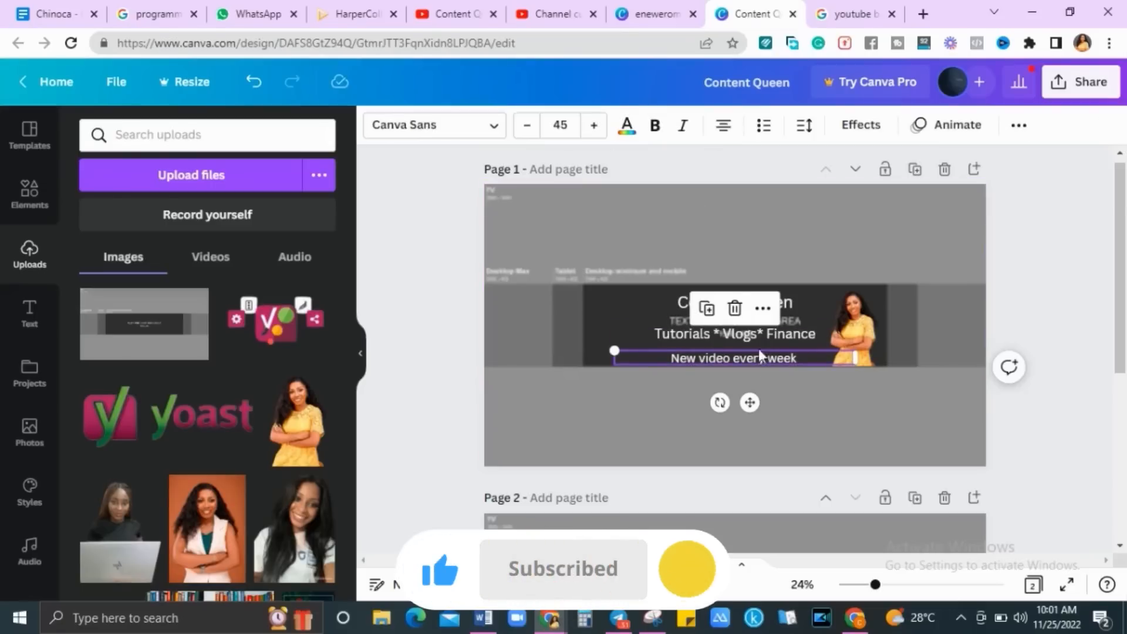
pyautogui.click(707, 309)
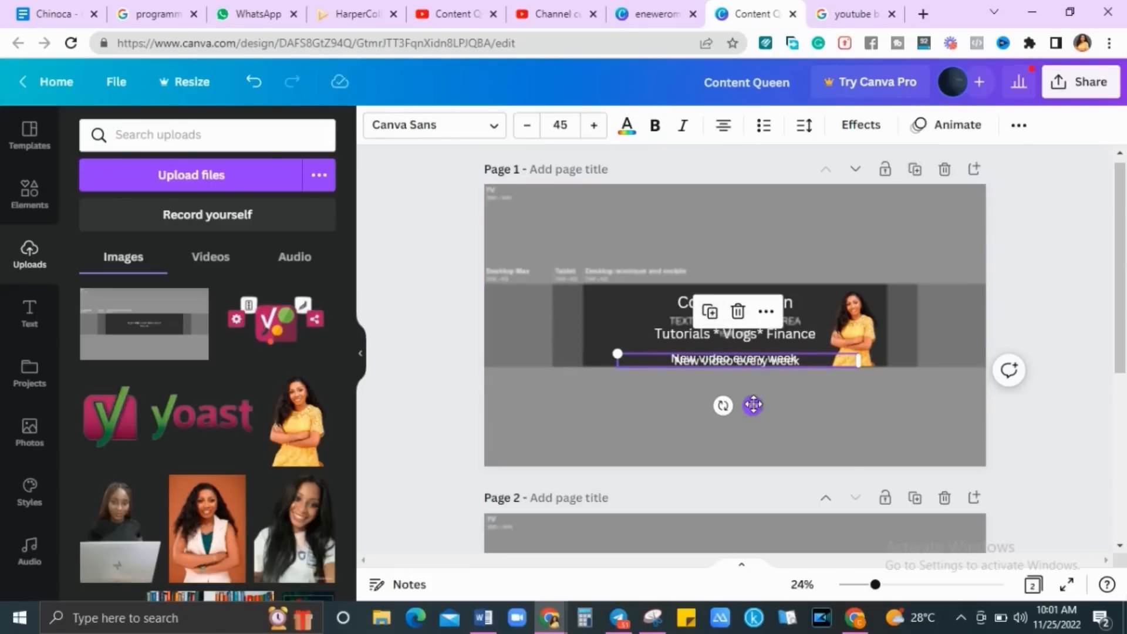
pyautogui.moveTo(754, 405)
pyautogui.mouseDown()
pyautogui.moveTo(775, 377)
pyautogui.moveTo(747, 390)
pyautogui.mouseUp()
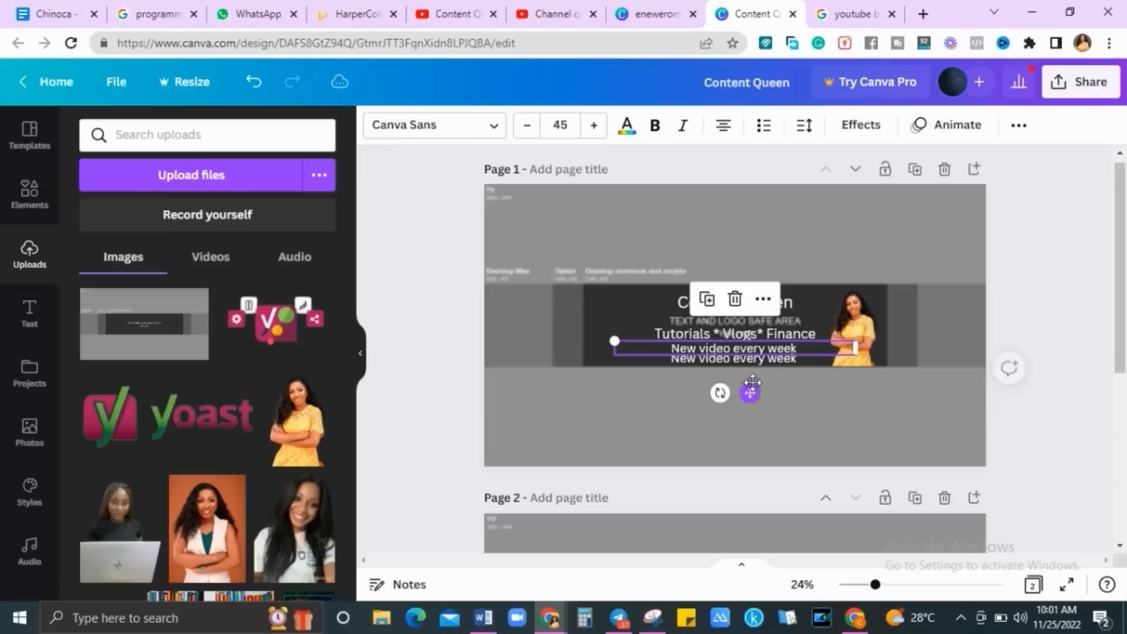
pyautogui.click(777, 361)
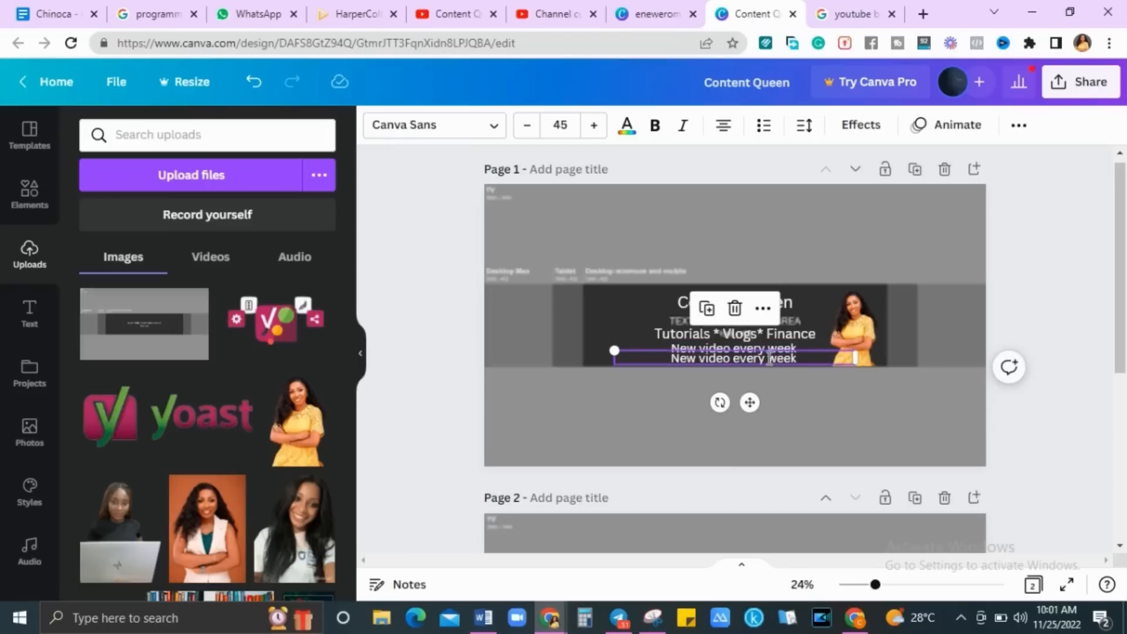
pyautogui.doubleClick(769, 358)
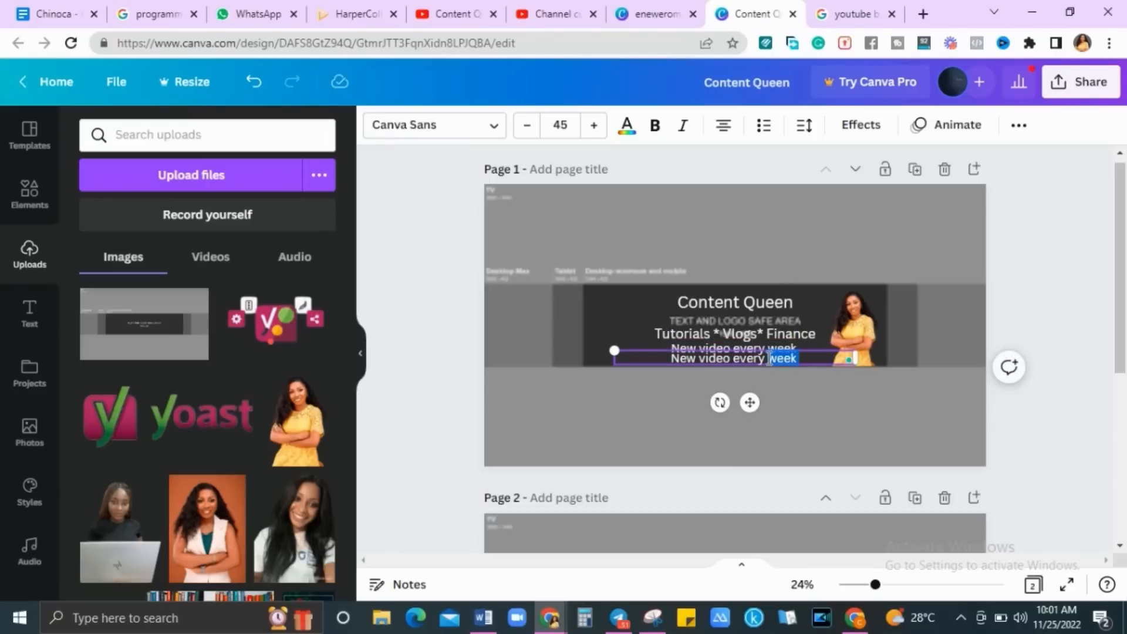
pyautogui.press('F5')
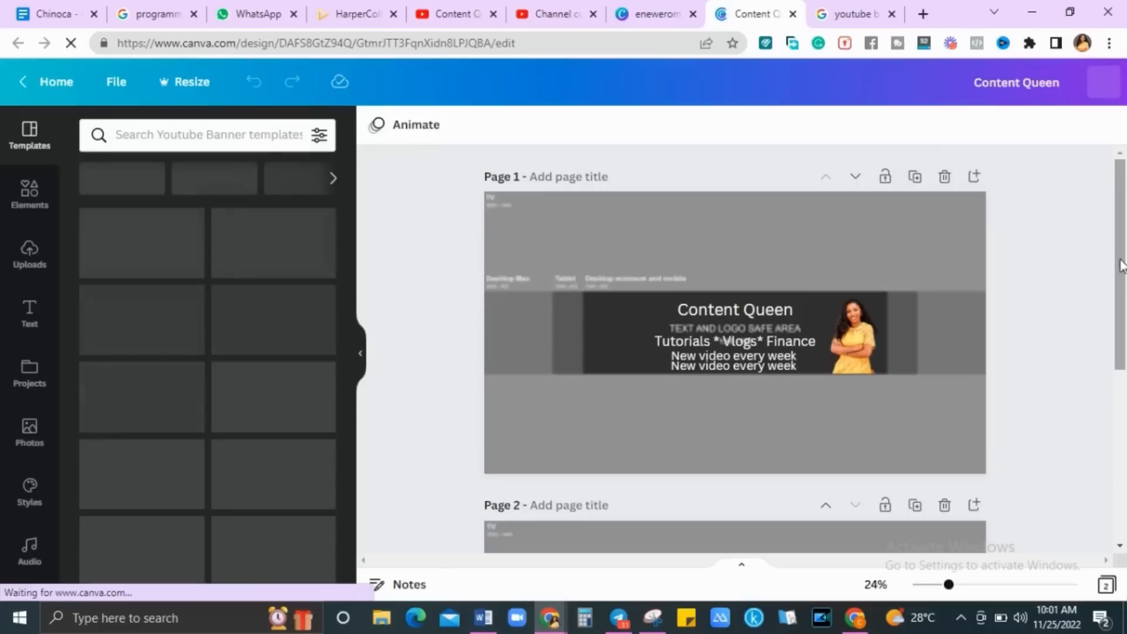
pyautogui.click(771, 367)
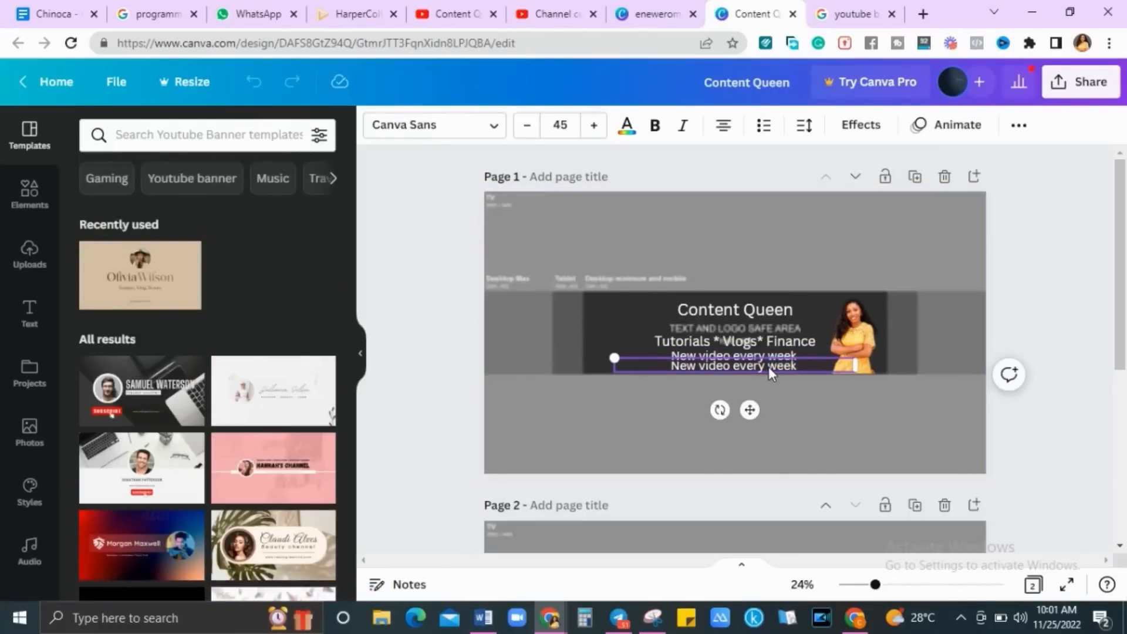
# Replace the copy with 'For sponsorship or collaboration:' plus the contact e-mail on one line
pyautogui.click(807, 396)
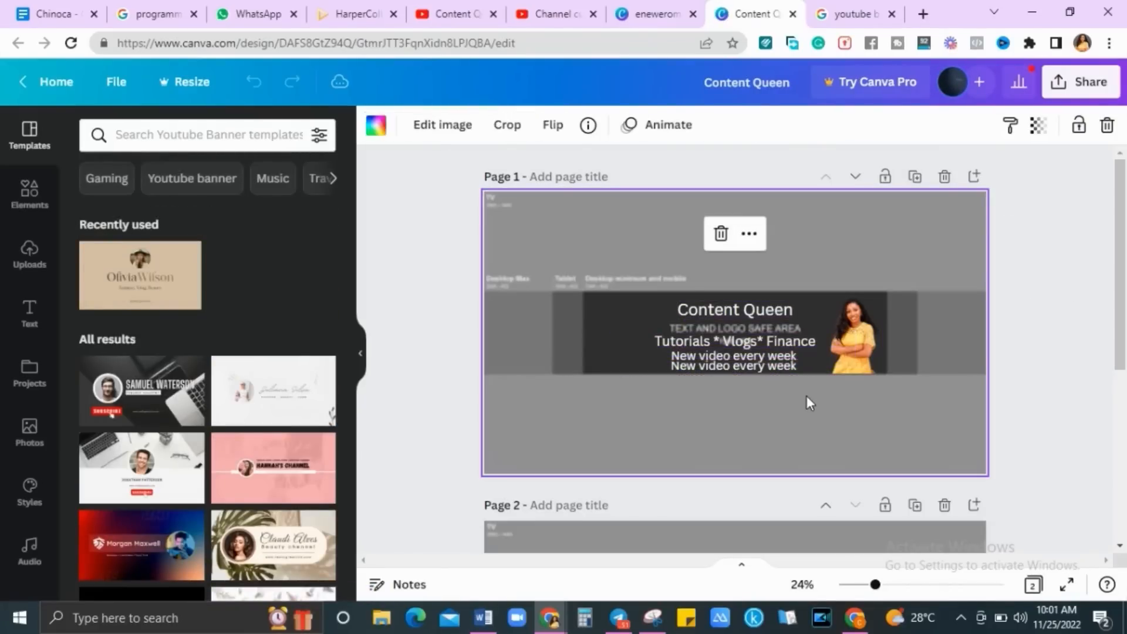
pyautogui.click(780, 365)
pyautogui.doubleClick(780, 365)
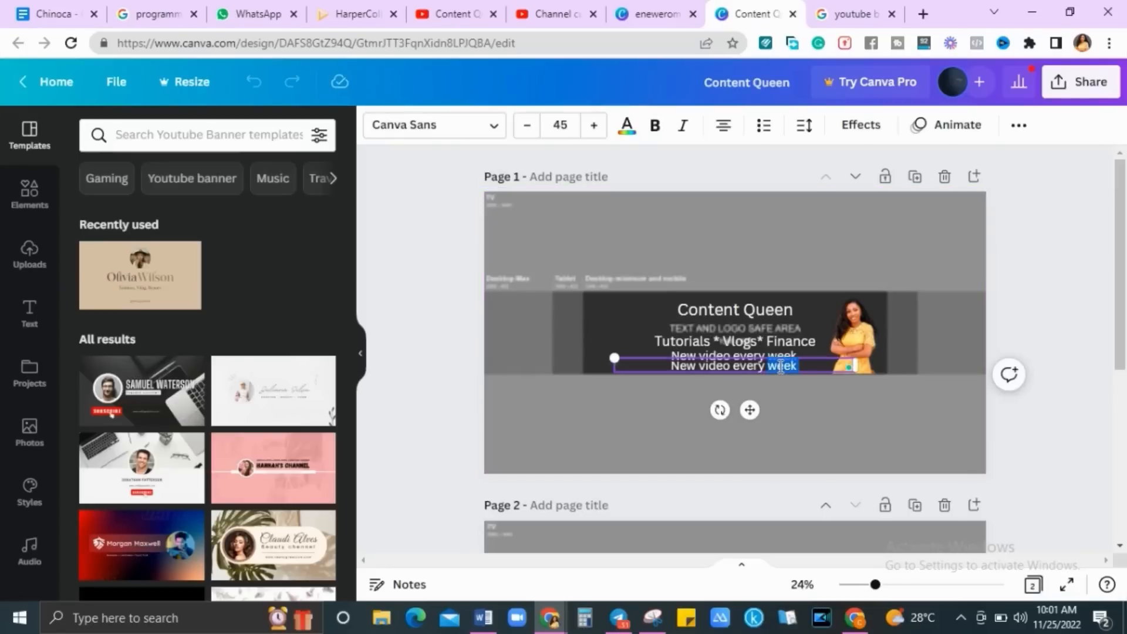
pyautogui.tripleClick(781, 368)
pyautogui.write('F')
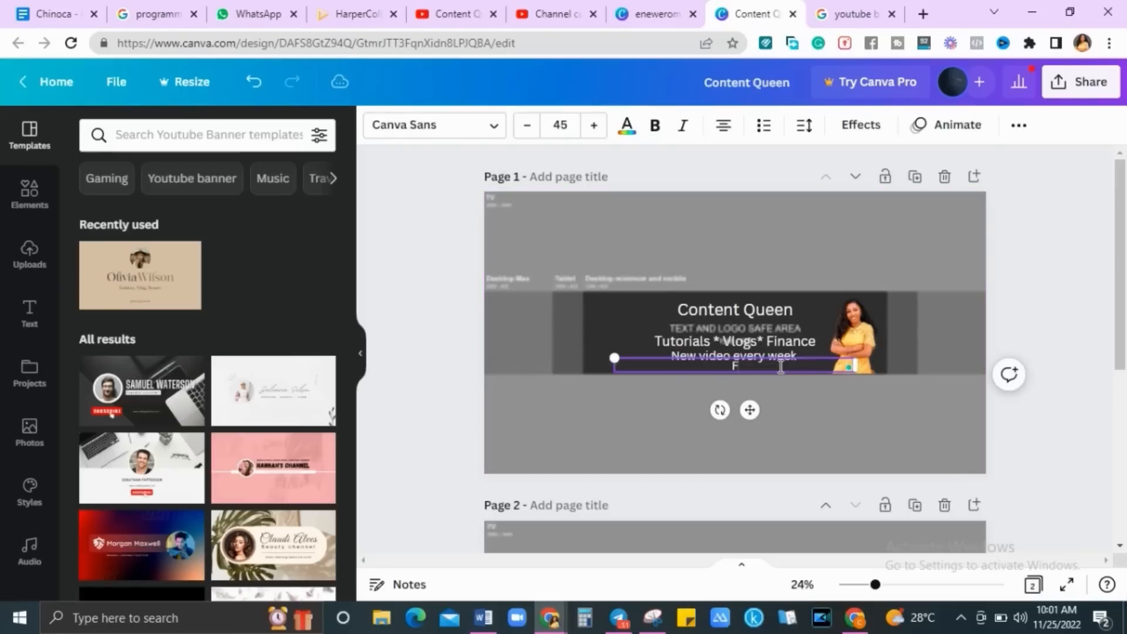
pyautogui.write('or sponsorship')
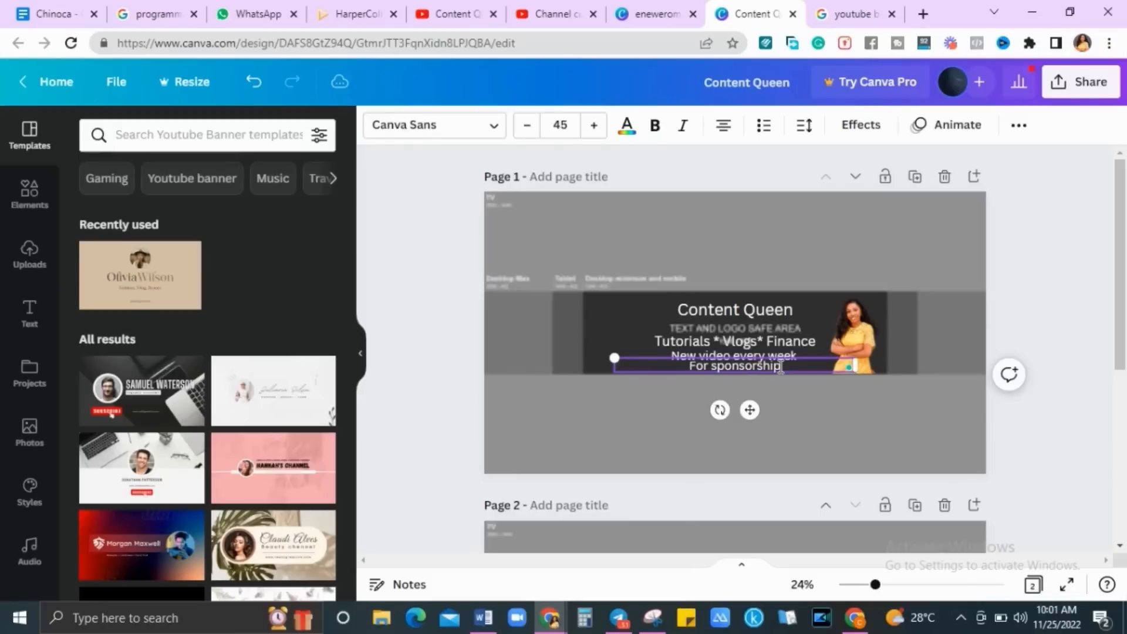
pyautogui.write(' or colla')
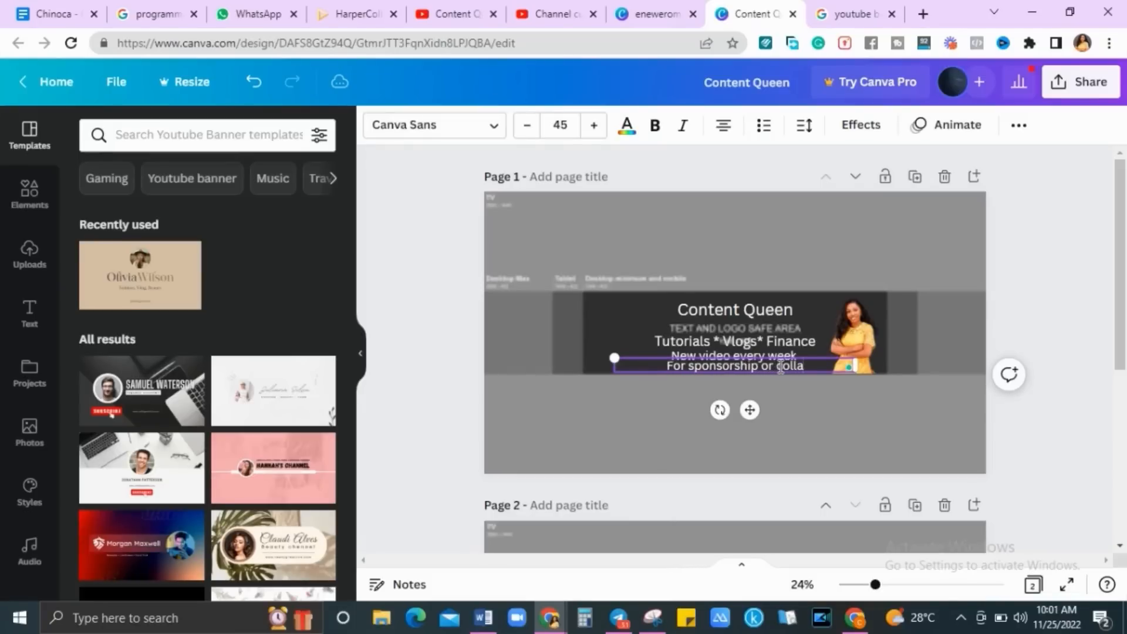
pyautogui.write('boration')
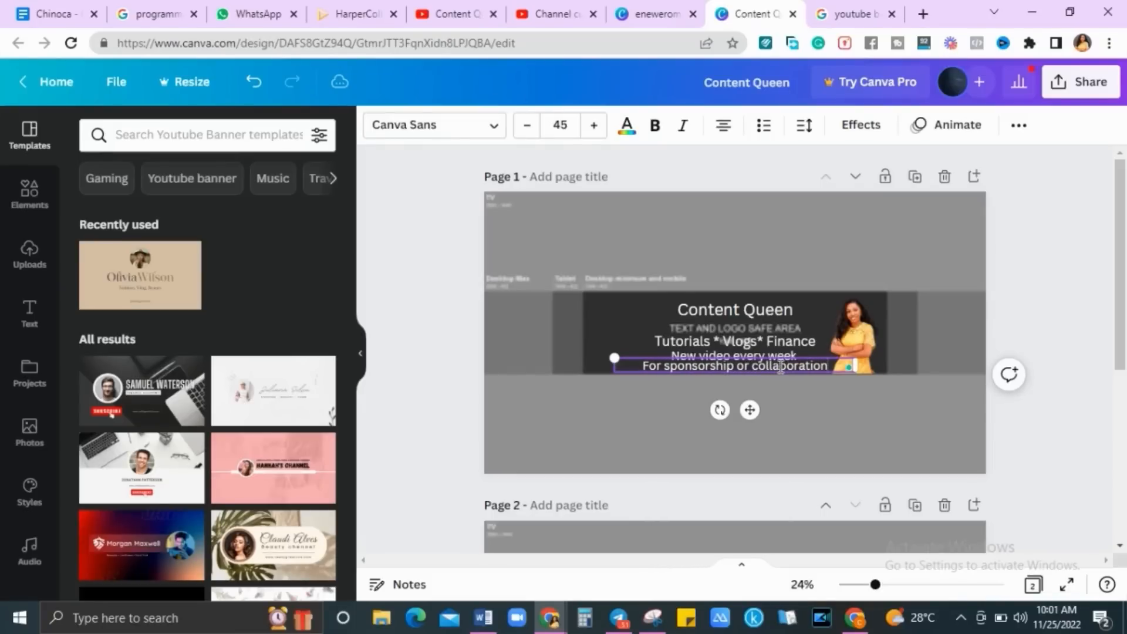
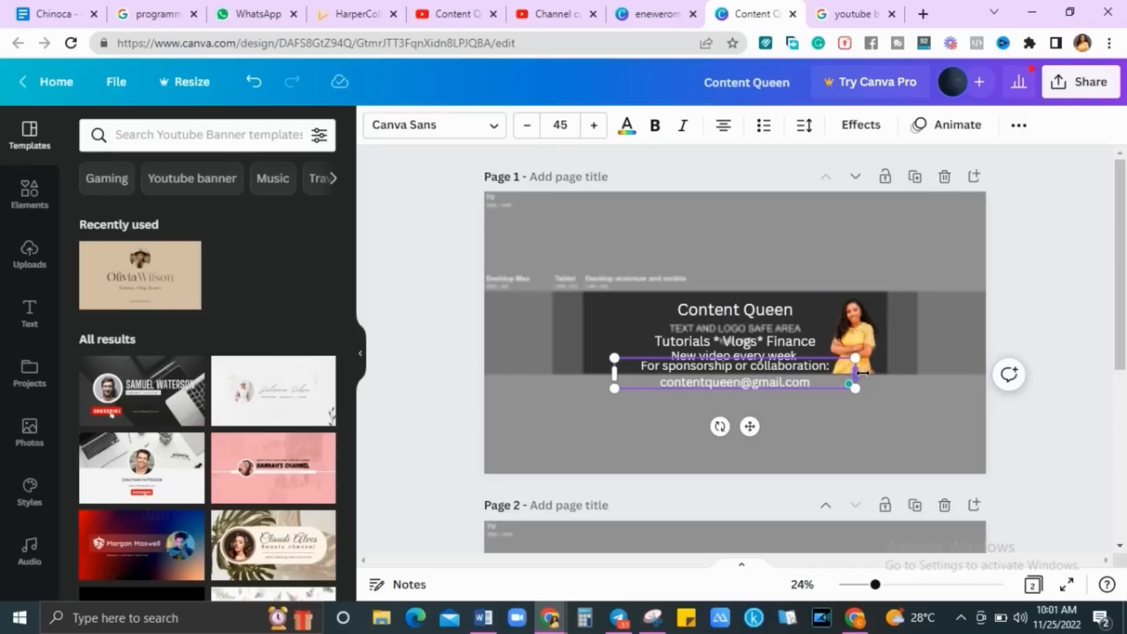
pyautogui.moveTo(862, 373); pyautogui.dragTo(987, 352)
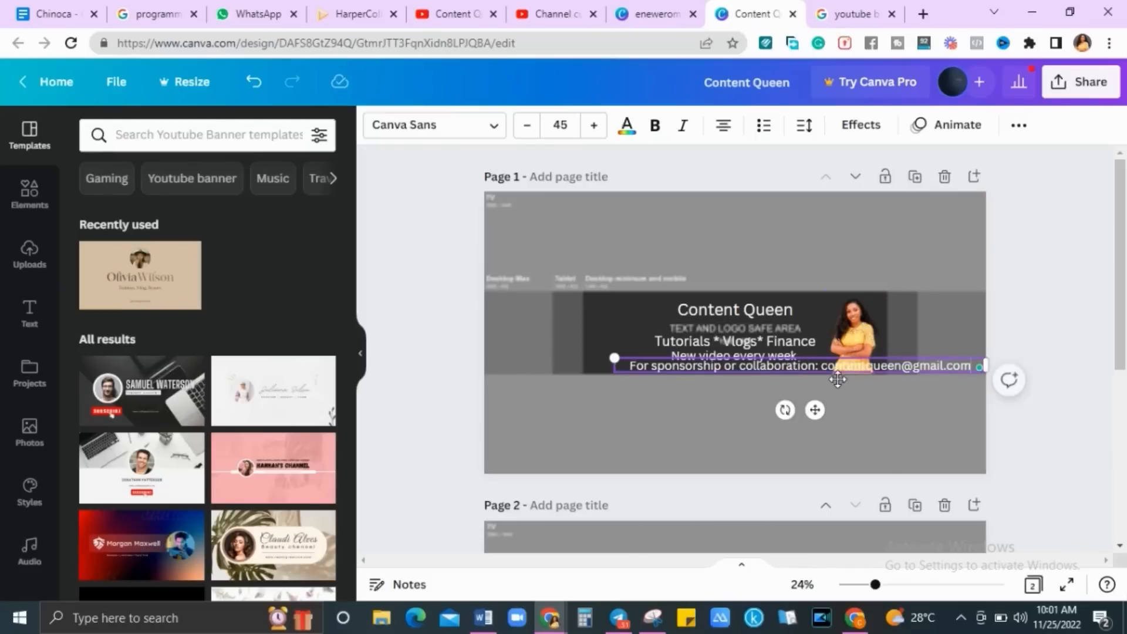
# Set the sponsorship line to size 40 and move it left under the taglines
pyautogui.click(569, 126)
pyautogui.write('4')
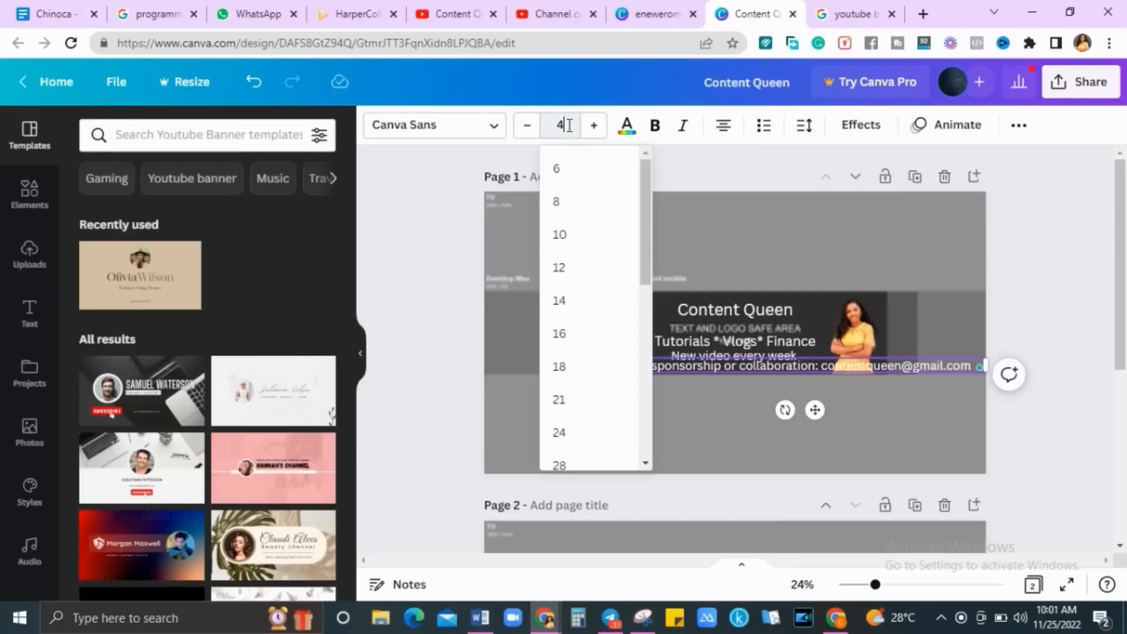
pyautogui.write('0')
pyautogui.press('Return')
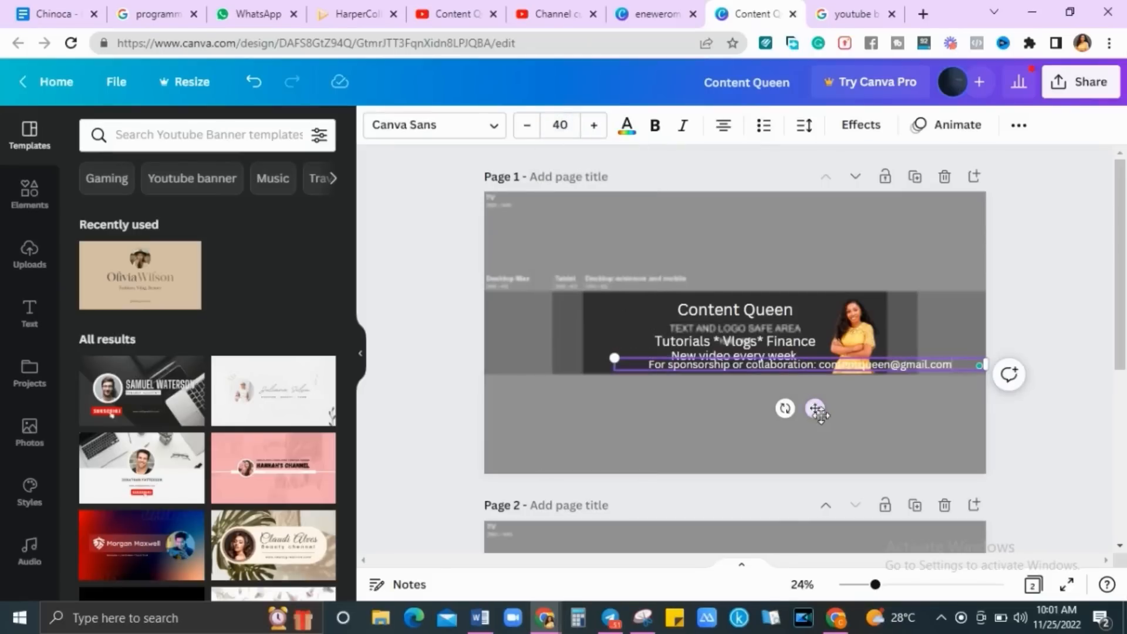
pyautogui.moveTo(814, 409); pyautogui.dragTo(753, 411)
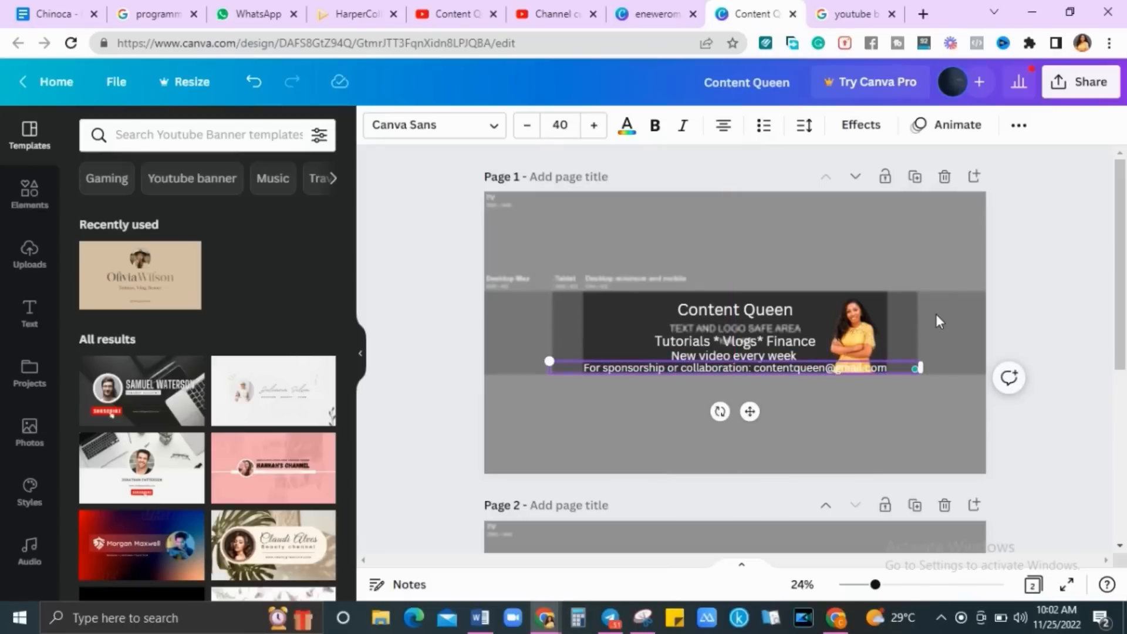
# Delete the grey guide image and recolour all white text brown taken from the photo
pyautogui.click(936, 243)
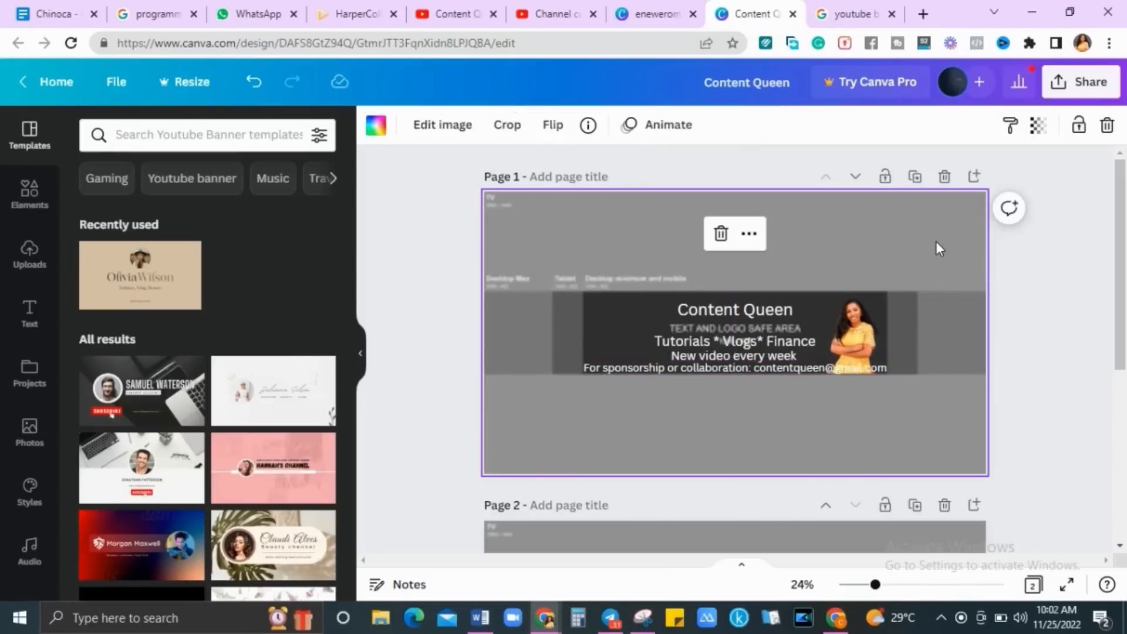
pyautogui.press('Delete')
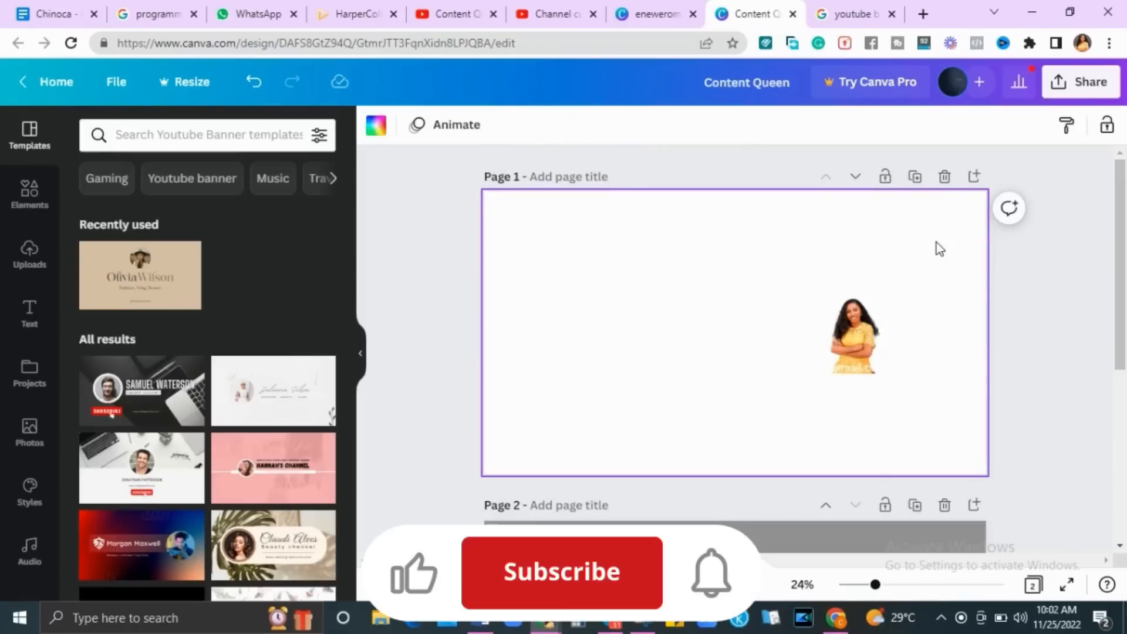
pyautogui.click(739, 337)
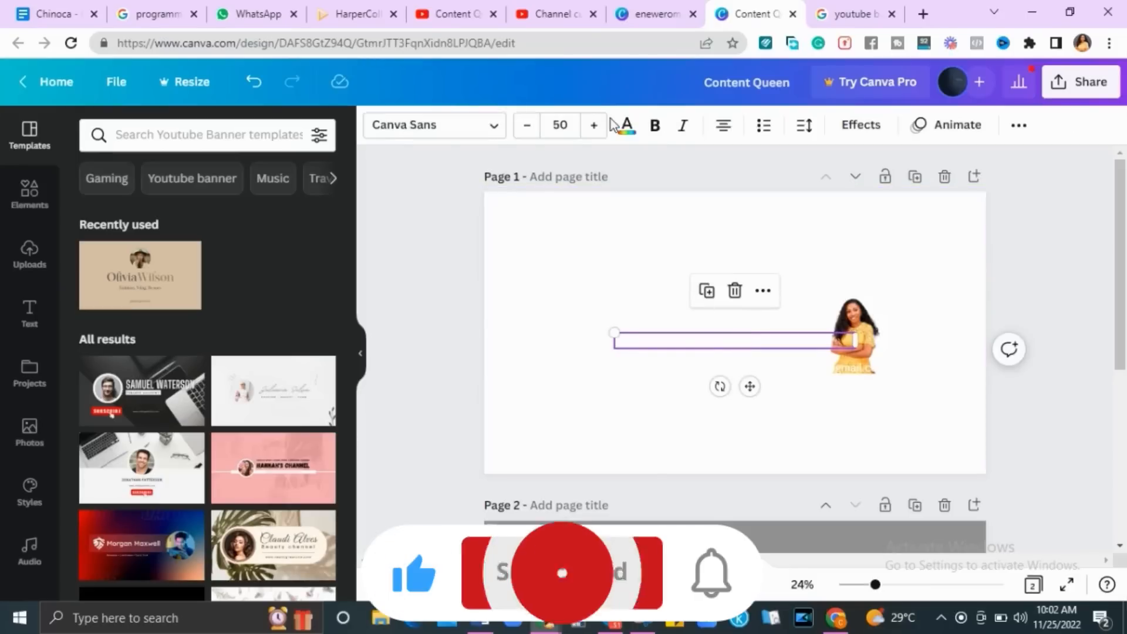
pyautogui.click(626, 128)
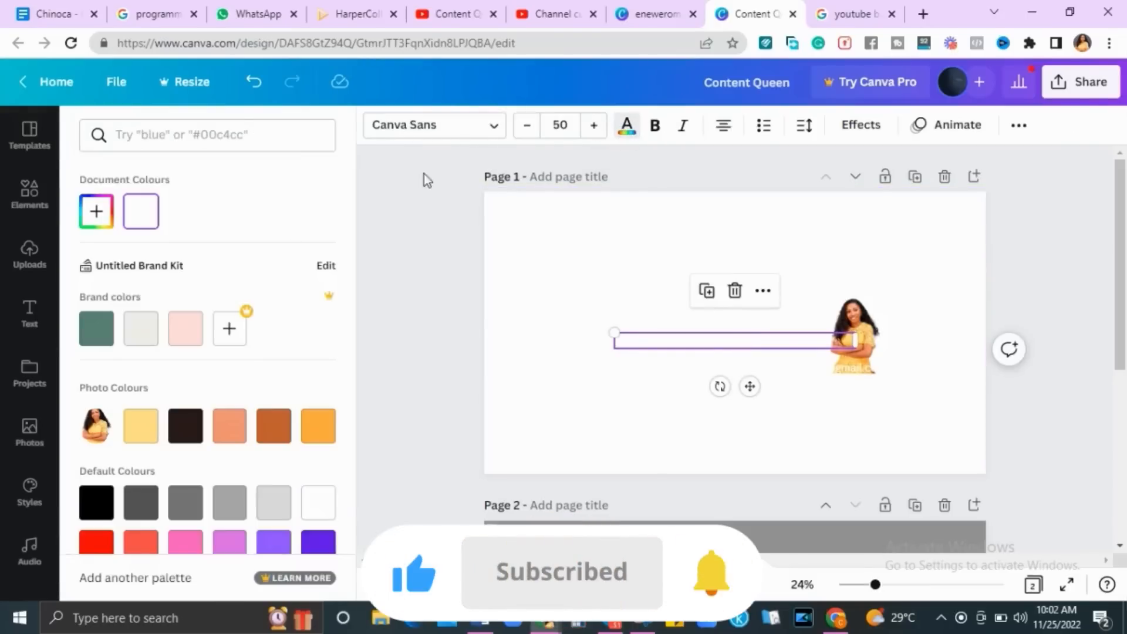
pyautogui.click(273, 431)
pyautogui.click(213, 580)
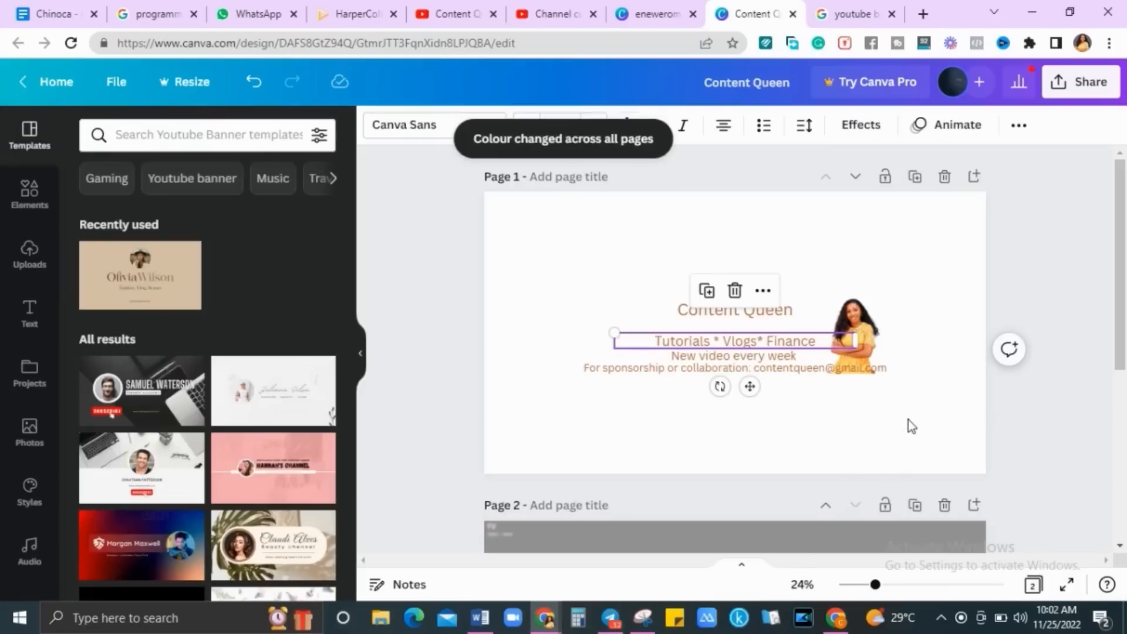
# Nudge the 'Tutorials * Vlogs* Finance' line slightly up
pyautogui.click(908, 420)
pyautogui.click(780, 346)
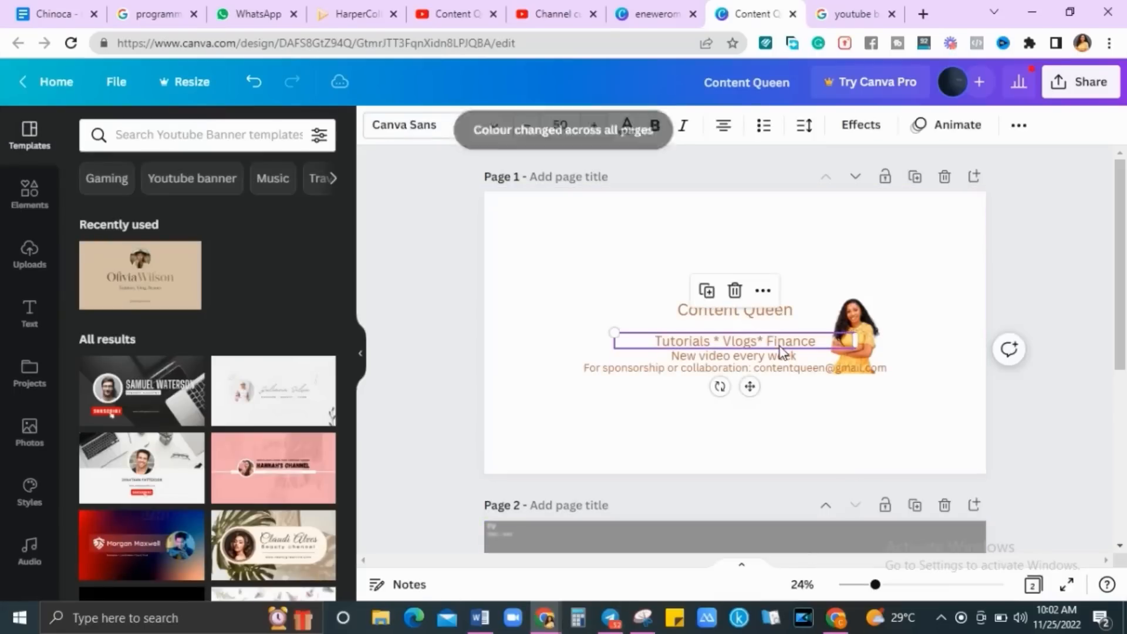
pyautogui.moveTo(780, 348); pyautogui.dragTo(780, 356)
pyautogui.click(780, 360)
# Bold the Content Queen title and lower the Tutorials line's font size to 44
pyautogui.click(791, 323)
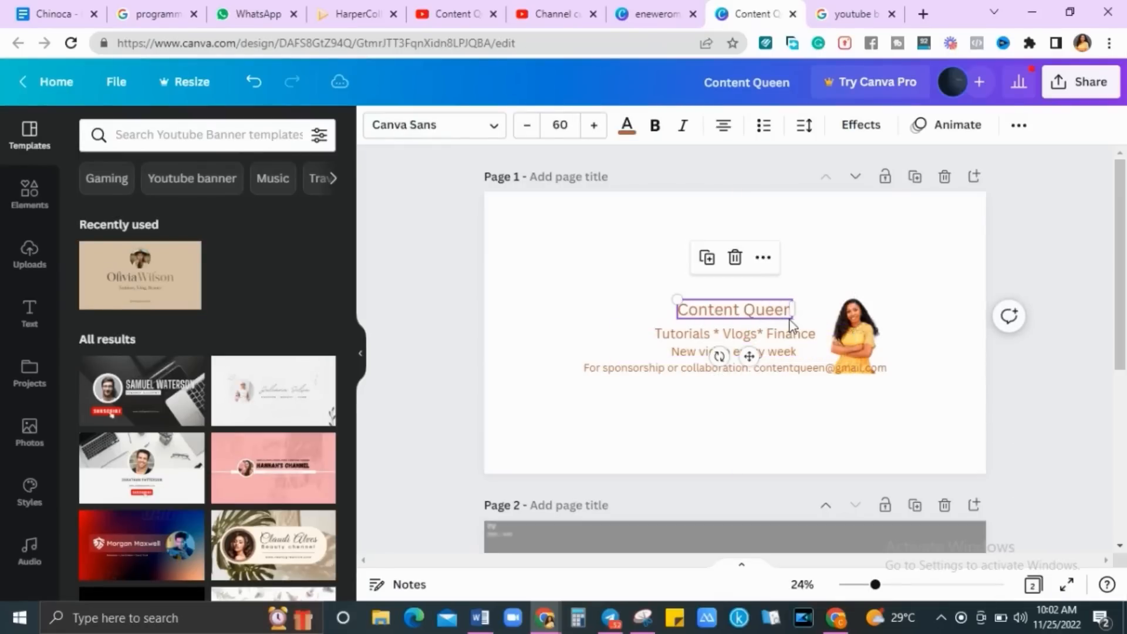
pyautogui.click(655, 136)
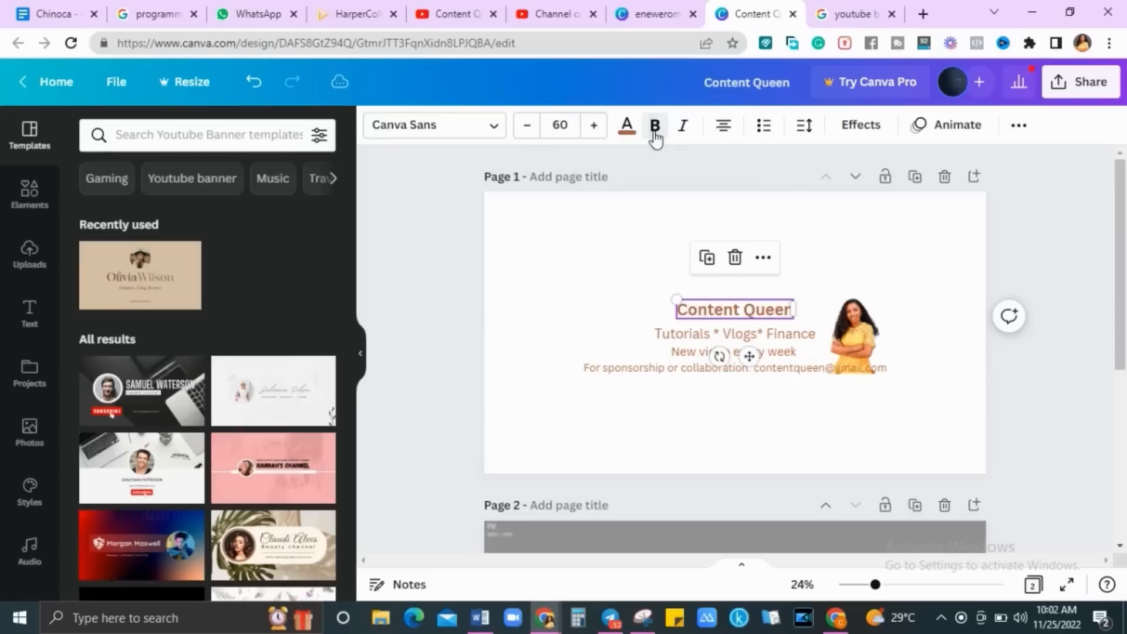
pyautogui.click(787, 338)
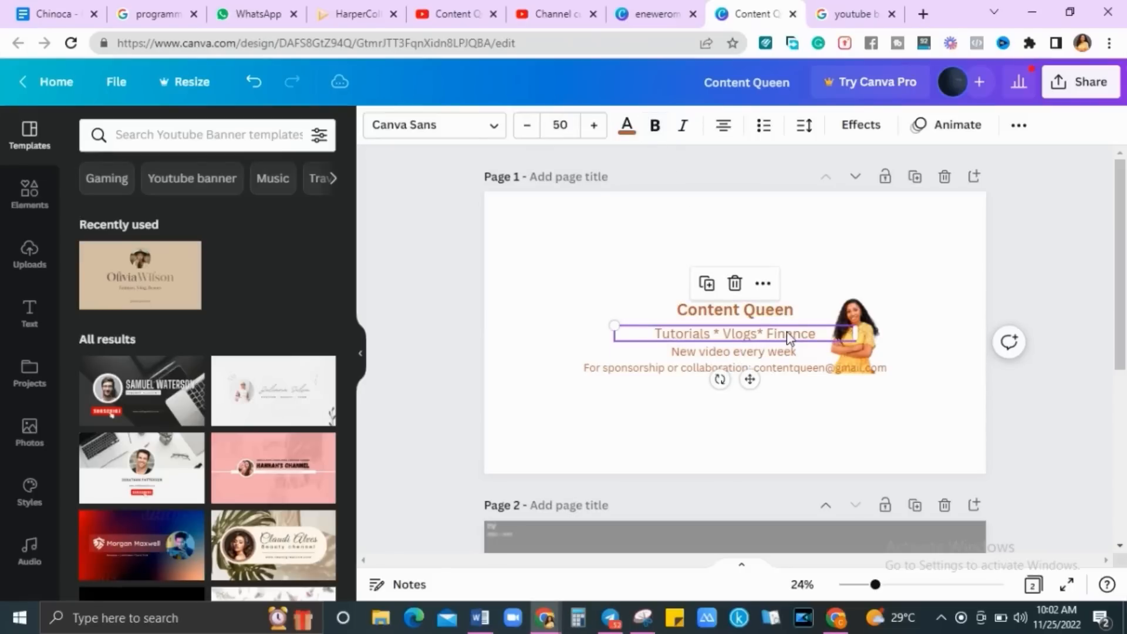
pyautogui.click(526, 135)
pyautogui.click(526, 135)
pyautogui.click(525, 135)
pyautogui.click(525, 135)
pyautogui.click(525, 135)
pyautogui.click(525, 135)
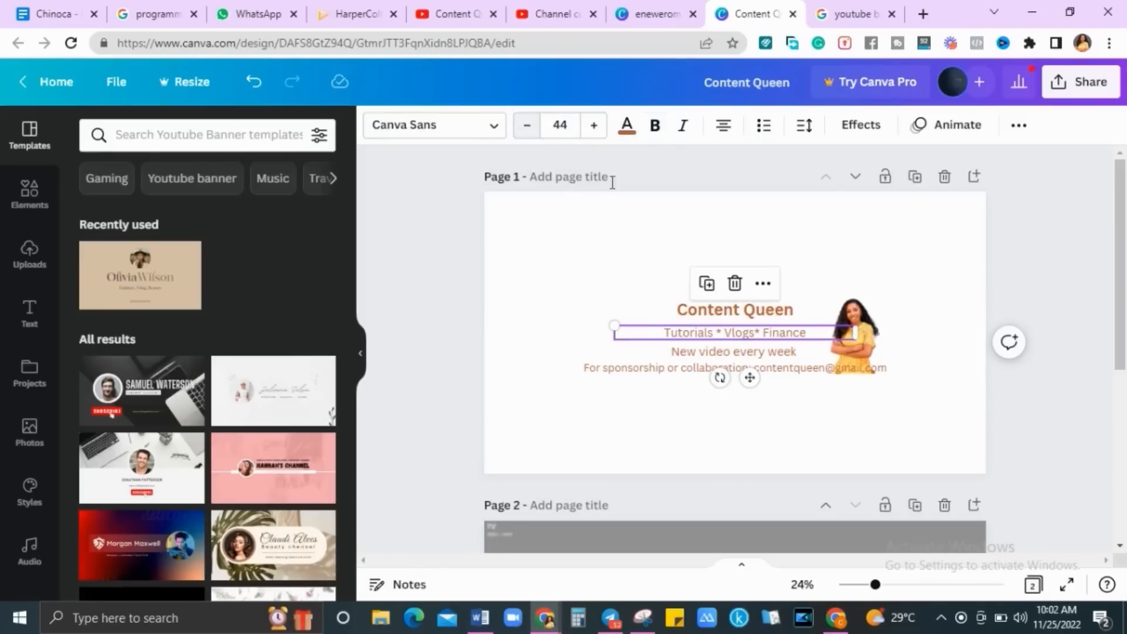
# Give the Tutorials line a black Background text effect
pyautogui.click(857, 135)
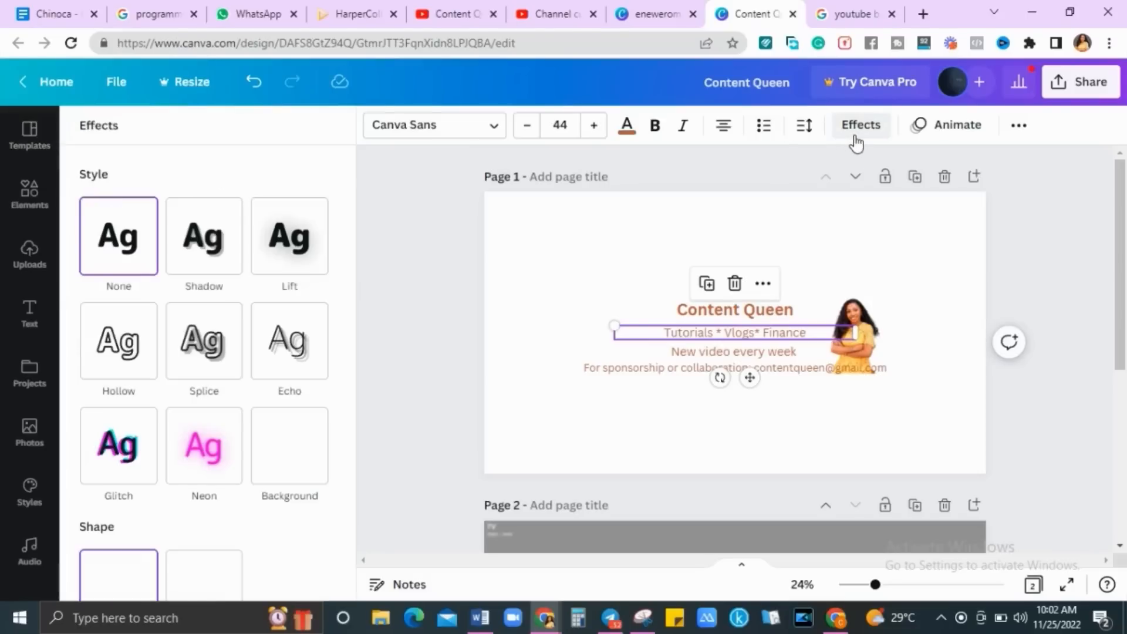
pyautogui.click(288, 458)
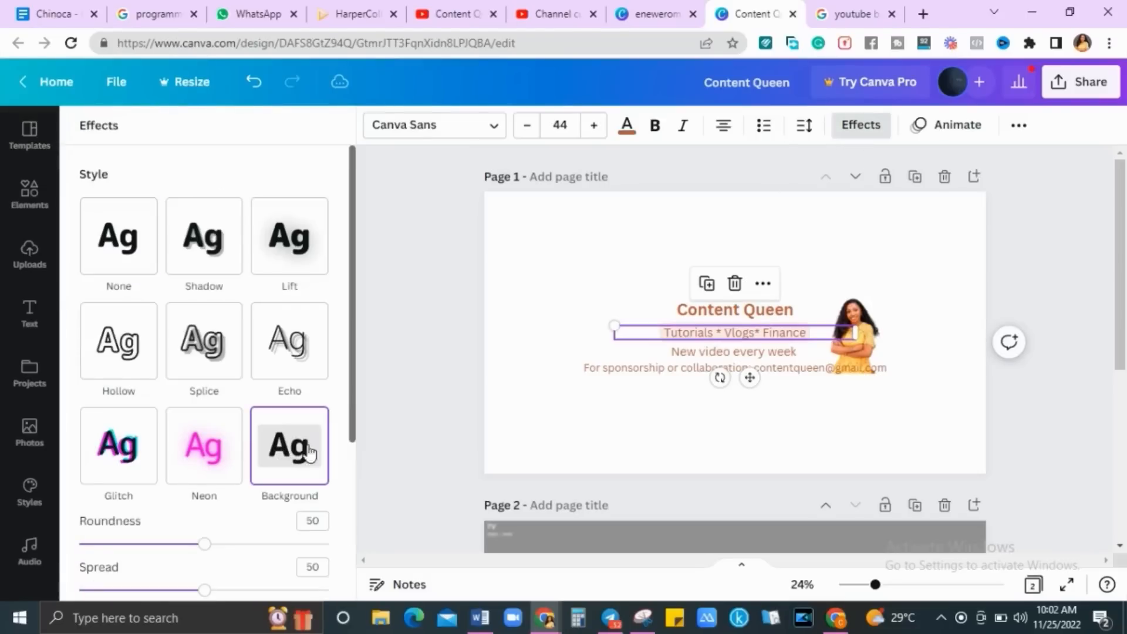
pyautogui.scroll(-2, 348, 526)
pyautogui.scroll(-2, 346, 531)
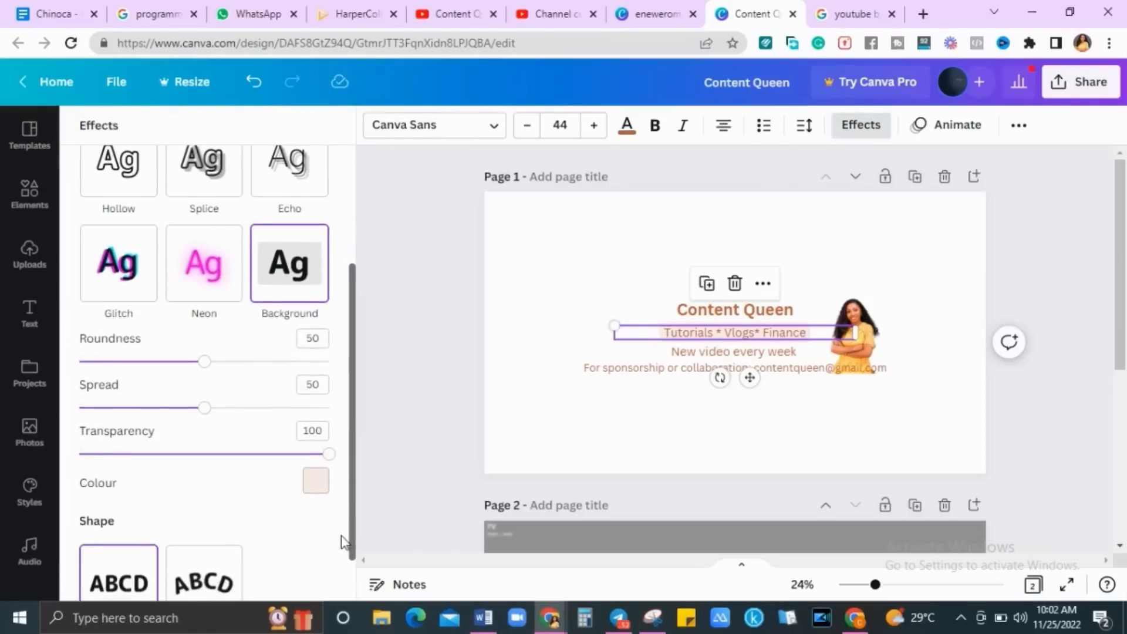
pyautogui.click(317, 486)
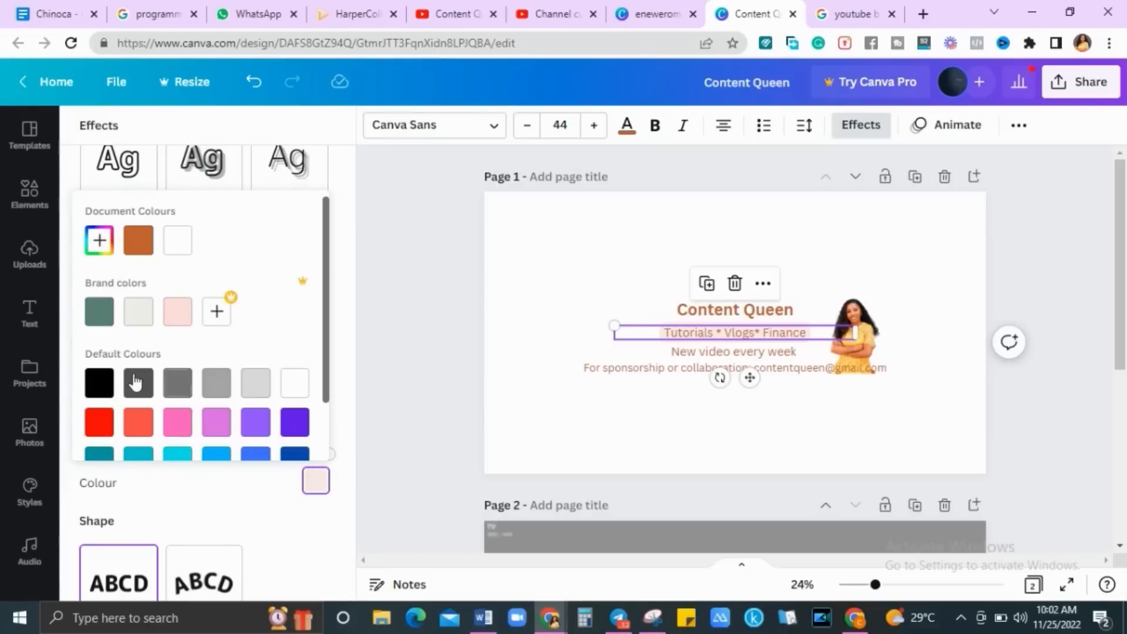
pyautogui.click(95, 385)
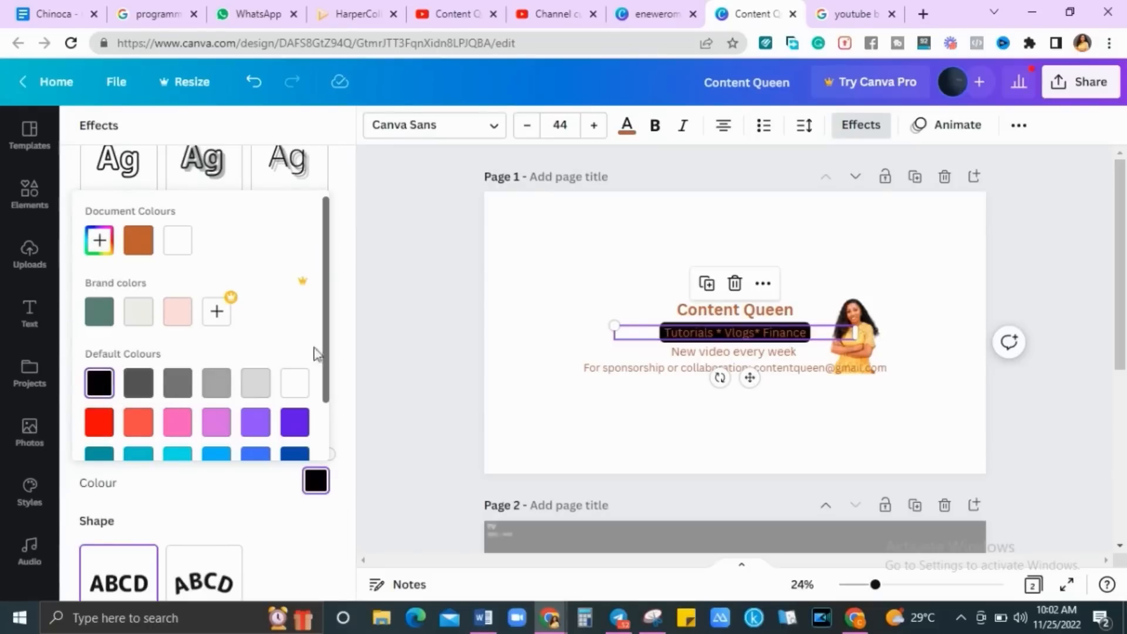
pyautogui.press('Escape')
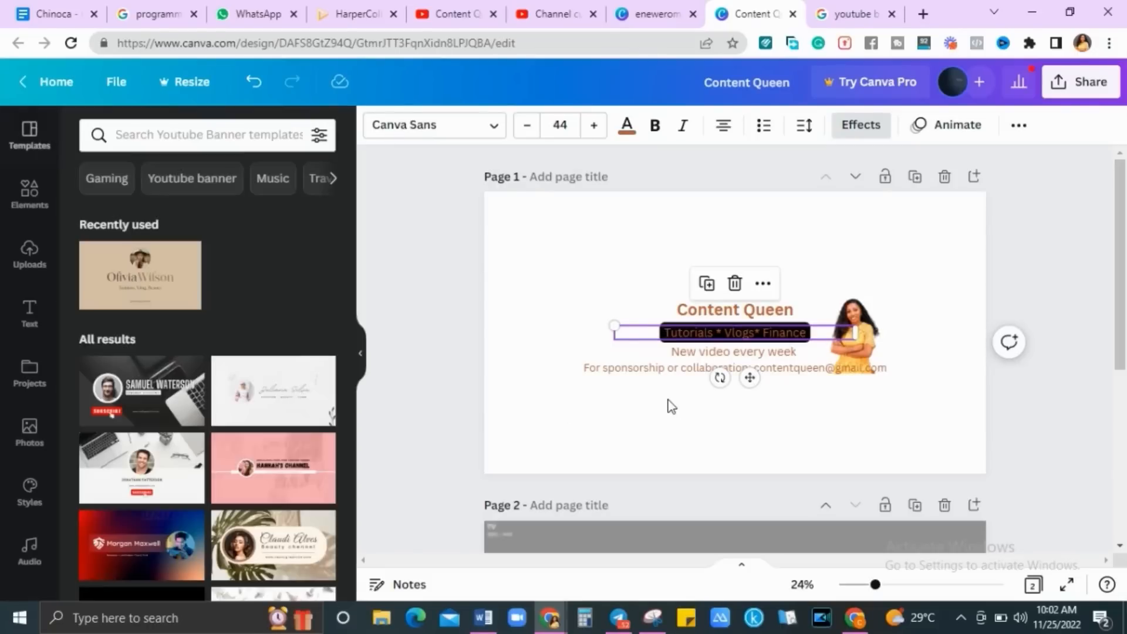
# Reduce the 'New video every week' line's font size by one step
pyautogui.click(702, 350)
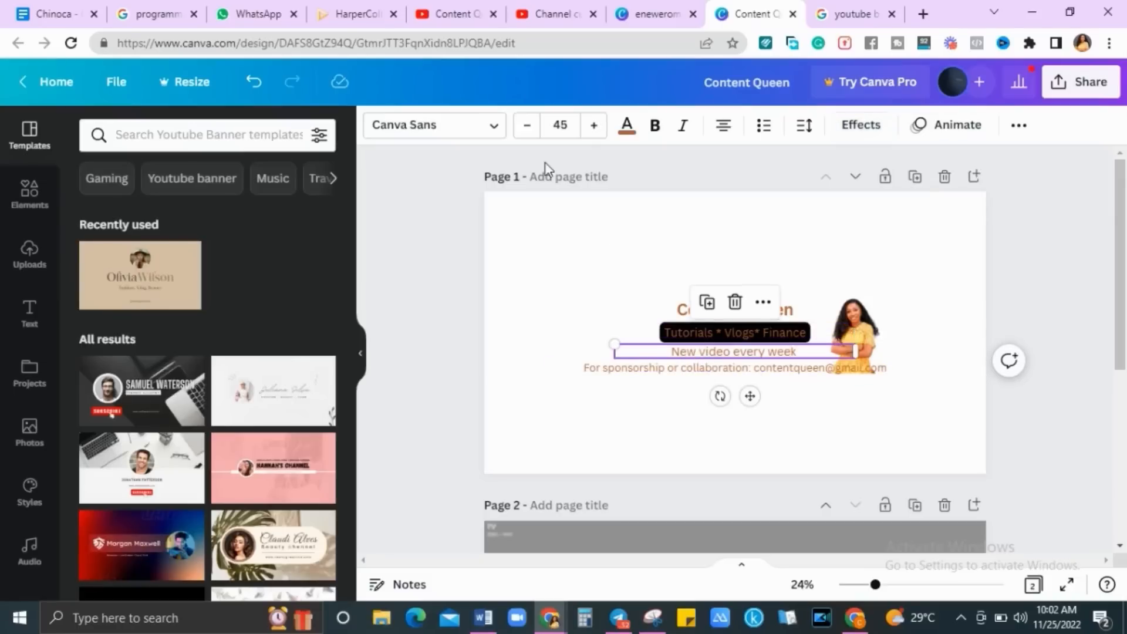
pyautogui.click(520, 129)
pyautogui.click(521, 130)
pyautogui.click(521, 129)
pyautogui.click(521, 129)
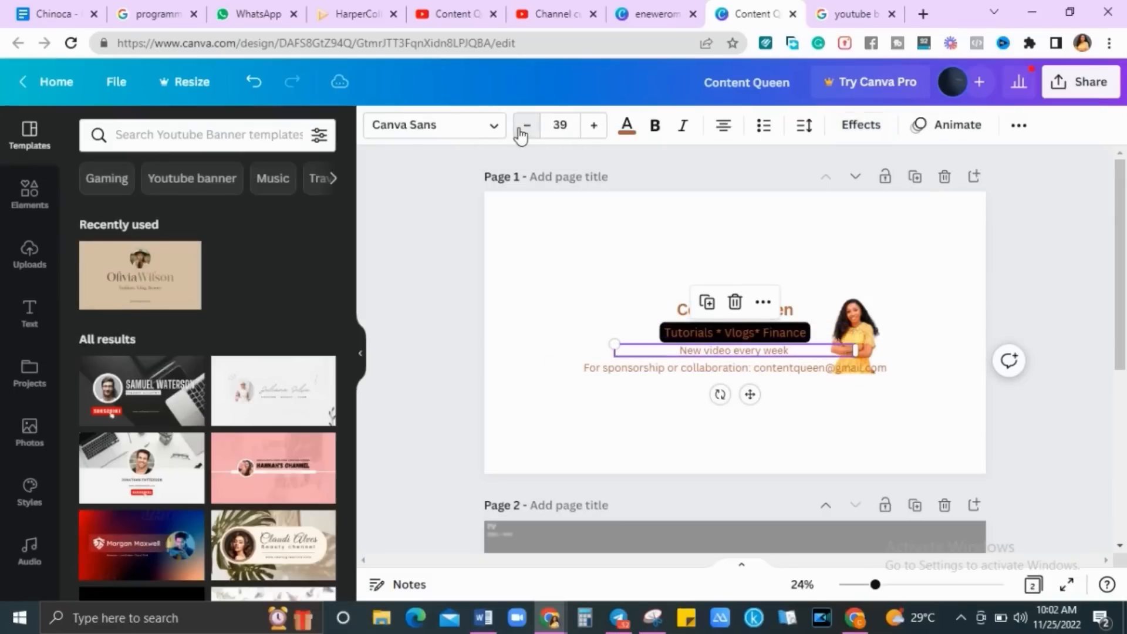
pyautogui.click(778, 407)
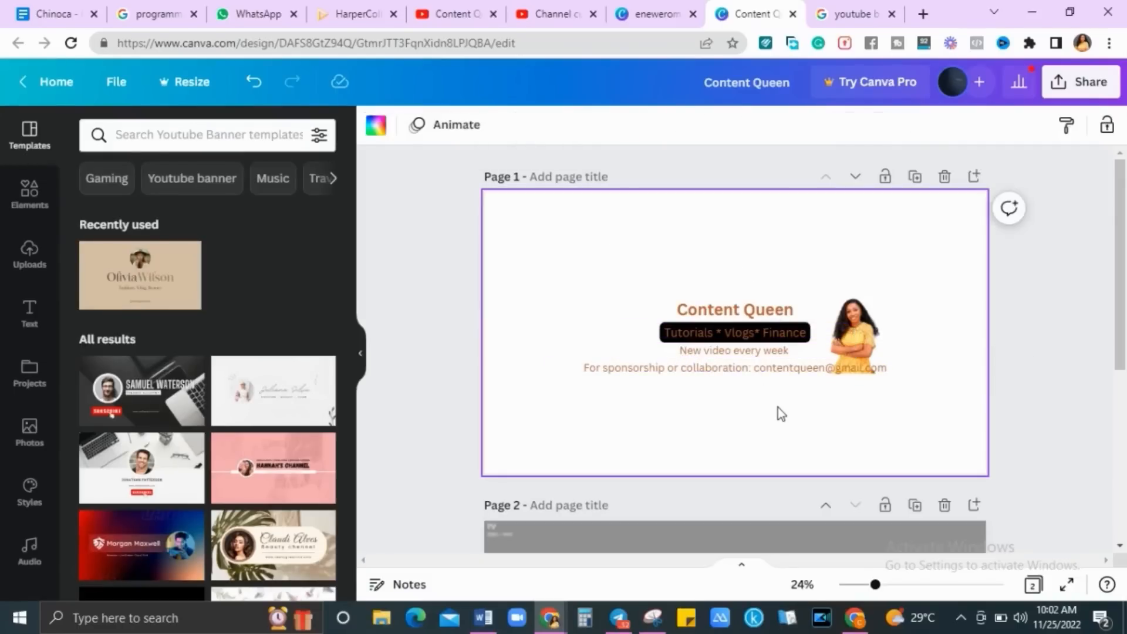
# Shrink the sponsorship-and-contact line to font size 26
pyautogui.click(844, 367)
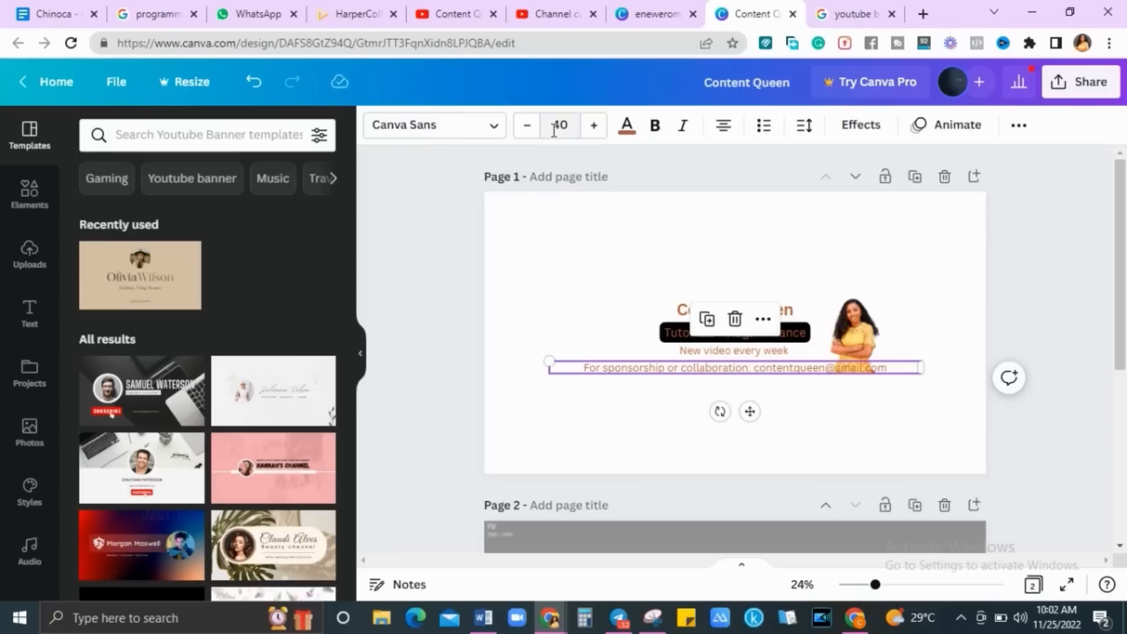
pyautogui.click(528, 130)
pyautogui.tripleClick(528, 130)
pyautogui.tripleClick(528, 130)
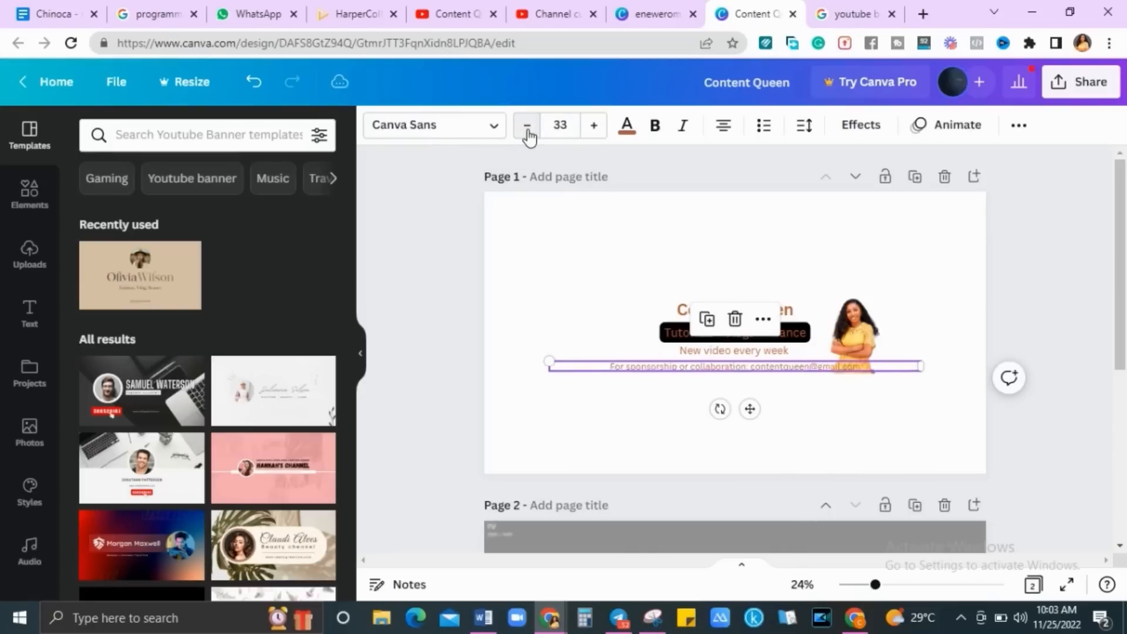
pyautogui.tripleClick(528, 130)
pyautogui.doubleClick(528, 130)
pyautogui.click(527, 130)
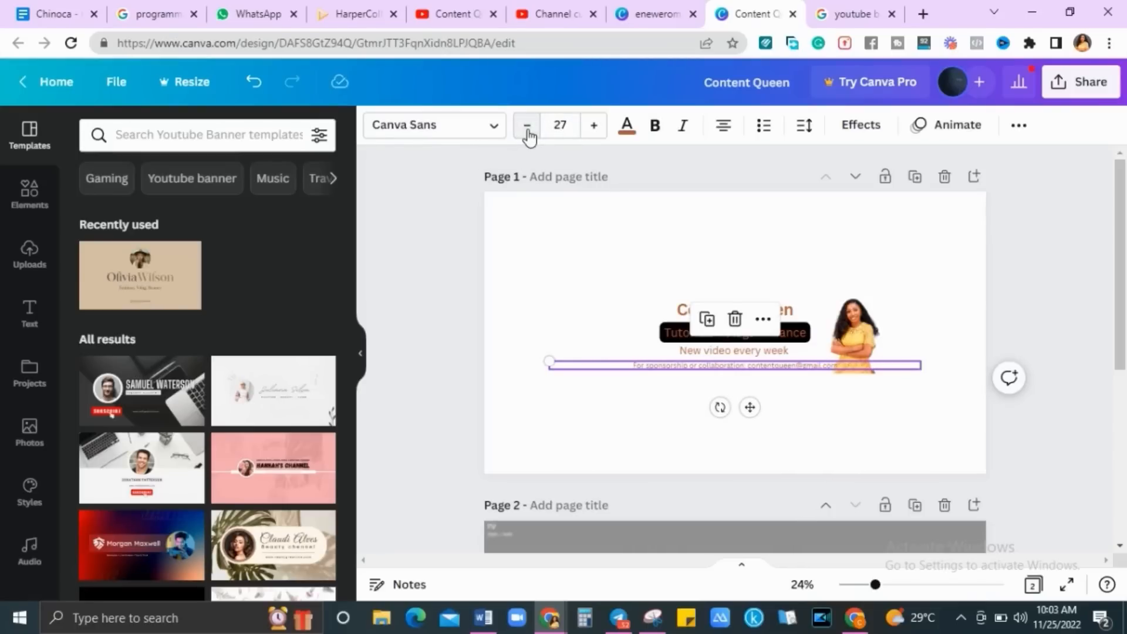
pyautogui.click(528, 130)
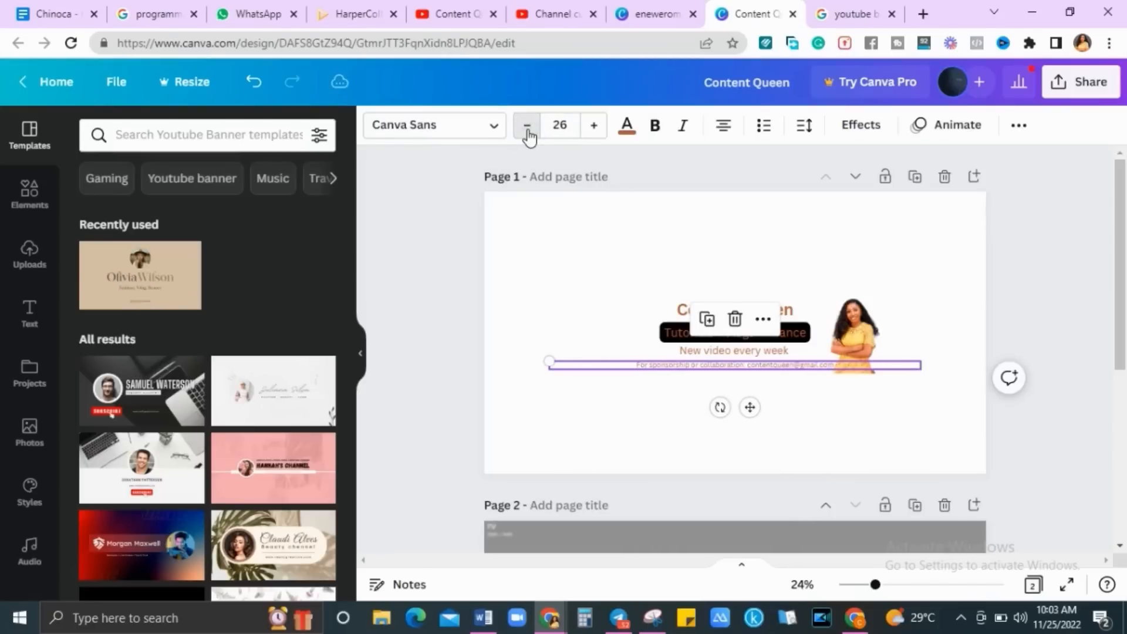
pyautogui.click(1045, 410)
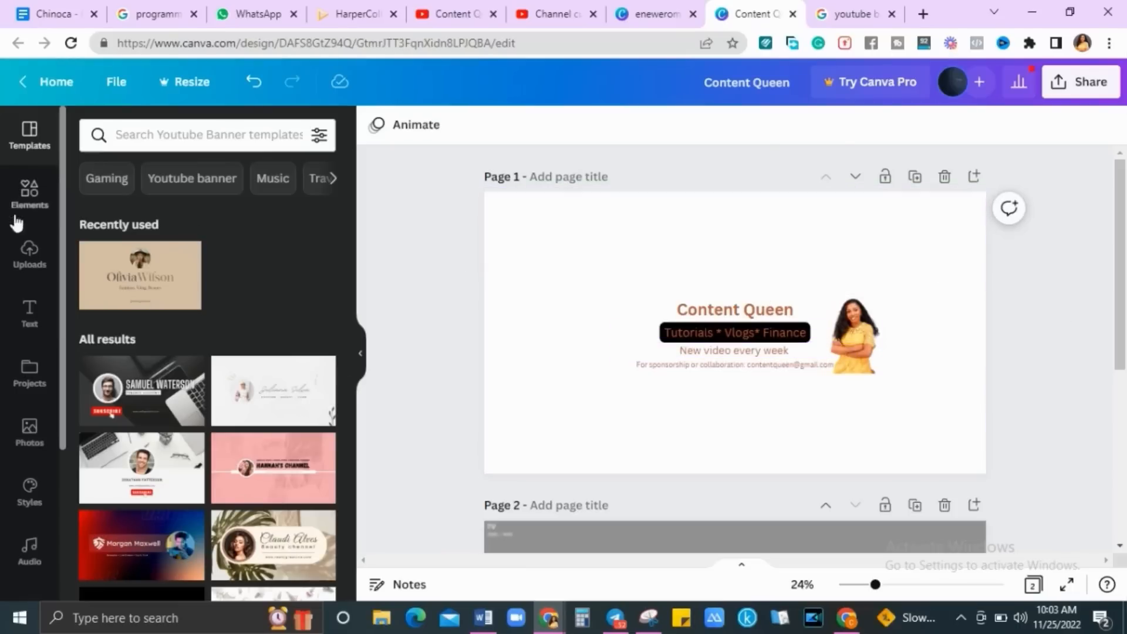
# Add a square shape and stretch it into a full-width orange rectangle
pyautogui.click(35, 207)
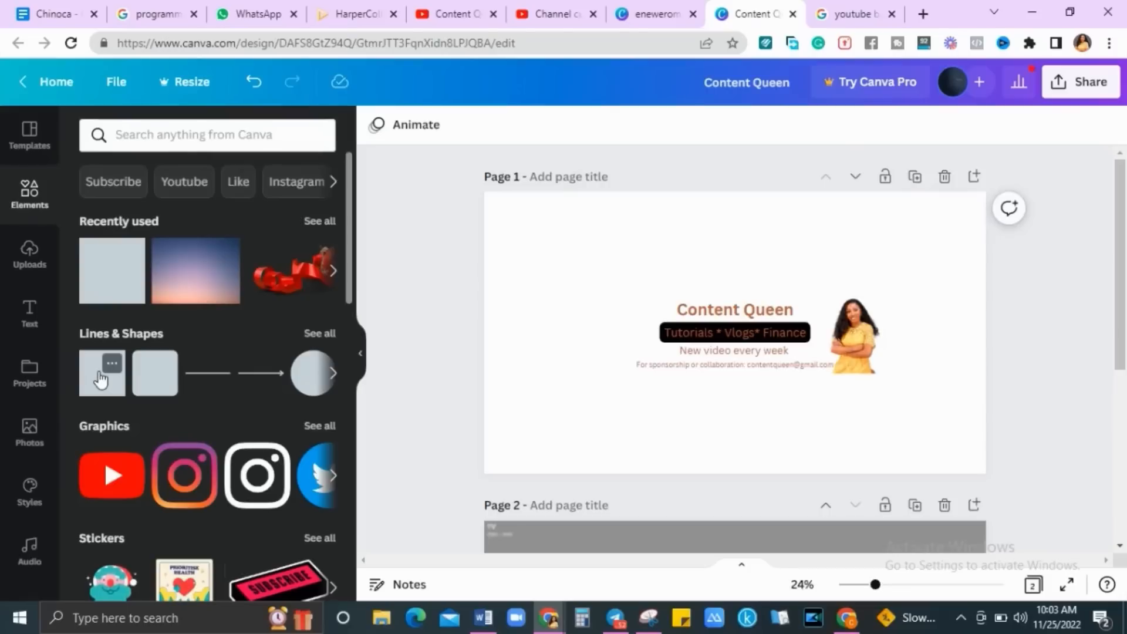
pyautogui.click(101, 378)
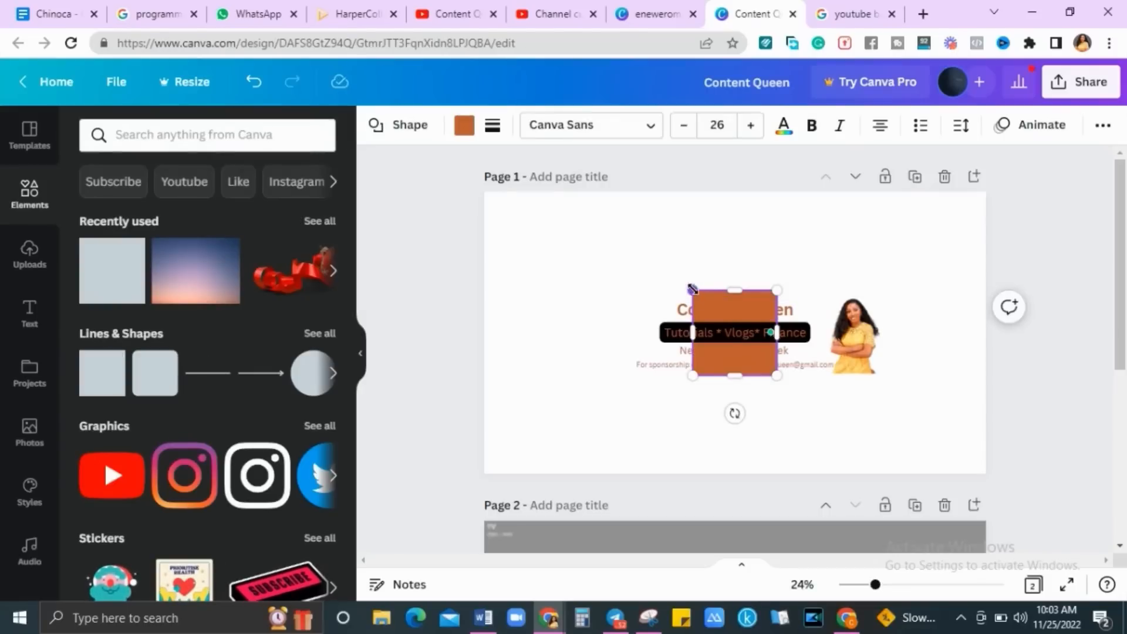
pyautogui.moveTo(693, 288); pyautogui.dragTo(400, 273)
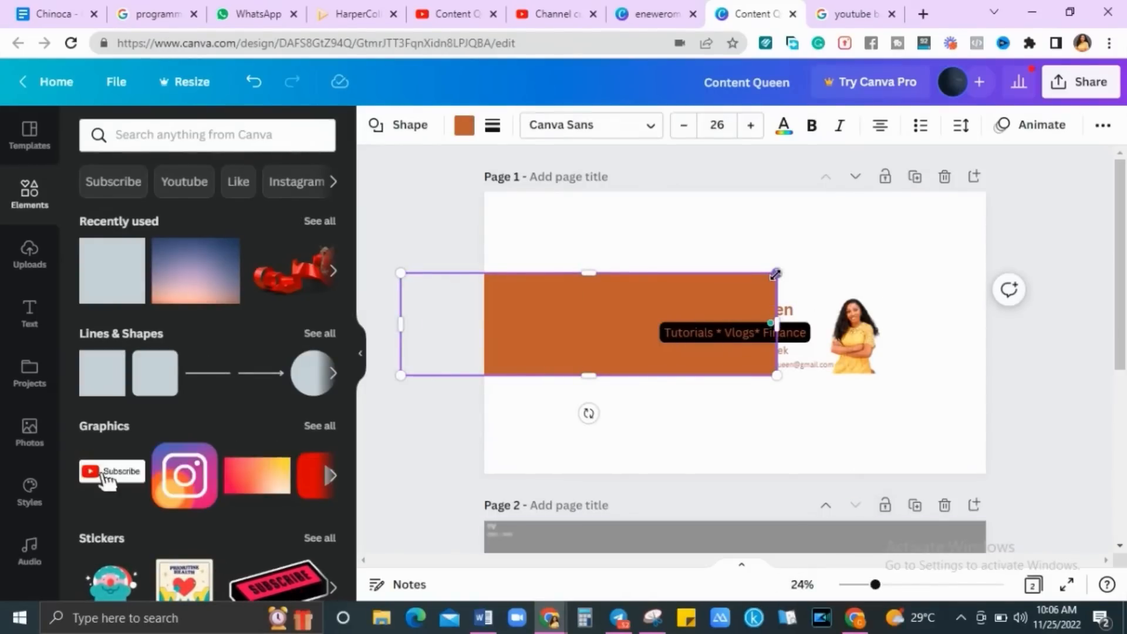
pyautogui.moveTo(776, 274); pyautogui.dragTo(1096, 251)
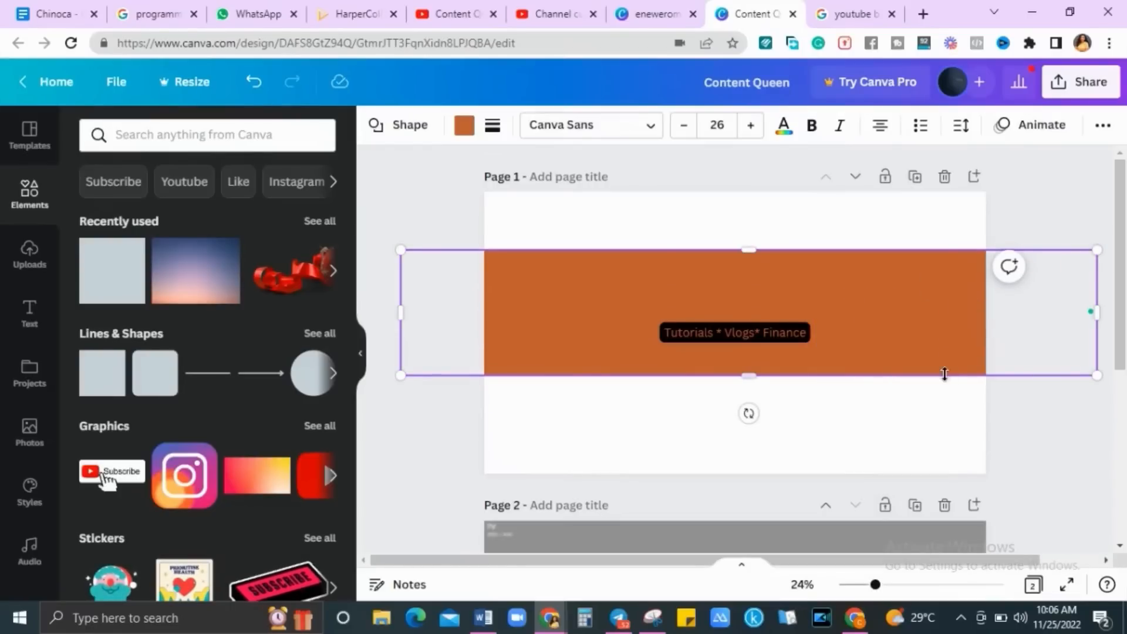
# Move the orange strip to the page centre and send it backward behind the photo
pyautogui.click(940, 426)
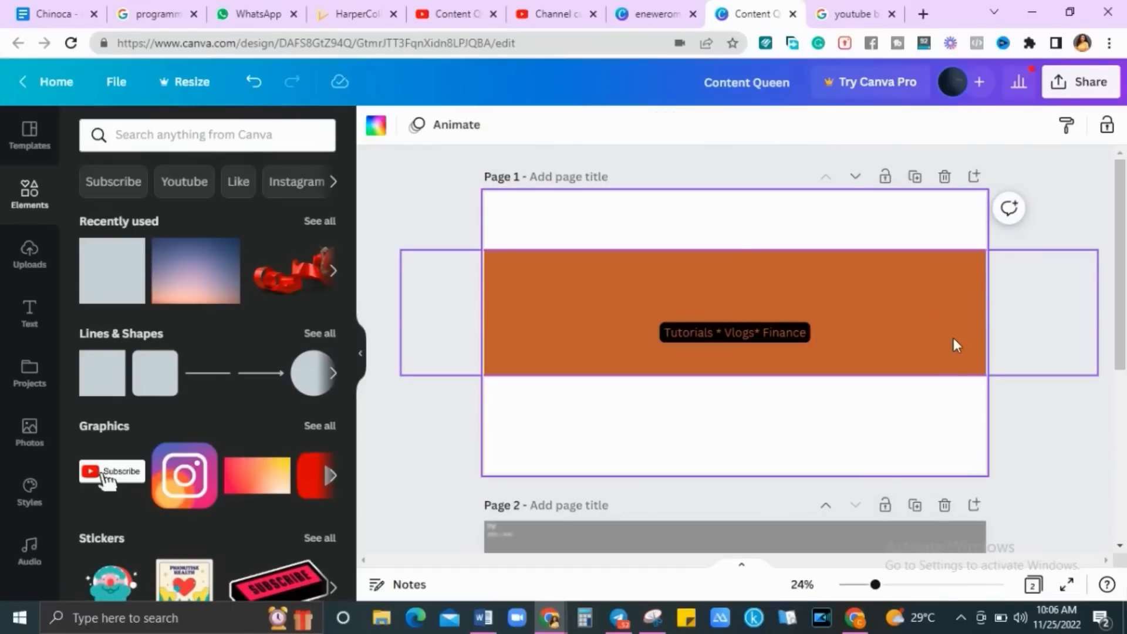
pyautogui.moveTo(953, 337); pyautogui.dragTo(953, 350)
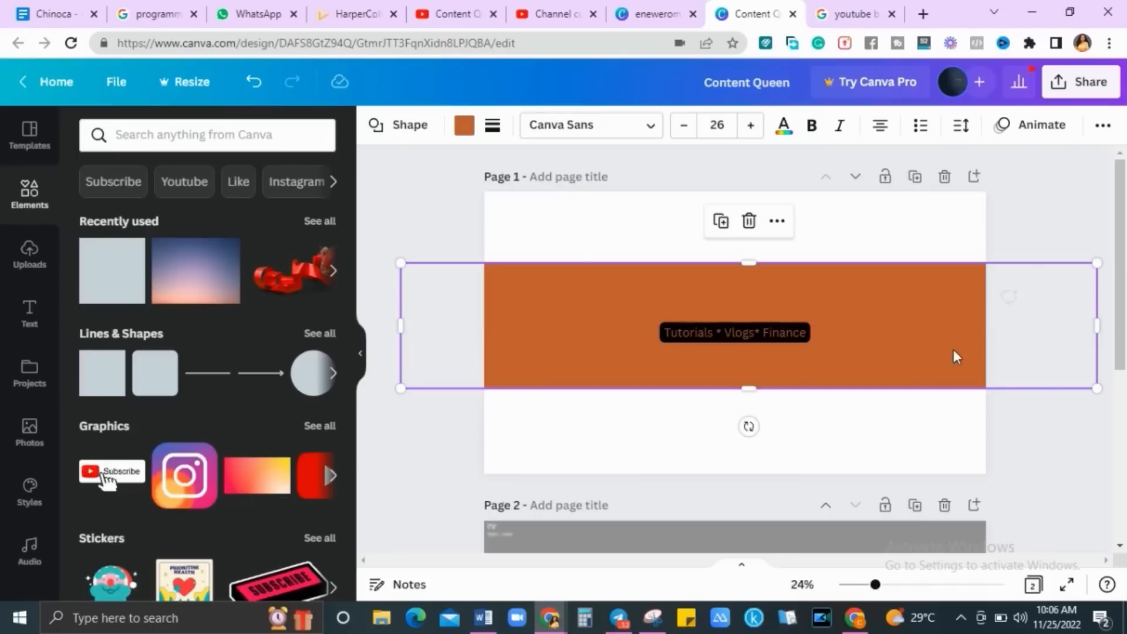
pyautogui.click(1102, 125)
pyautogui.click(936, 165)
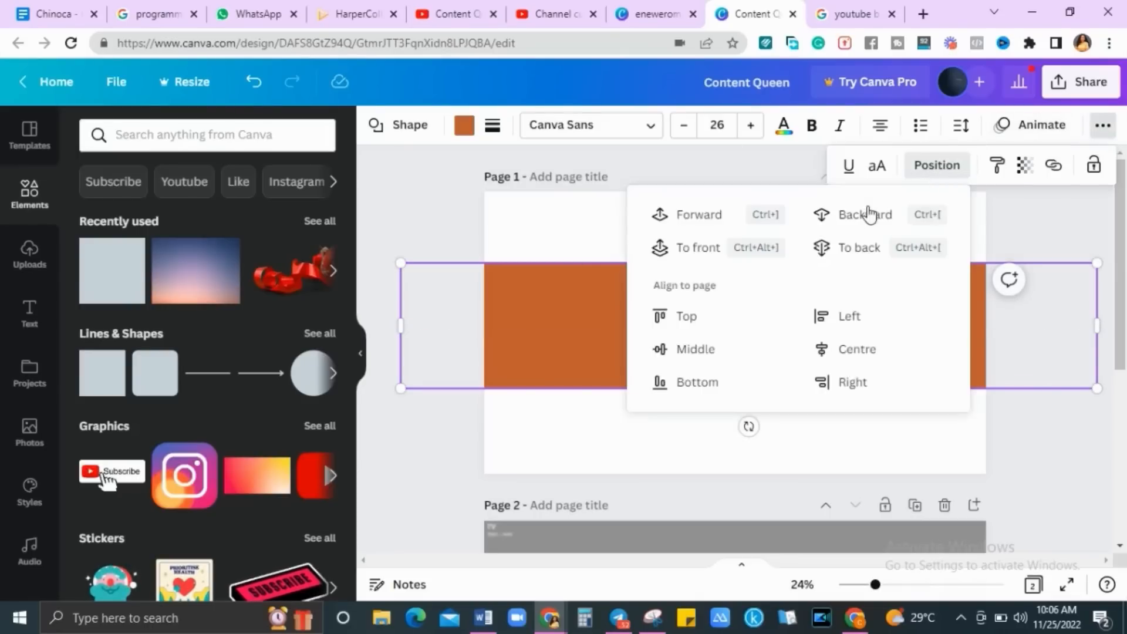
pyautogui.click(868, 214)
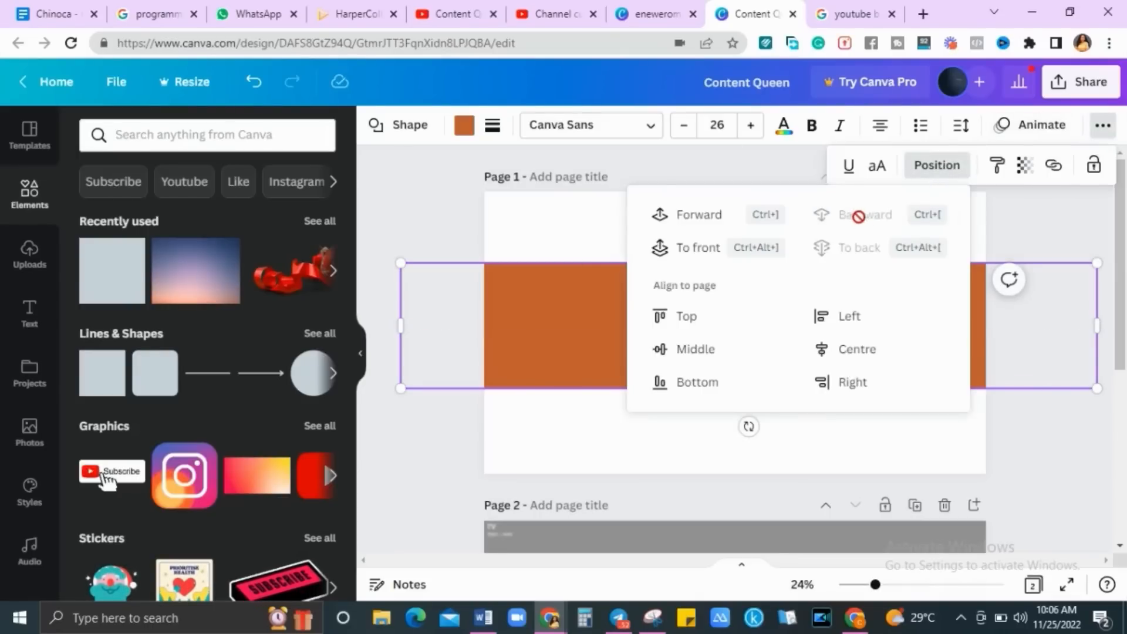
pyautogui.click(1023, 423)
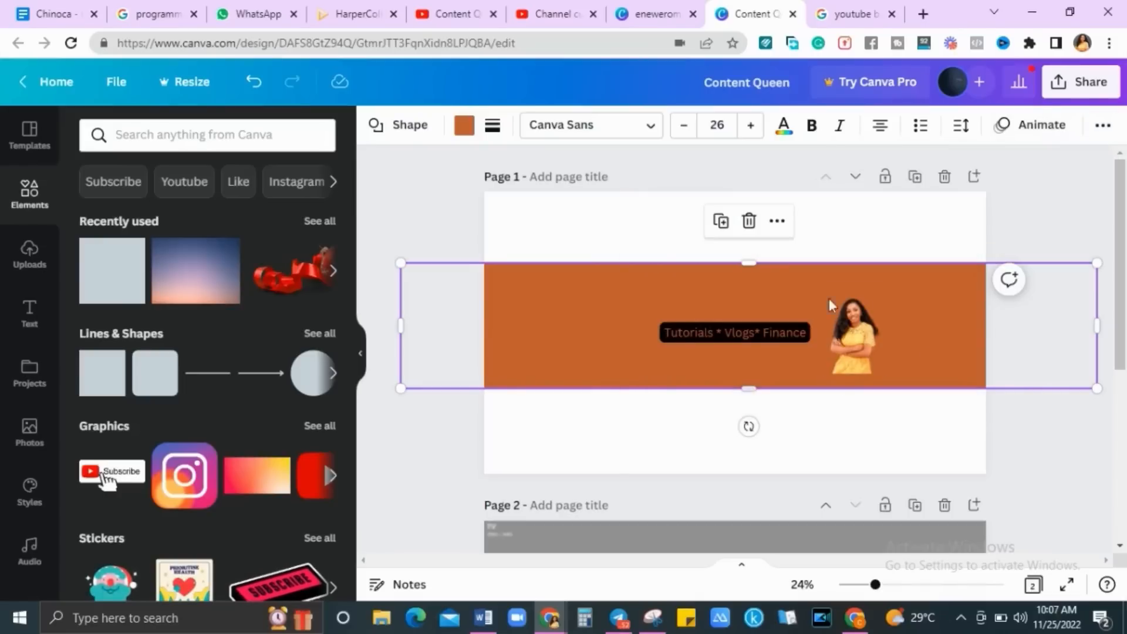
# Recolour the Content Queen title and all matching banner text white using the document swatch
pyautogui.click(741, 287)
pyautogui.click(726, 304)
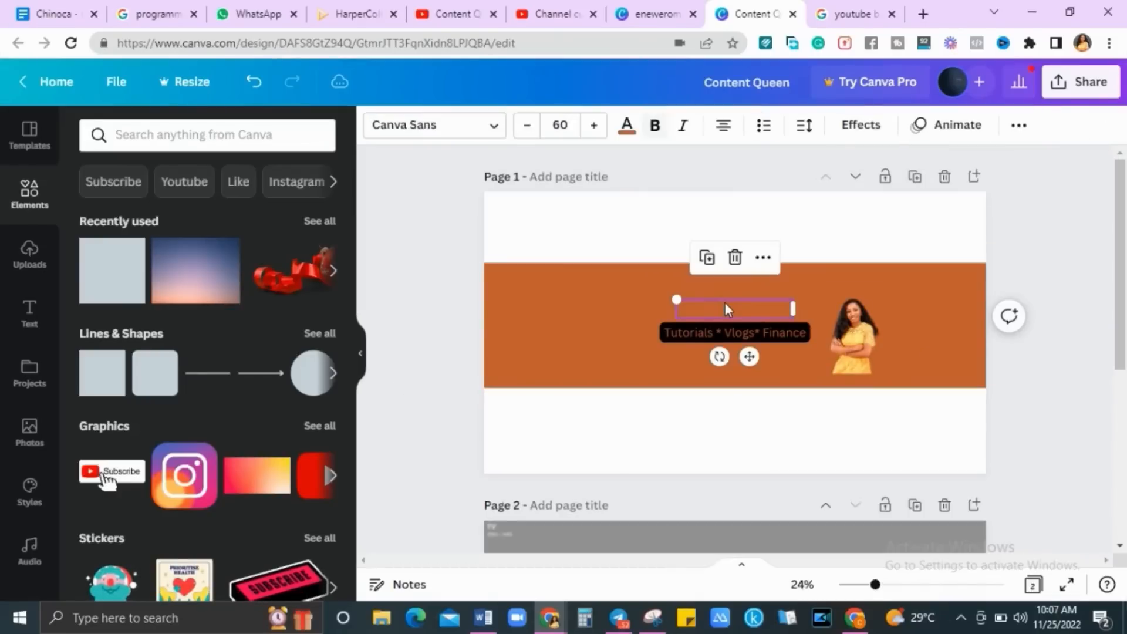
pyautogui.click(627, 130)
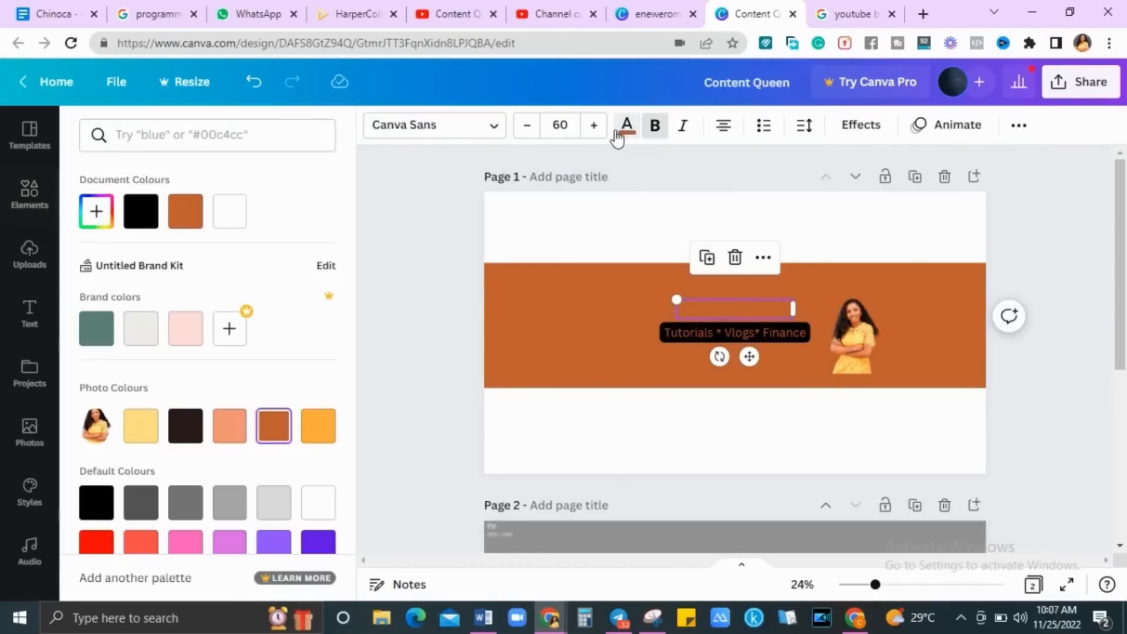
pyautogui.click(228, 213)
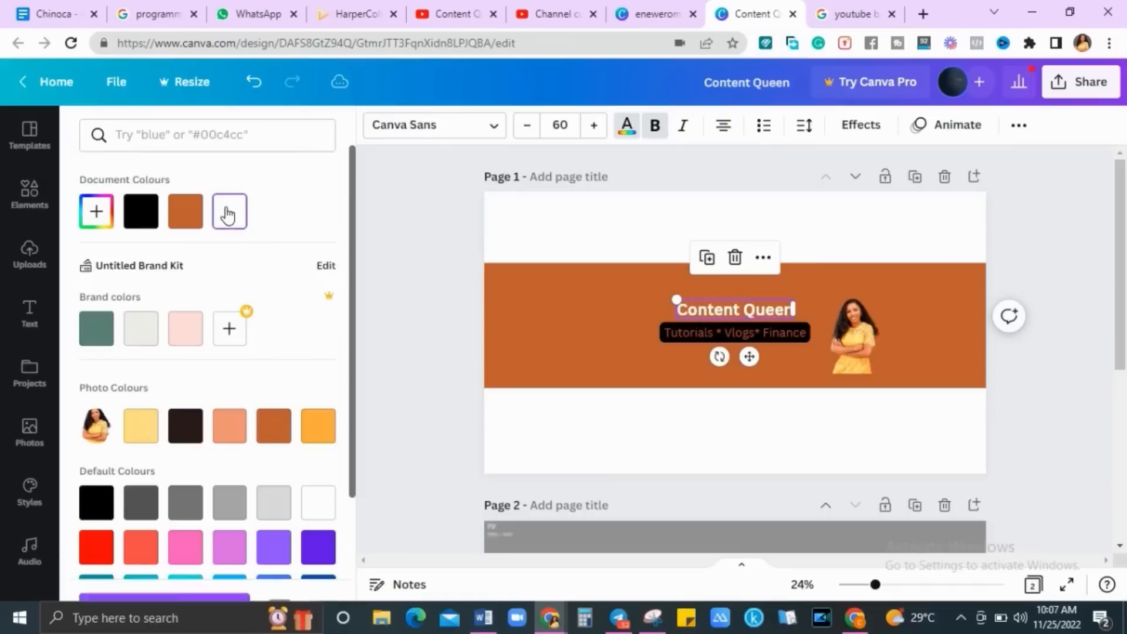
pyautogui.click(211, 574)
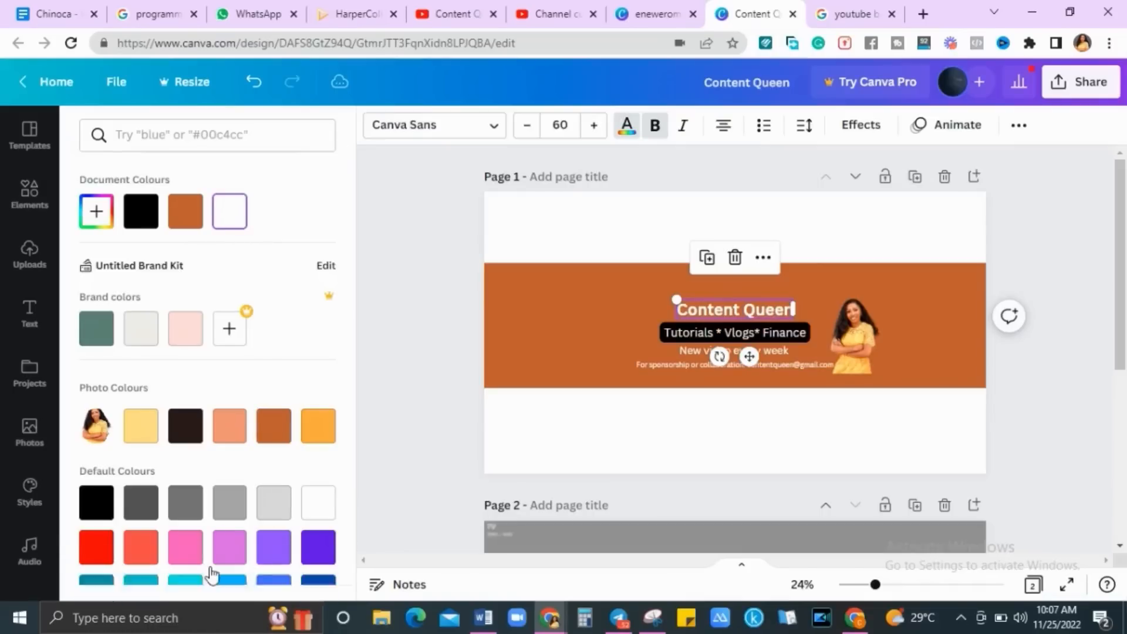
pyautogui.click(1050, 418)
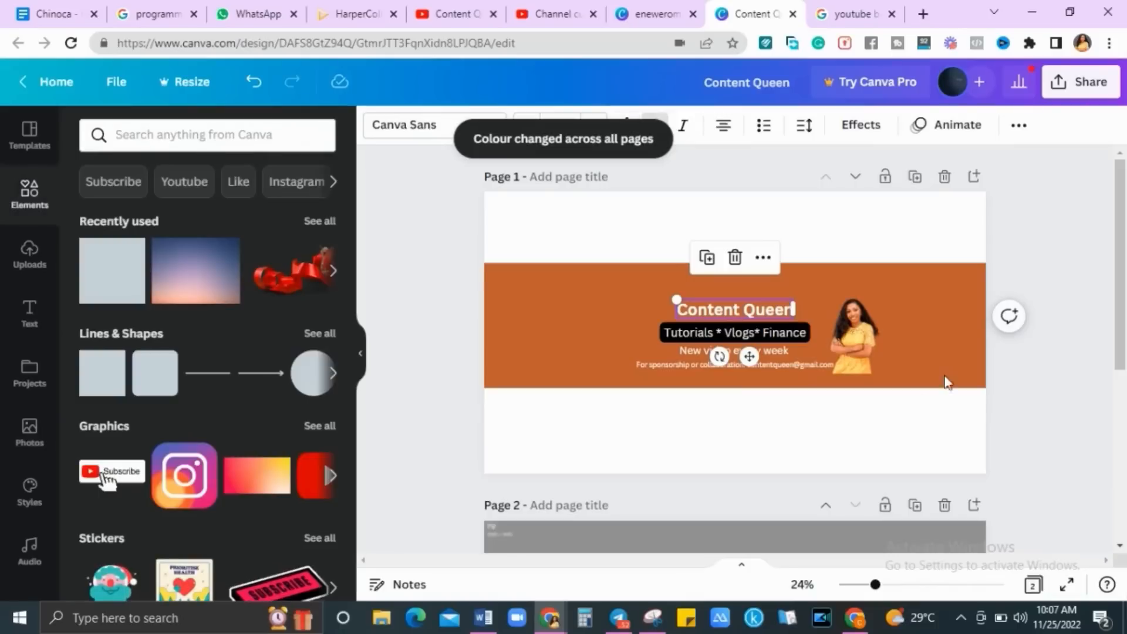
pyautogui.click(871, 333)
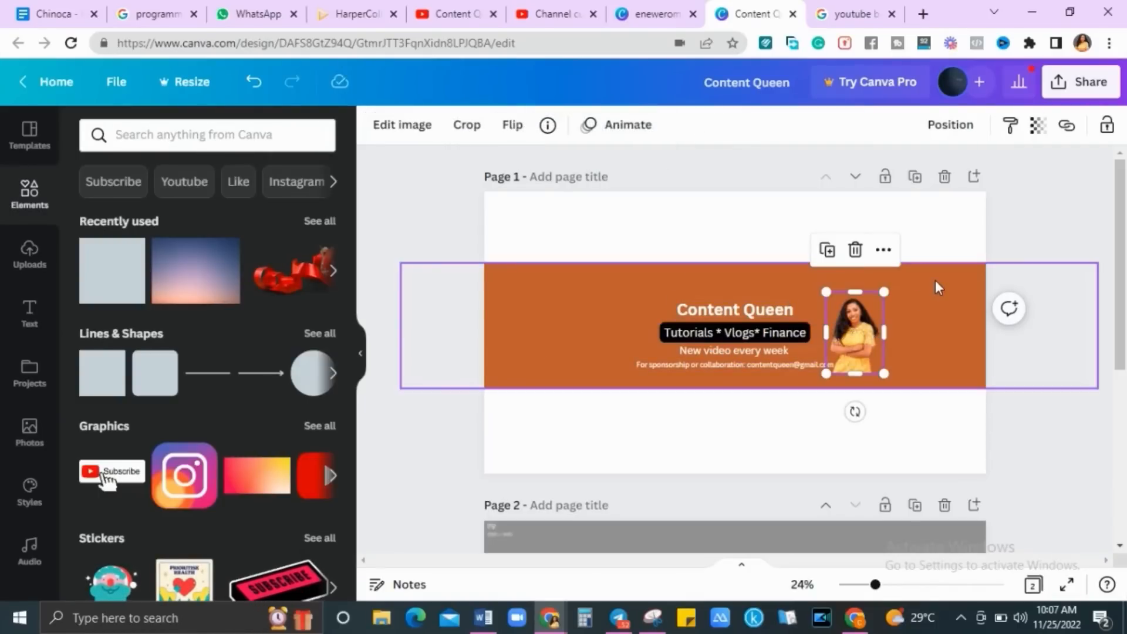
pyautogui.moveTo(1123, 301); pyautogui.dragTo(1125, 335)
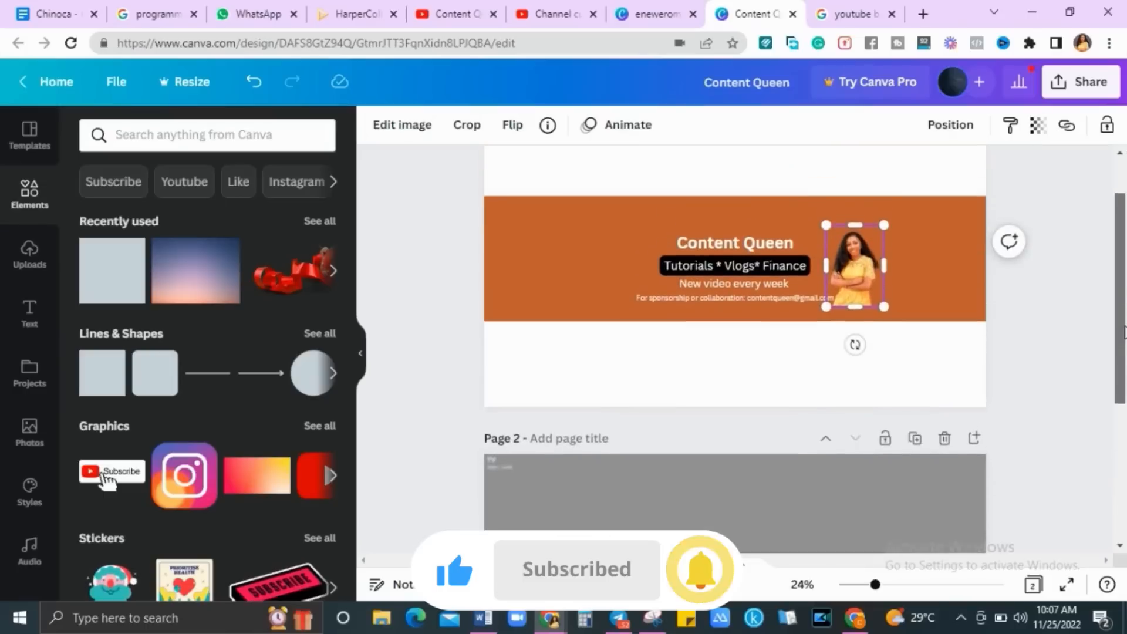
pyautogui.click(943, 283)
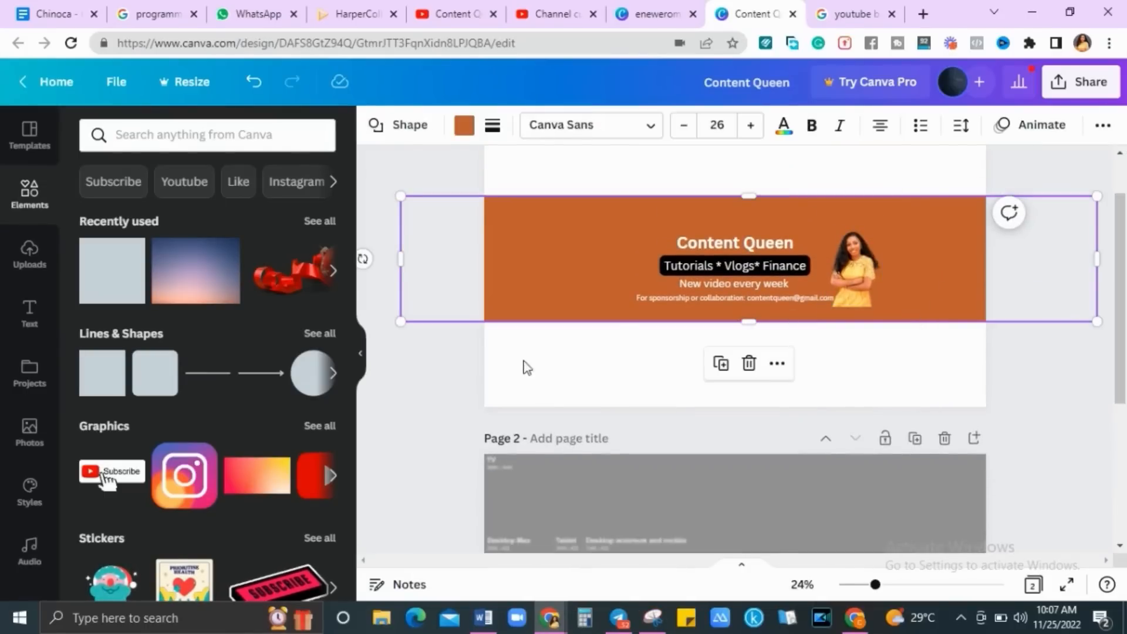
# Add the uploaded safe-area template image and stretch it to cover the whole page
pyautogui.click(27, 268)
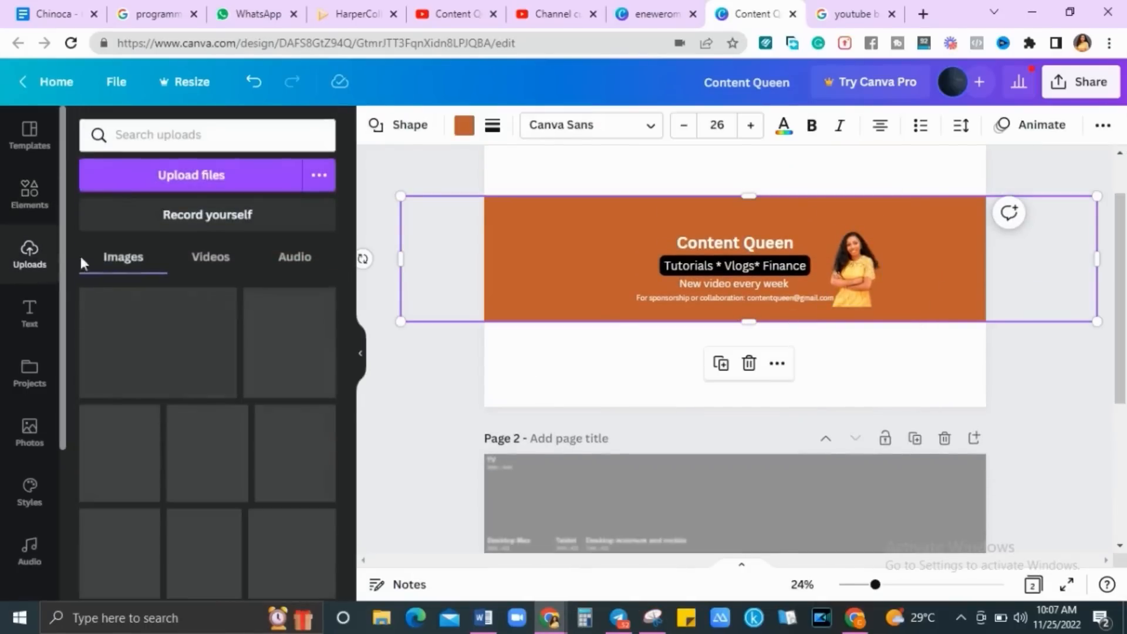
pyautogui.click(151, 326)
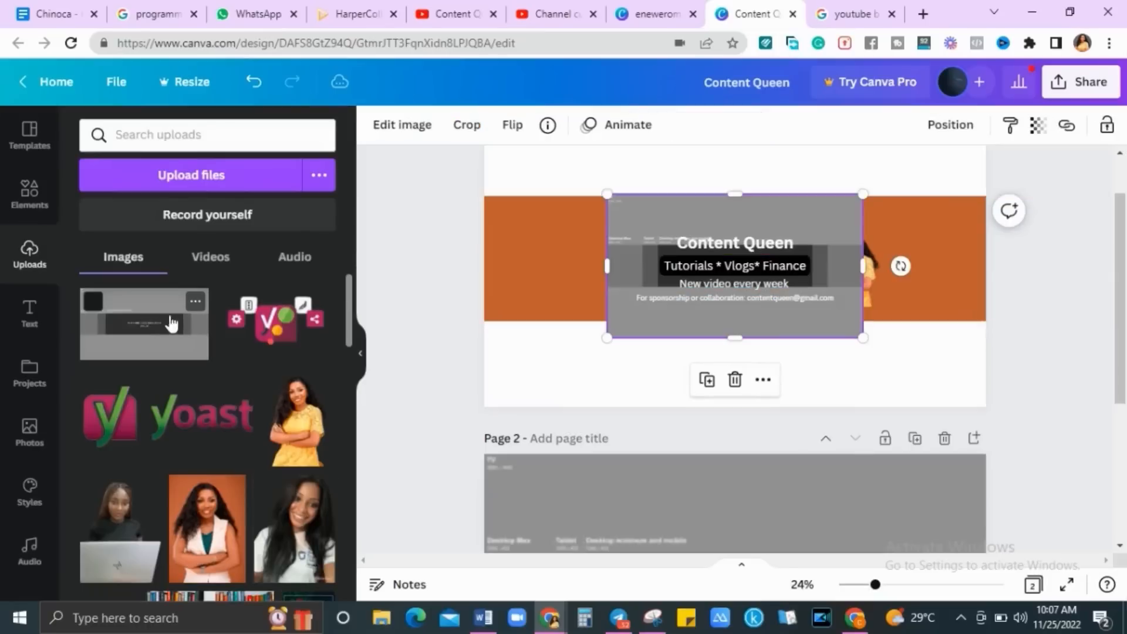
pyautogui.moveTo(552, 171); pyautogui.dragTo(503, 139)
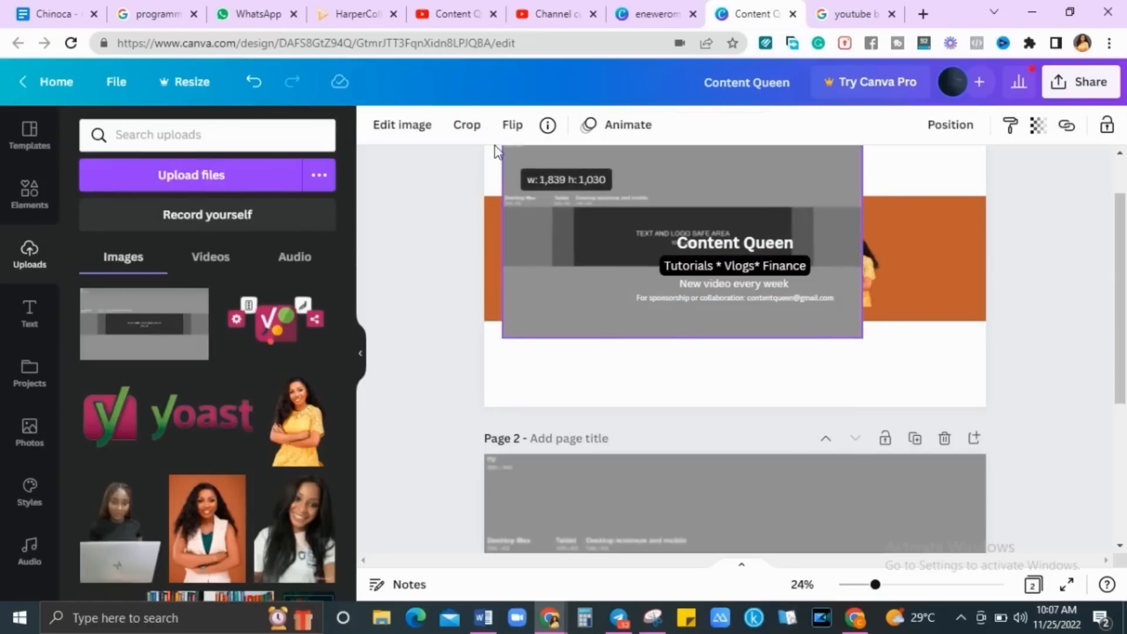
pyautogui.moveTo(1120, 319); pyautogui.dragTo(1122, 283)
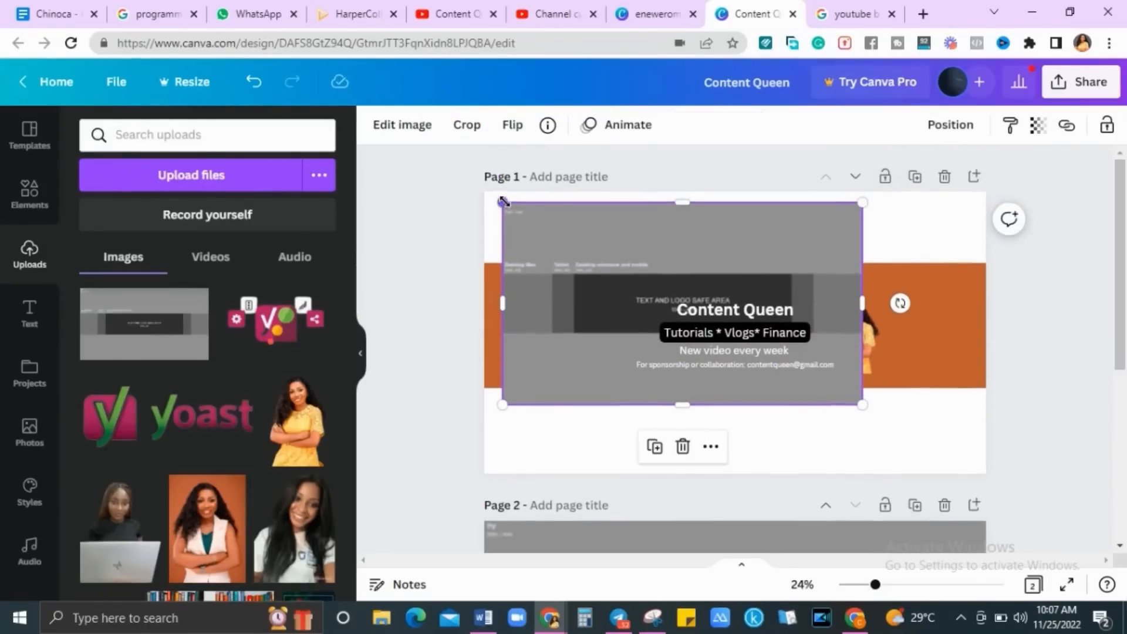
pyautogui.moveTo(503, 202); pyautogui.dragTo(479, 189)
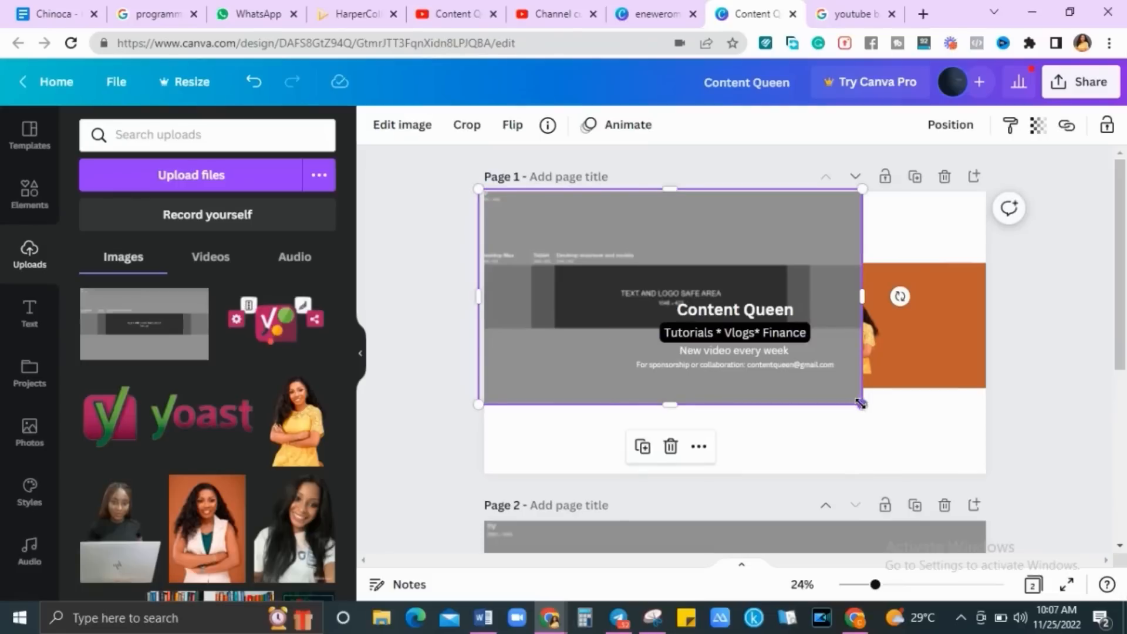
pyautogui.moveTo(861, 404); pyautogui.dragTo(984, 475)
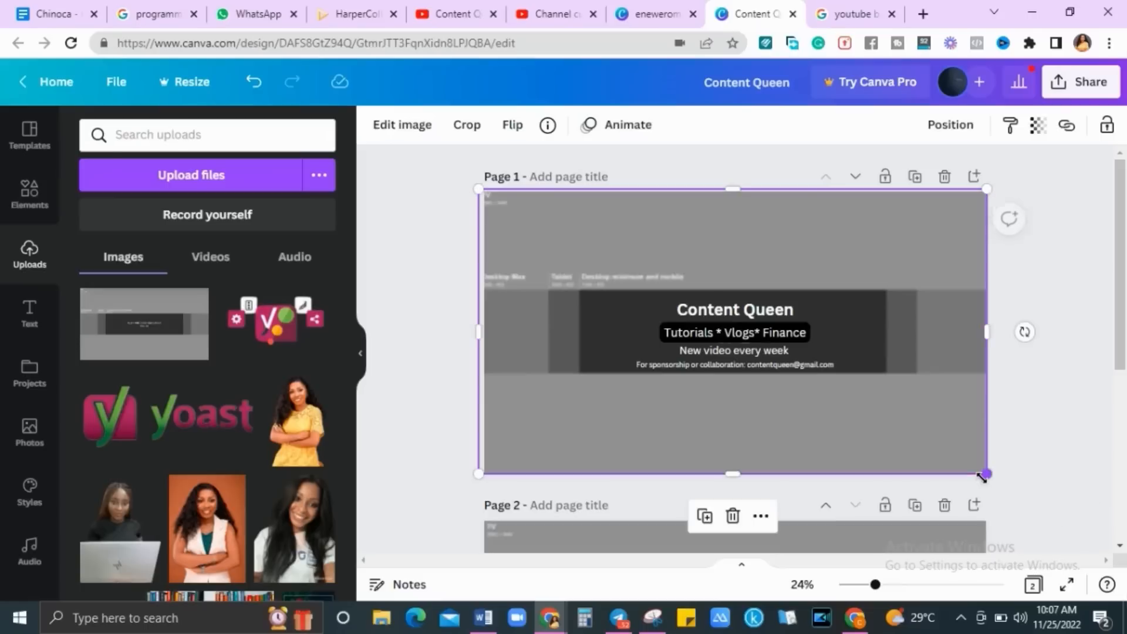
pyautogui.moveTo(476, 189); pyautogui.dragTo(483, 191)
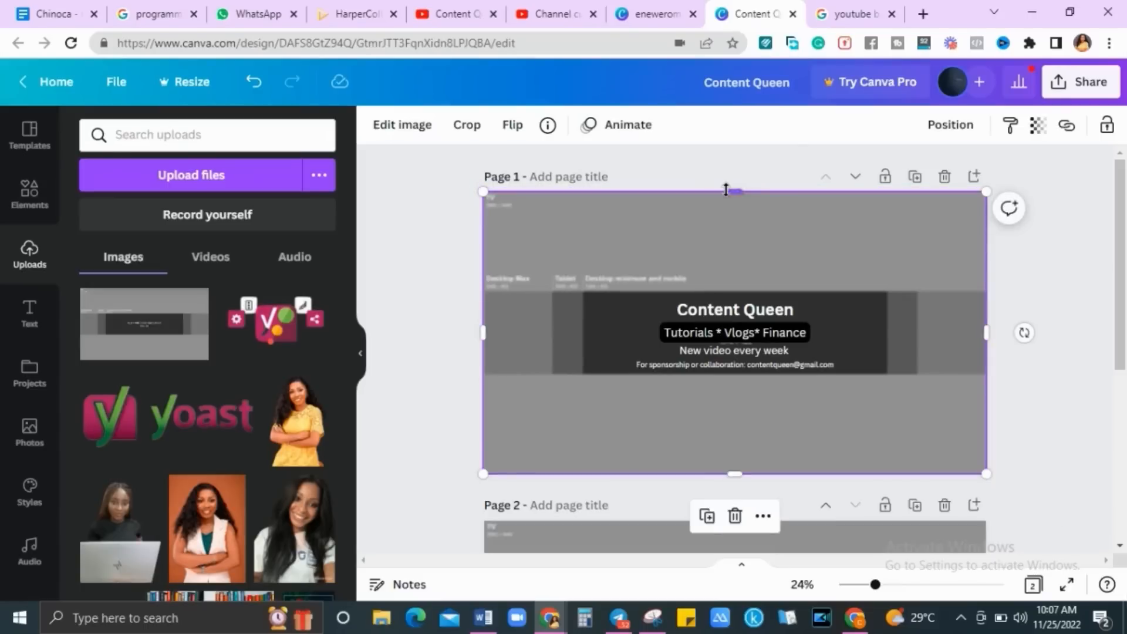
# Set the template's transparency to about 61 to check the layout, then delete the template
pyautogui.click(1038, 127)
pyautogui.moveTo(1022, 198); pyautogui.dragTo(969, 203)
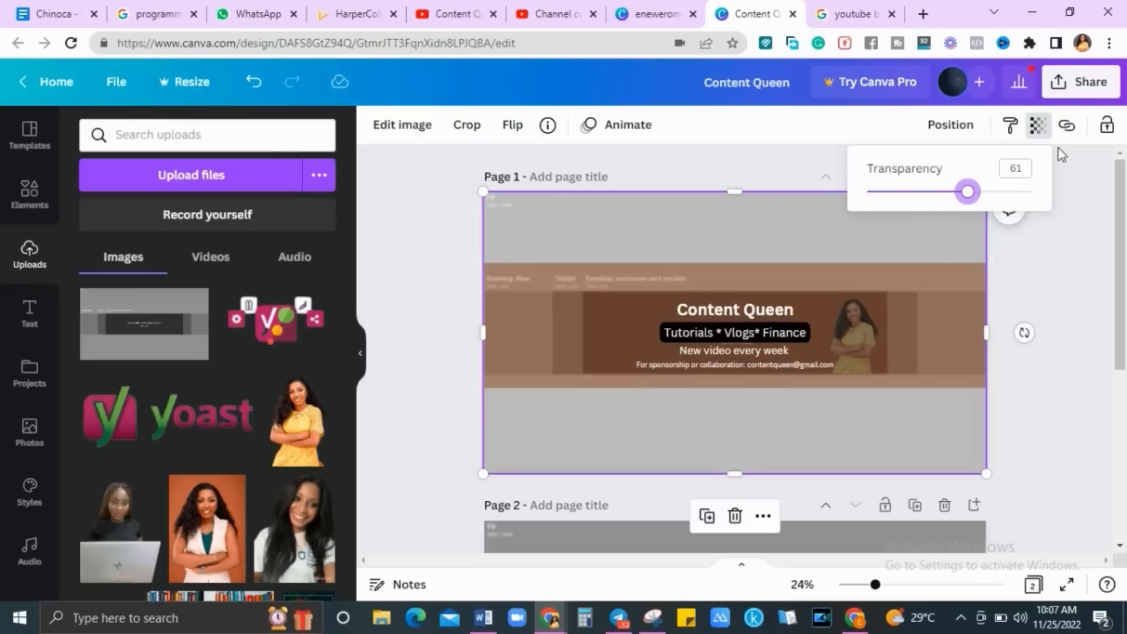
pyautogui.click(1080, 209)
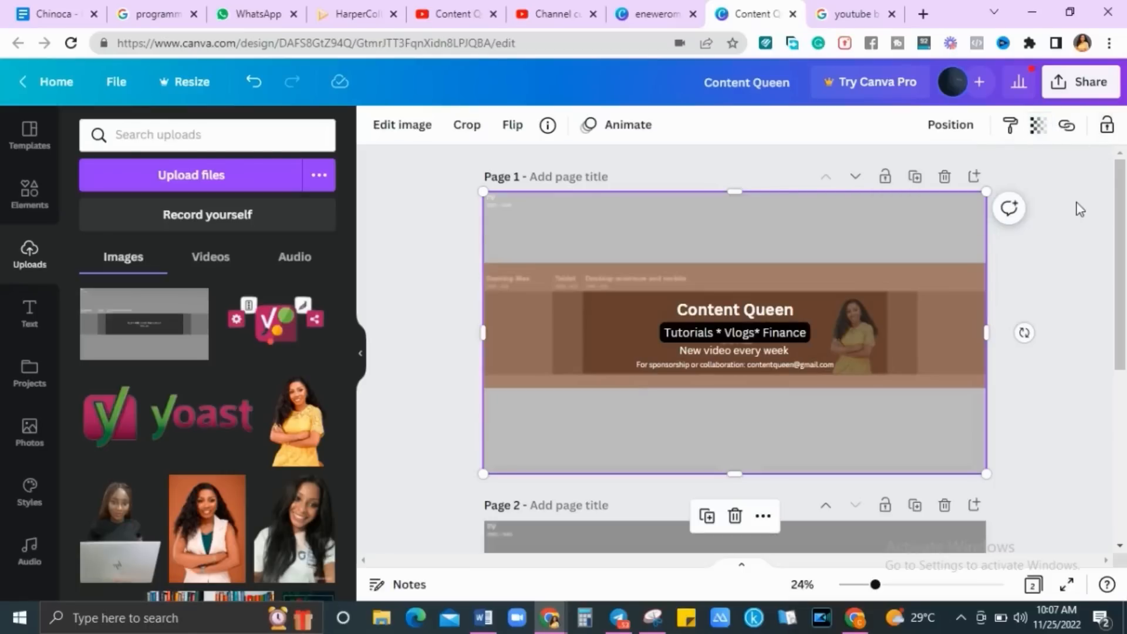
pyautogui.click(945, 178)
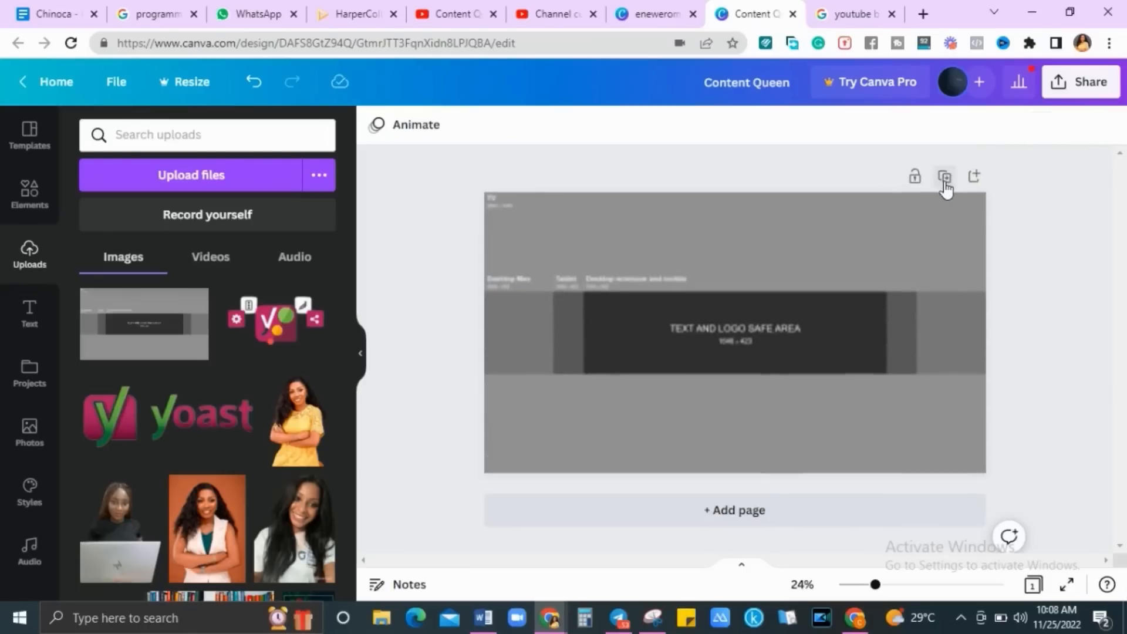
pyautogui.hotkey('ctrl', 'z')
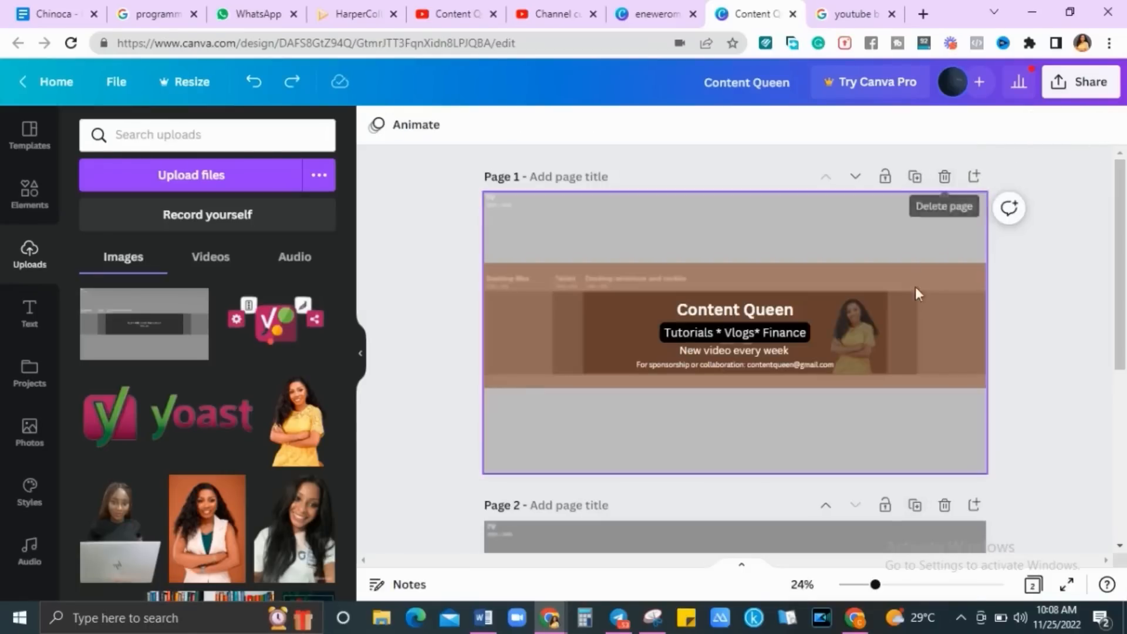
pyautogui.click(911, 305)
pyautogui.press('Delete')
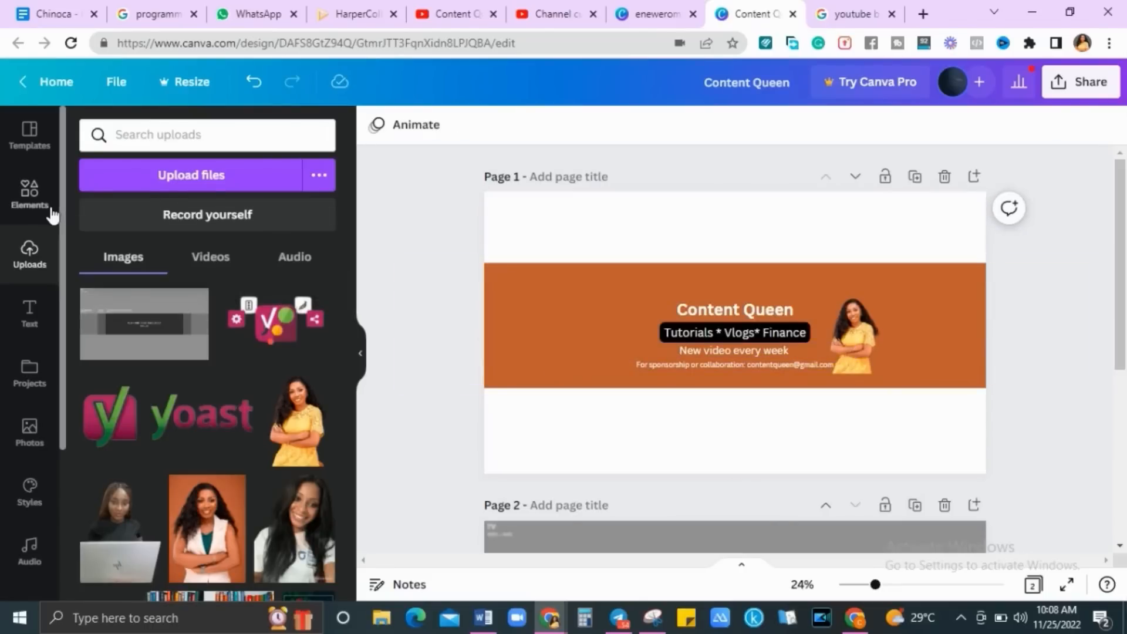
# Add an outline flower graphic from a 'flower pattern' search at the banner's left end
pyautogui.click(30, 193)
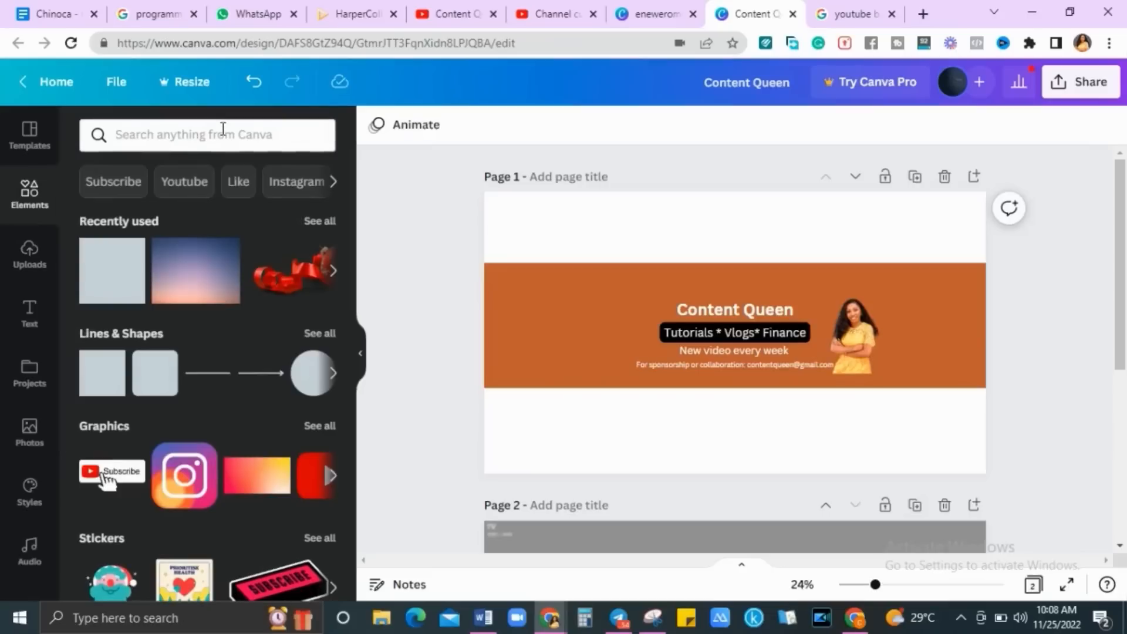
pyautogui.click(223, 129)
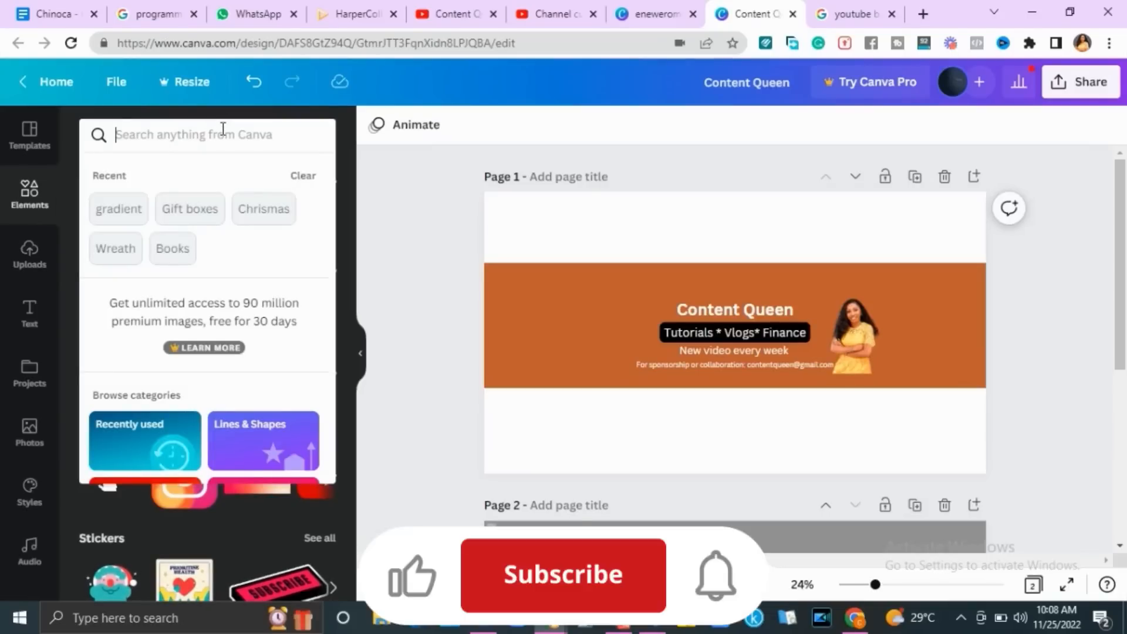
pyautogui.write('flowe')
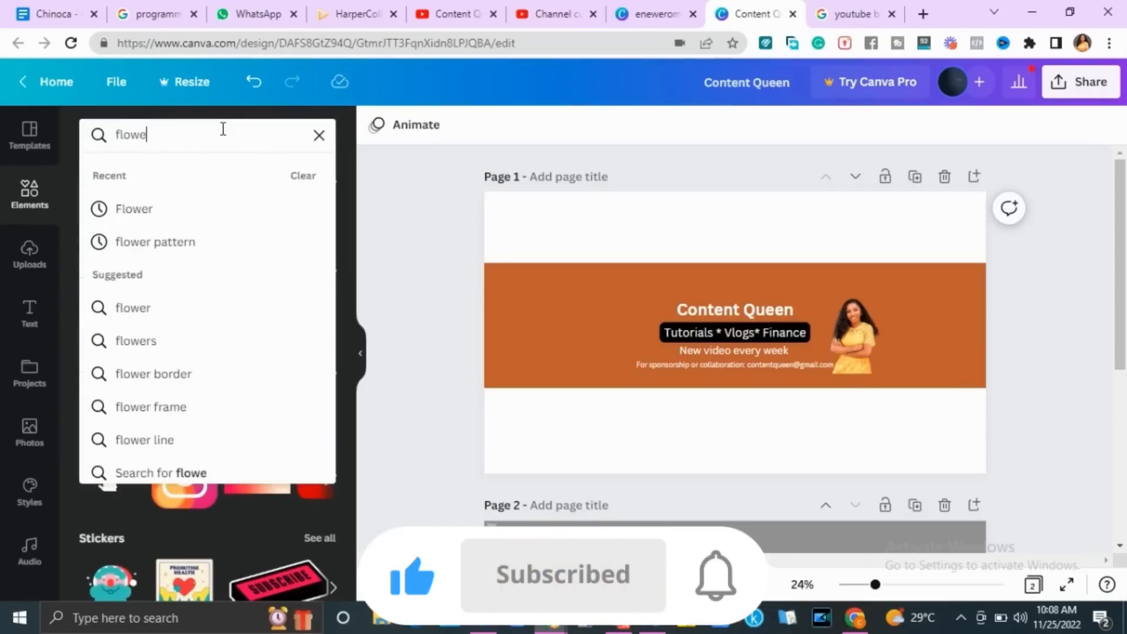
pyautogui.write('r pattern')
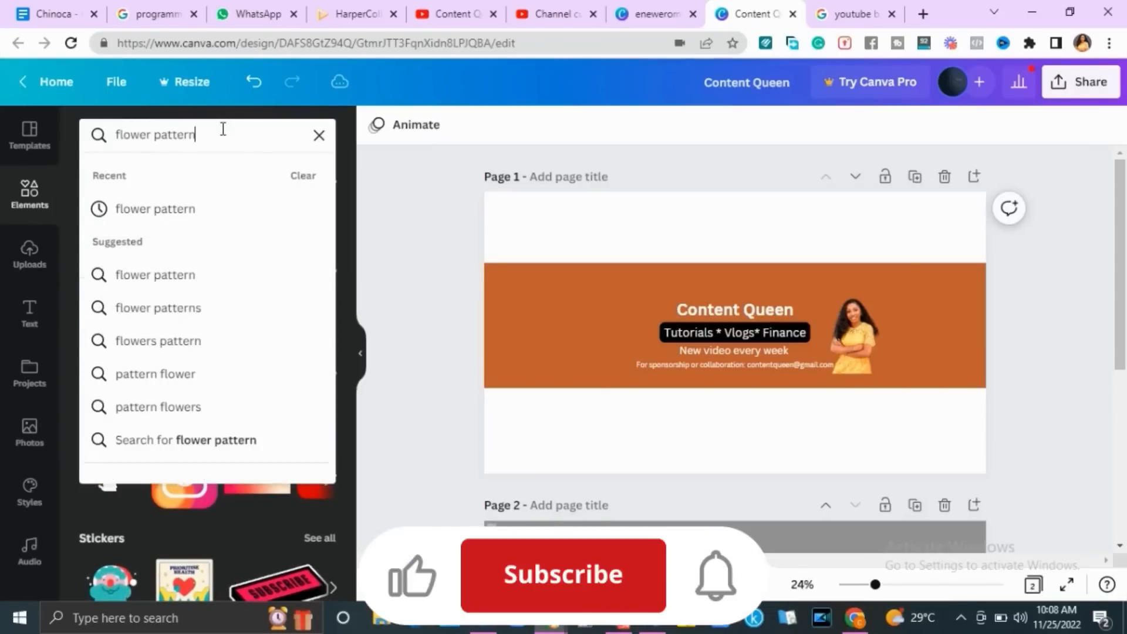
pyautogui.press('Return')
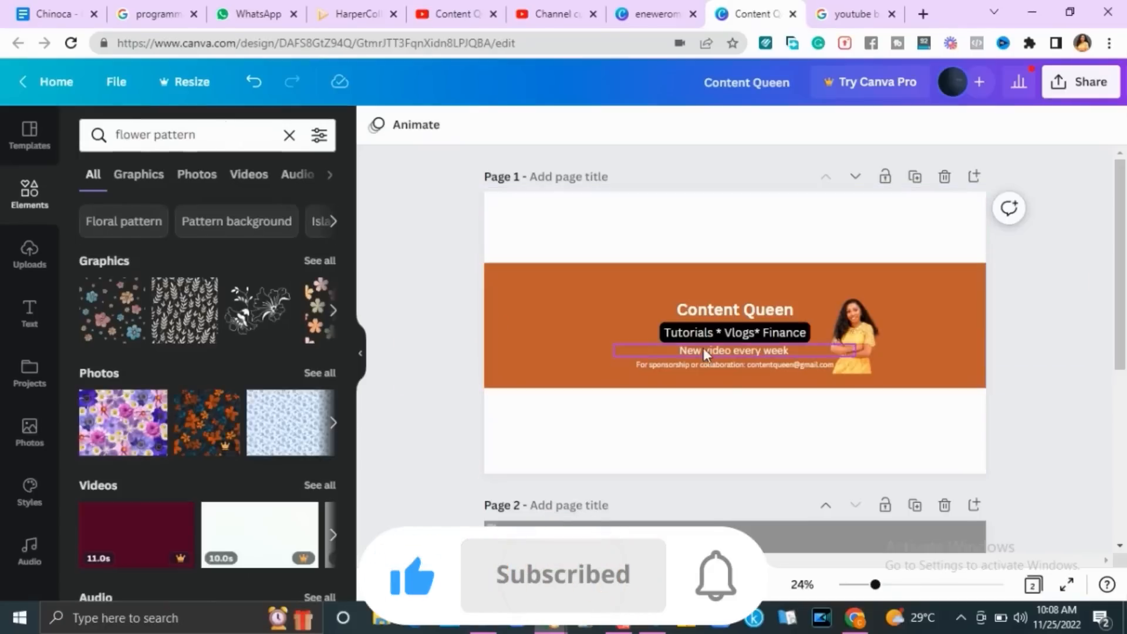
pyautogui.click(270, 335)
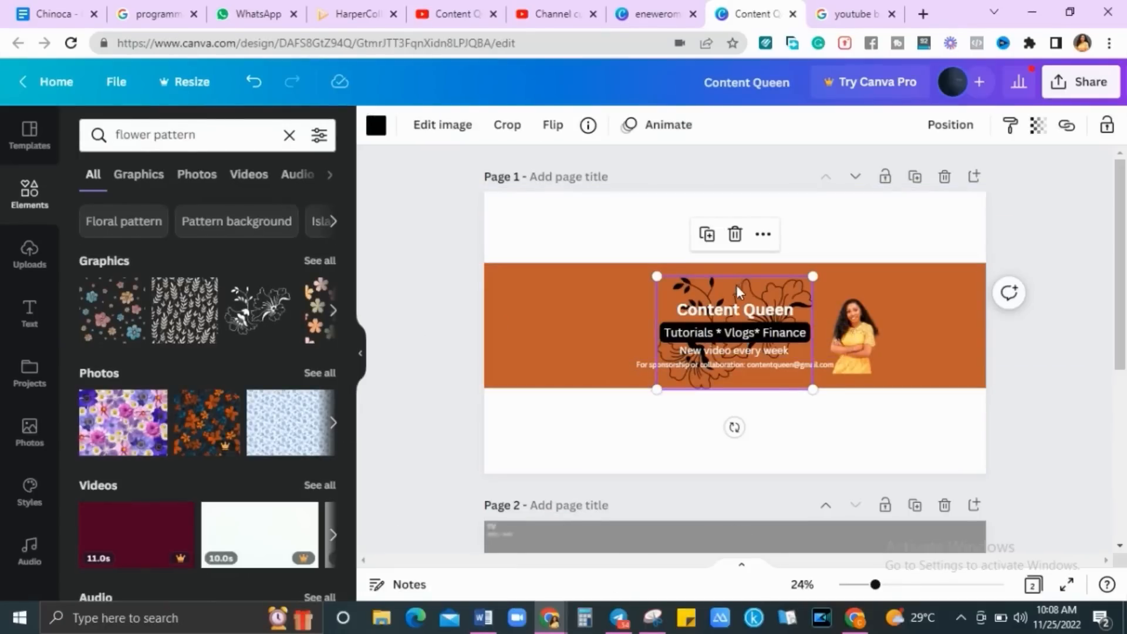
pyautogui.moveTo(736, 285); pyautogui.dragTo(482, 252)
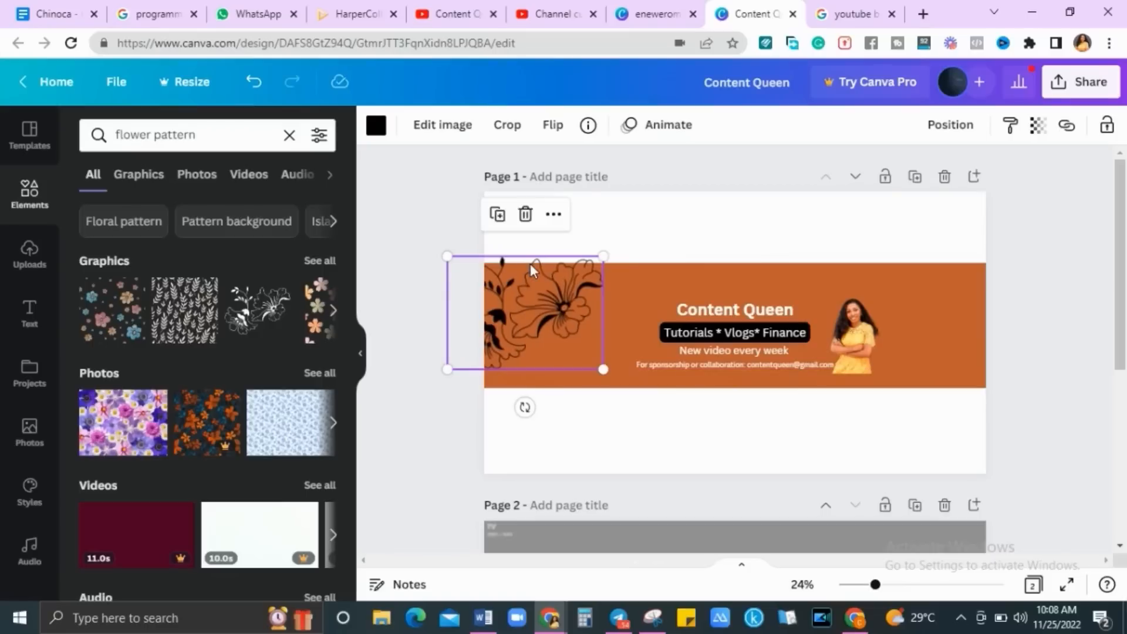
# Duplicate the flower to the right end, flip it vertically and tilt it
pyautogui.click(497, 213)
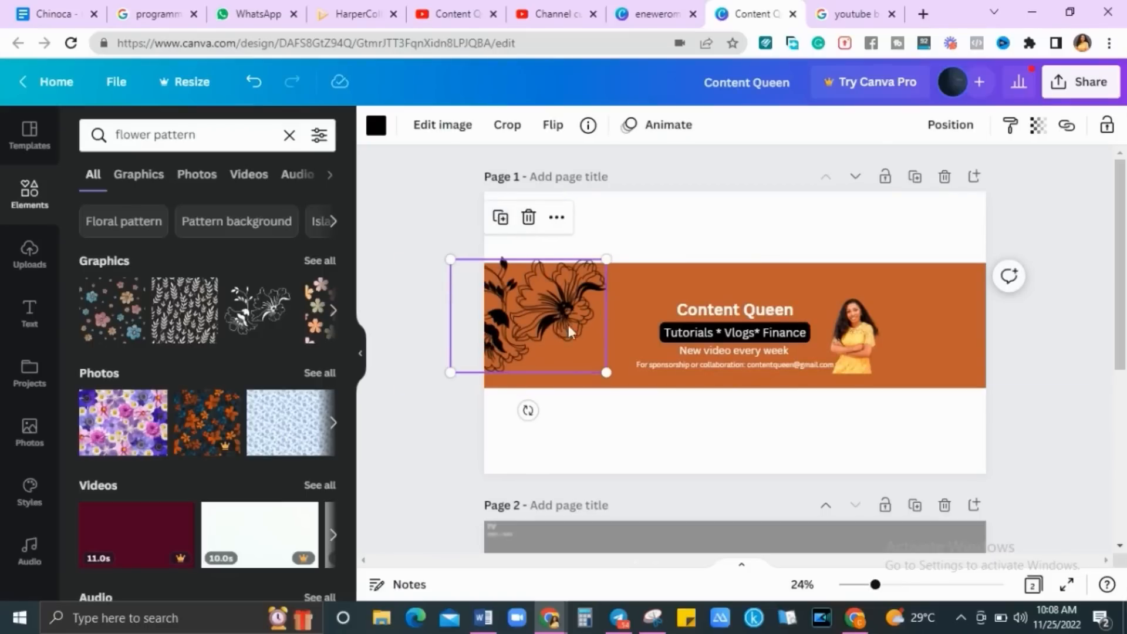
pyautogui.moveTo(567, 329); pyautogui.dragTo(993, 354)
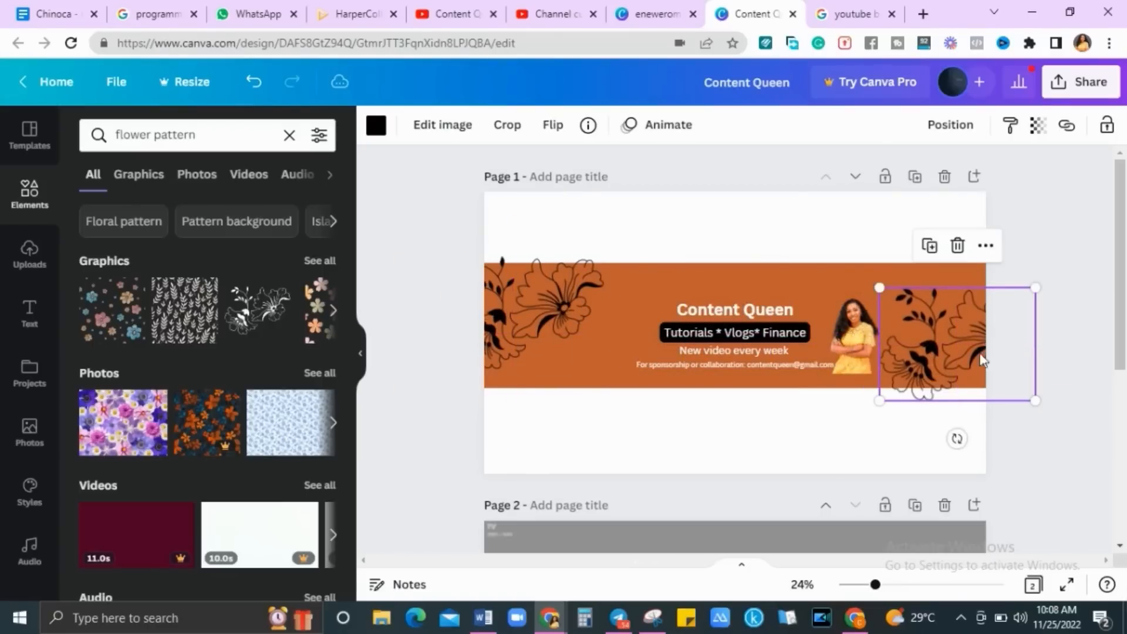
pyautogui.click(552, 125)
pyautogui.click(621, 210)
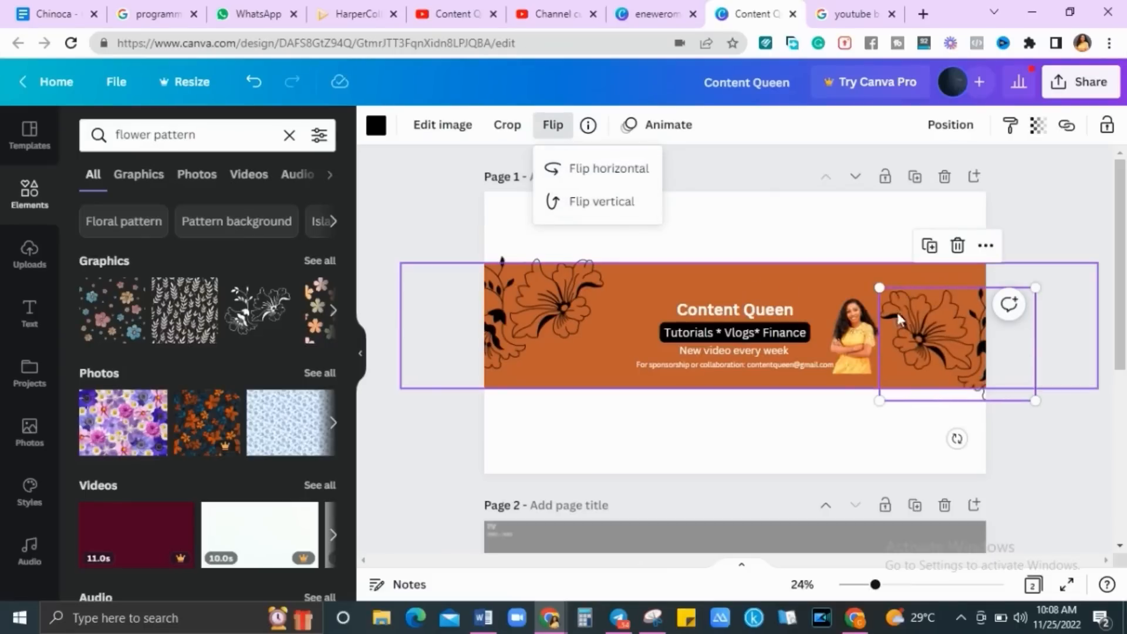
pyautogui.moveTo(925, 328); pyautogui.dragTo(913, 296)
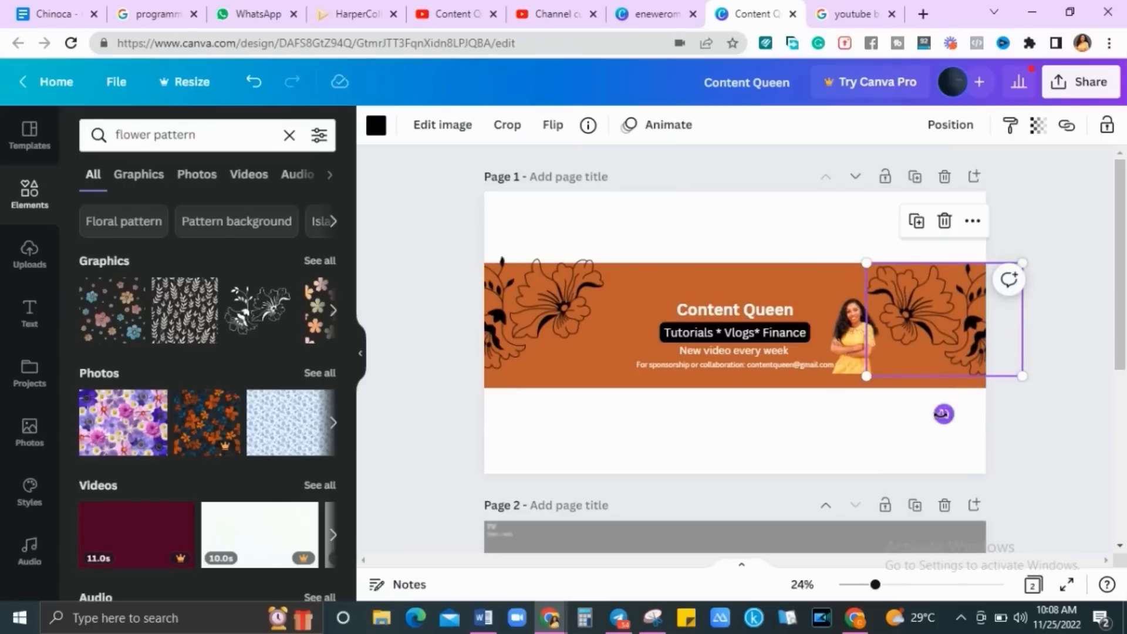
pyautogui.moveTo(944, 414); pyautogui.dragTo(909, 414)
pyautogui.moveTo(994, 354); pyautogui.dragTo(986, 368)
pyautogui.moveTo(910, 424); pyautogui.dragTo(885, 411)
pyautogui.moveTo(915, 358); pyautogui.dragTo(928, 347)
# Tilt the left flower about 29 degrees and nudge it into place
pyautogui.click(534, 339)
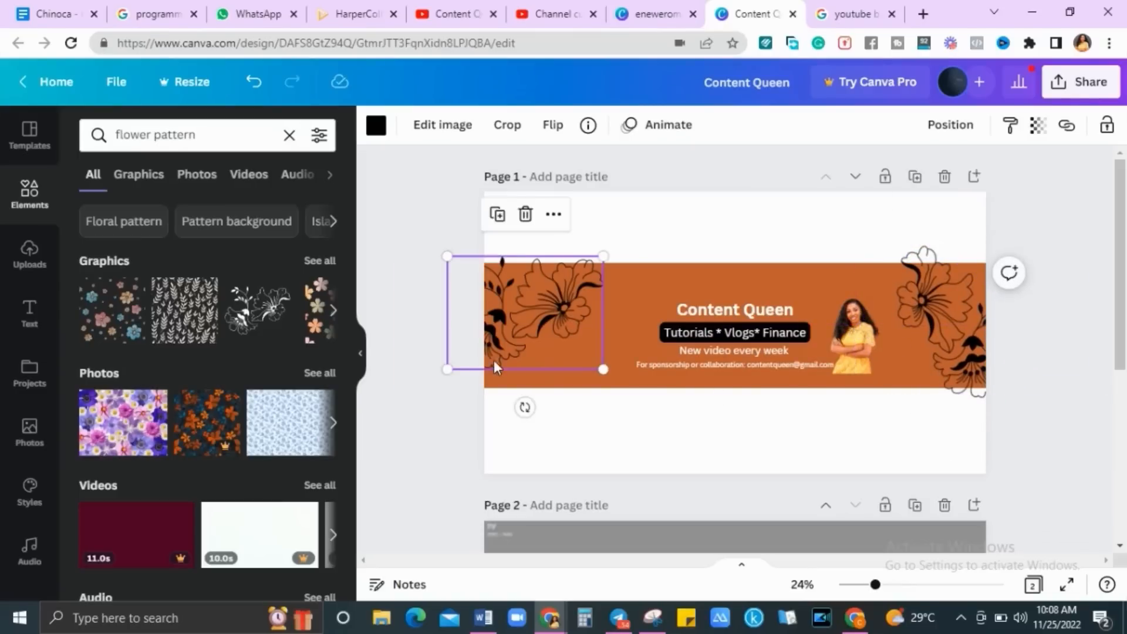
pyautogui.moveTo(525, 407); pyautogui.dragTo(569, 396)
pyautogui.moveTo(505, 320); pyautogui.dragTo(512, 325)
pyautogui.click(779, 369)
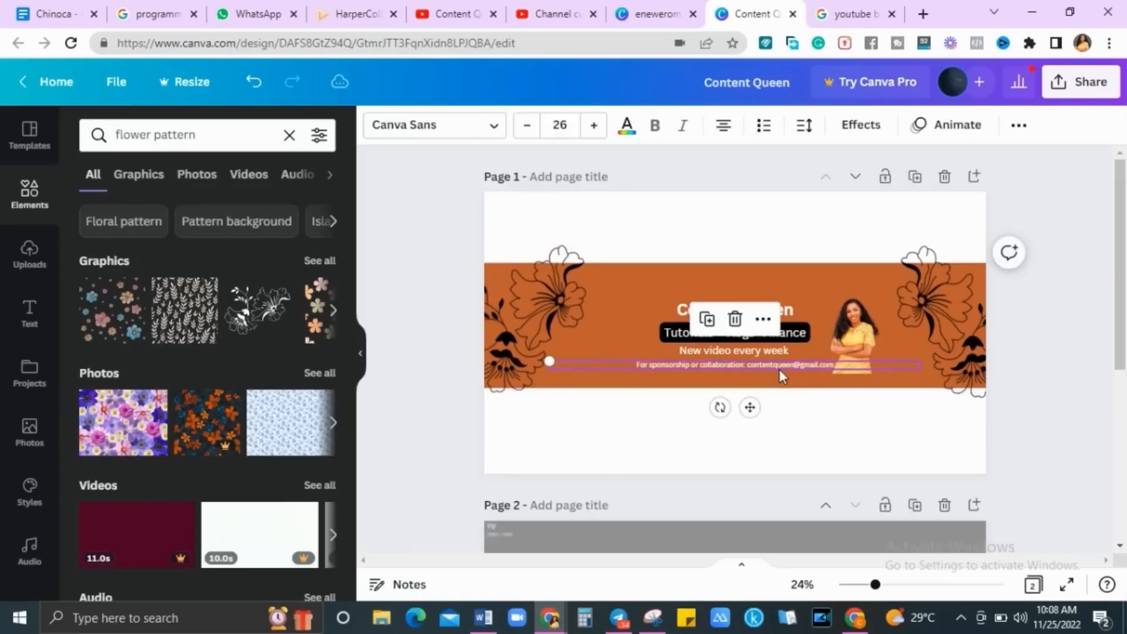
# Make the sponsorship email line black, bold and size 28, shifted slightly left
pyautogui.click(628, 131)
pyautogui.click(141, 213)
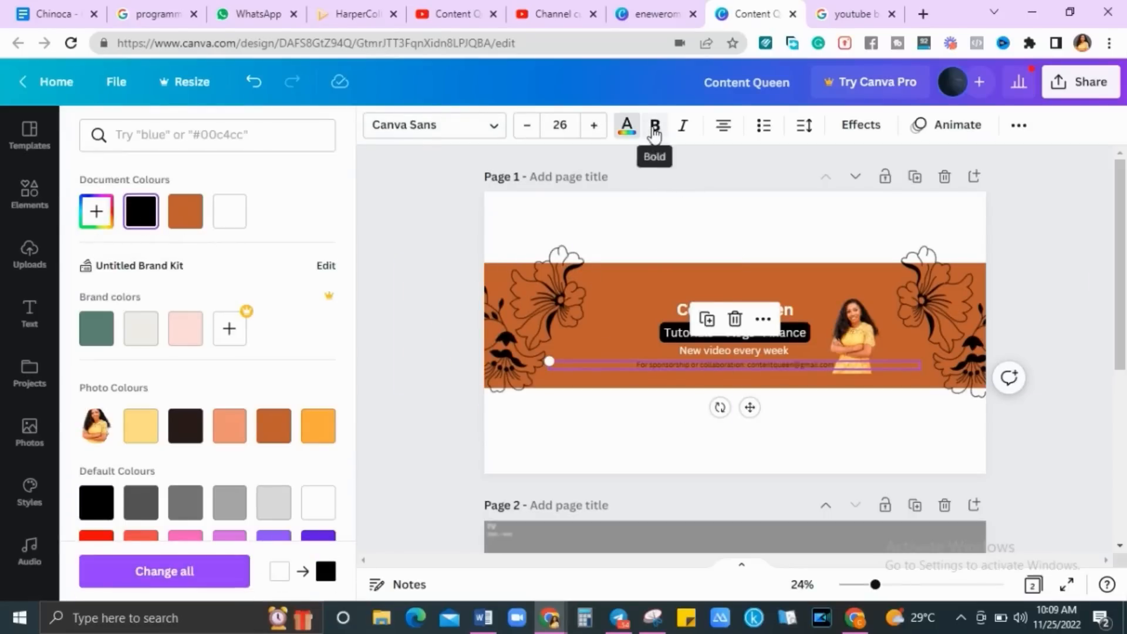
pyautogui.click(655, 131)
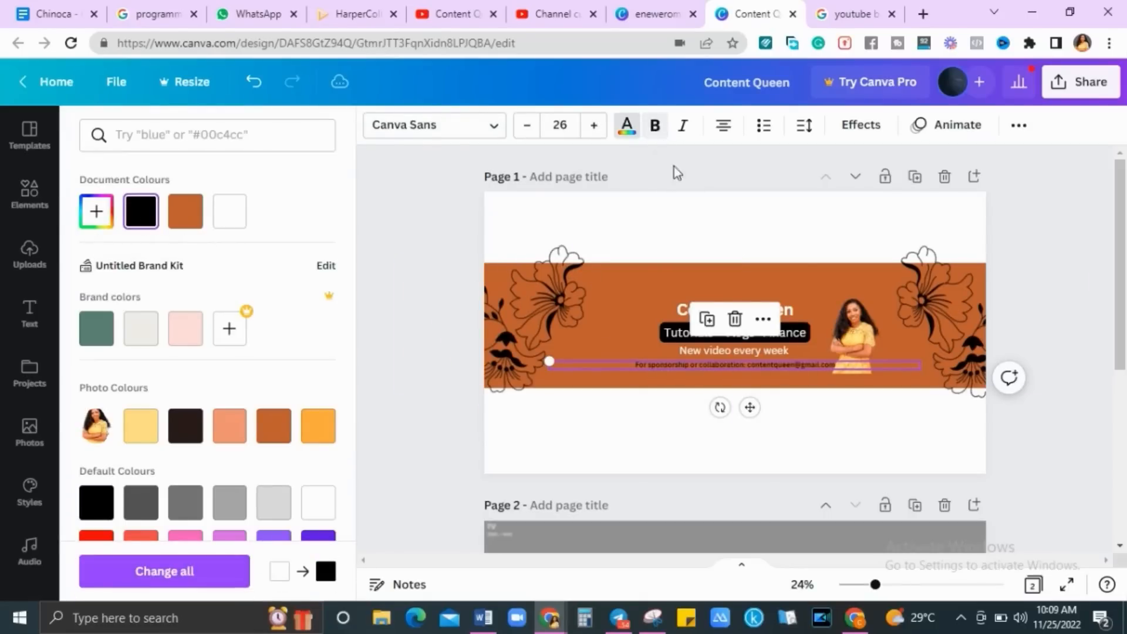
pyautogui.click(595, 129)
pyautogui.click(595, 129)
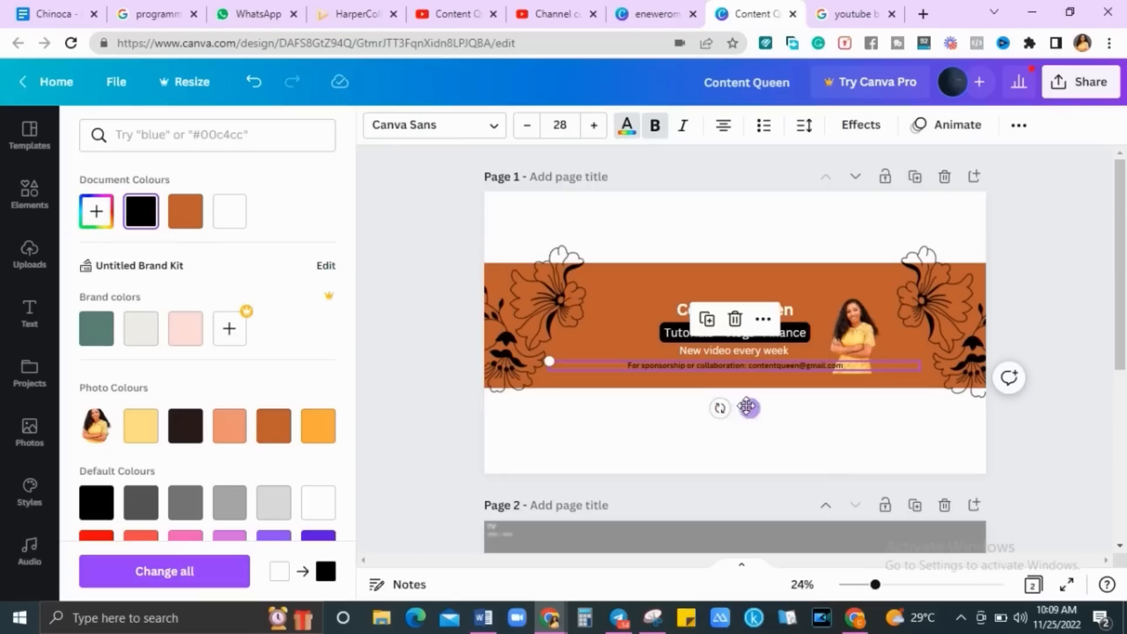
pyautogui.moveTo(750, 408); pyautogui.dragTo(742, 409)
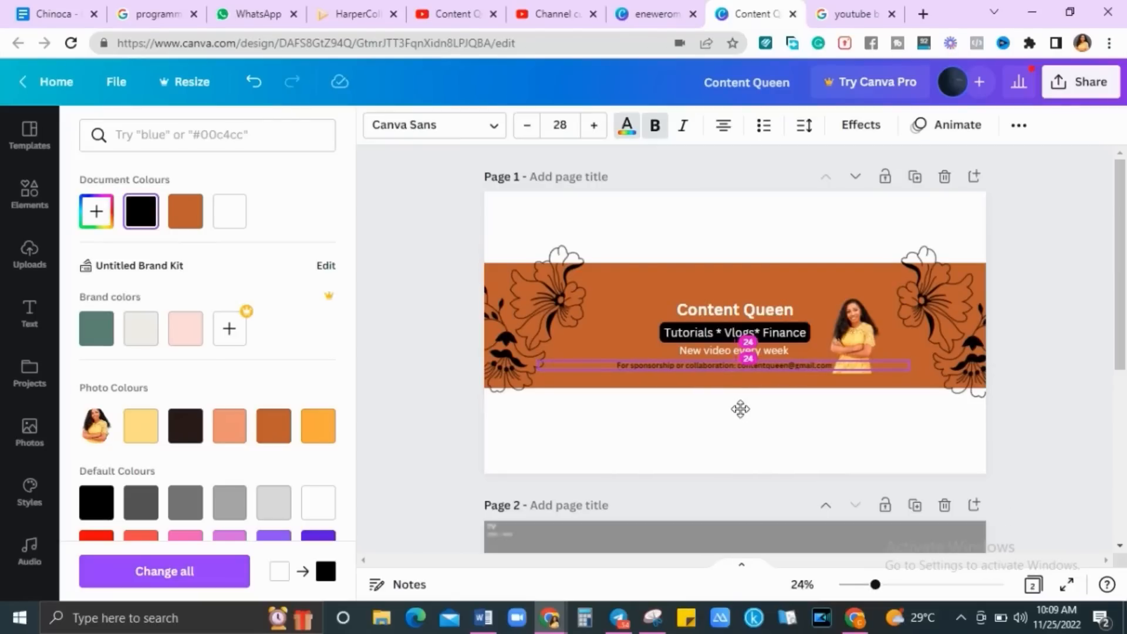
pyautogui.click(1077, 442)
pyautogui.click(1076, 441)
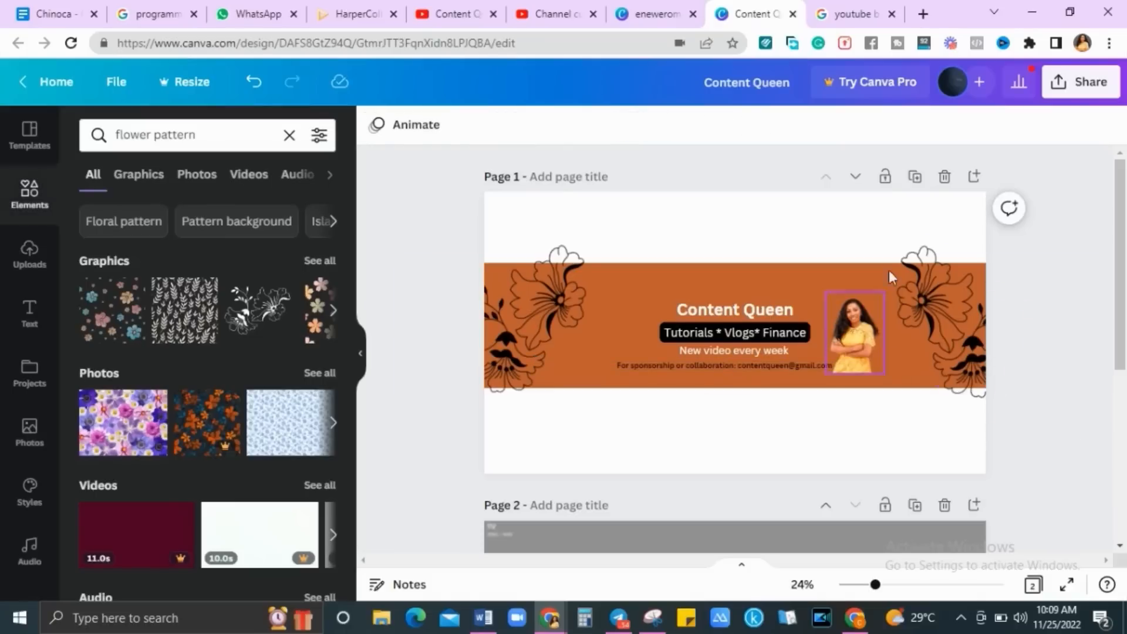
# Download only Page 2 of the design as a PNG, Content Queen.png
pyautogui.click(1083, 85)
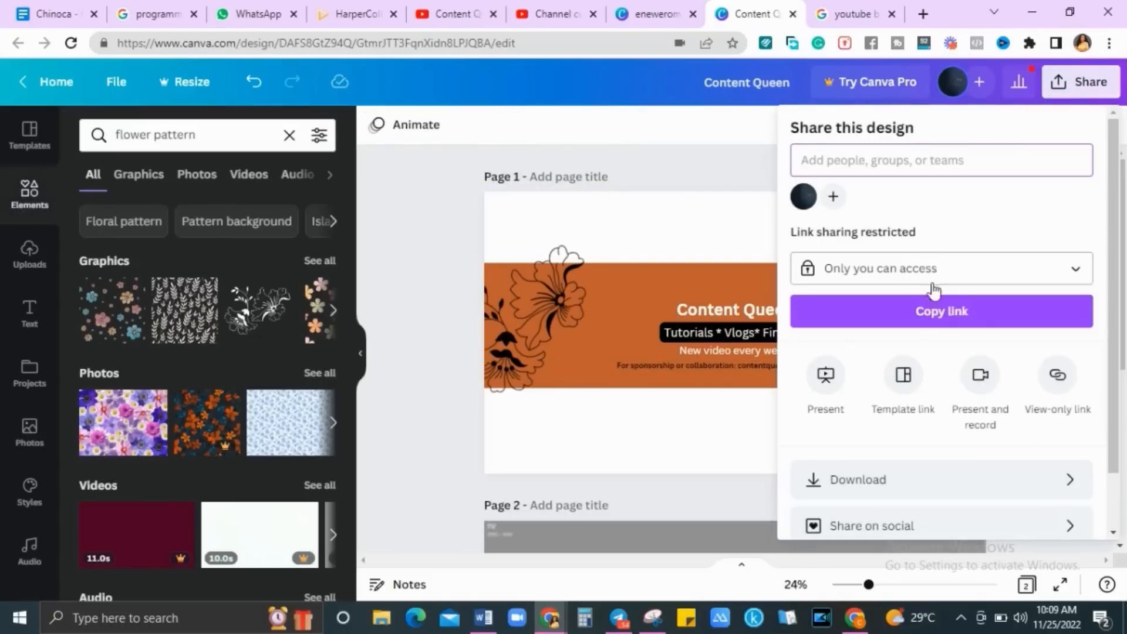
pyautogui.click(912, 481)
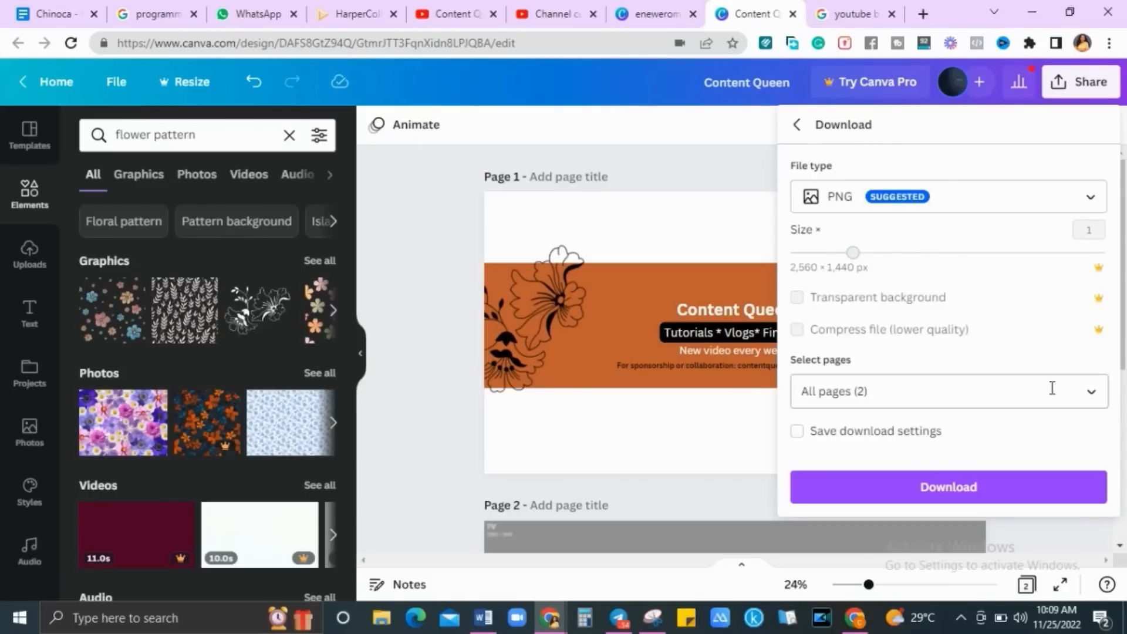
pyautogui.click(1078, 404)
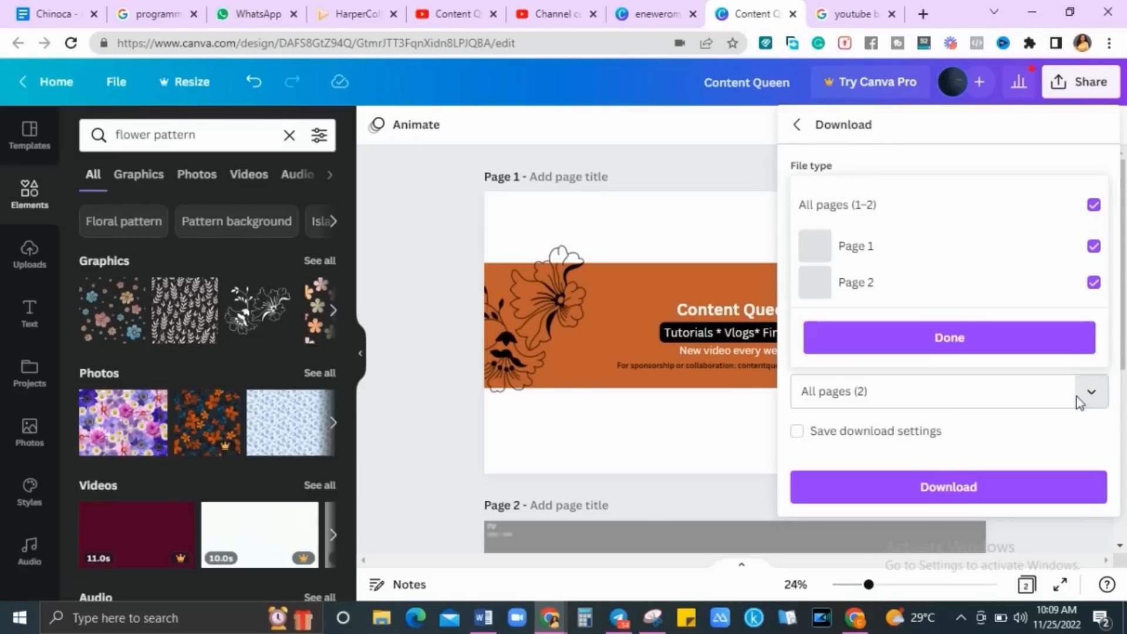
pyautogui.click(1009, 258)
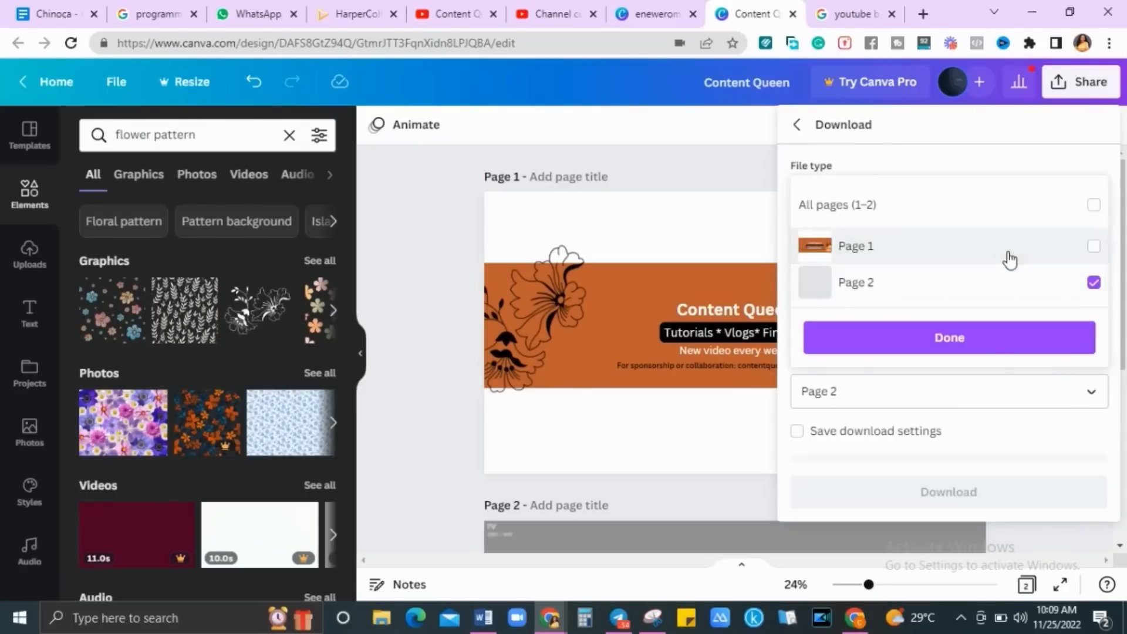
pyautogui.click(997, 348)
pyautogui.click(965, 489)
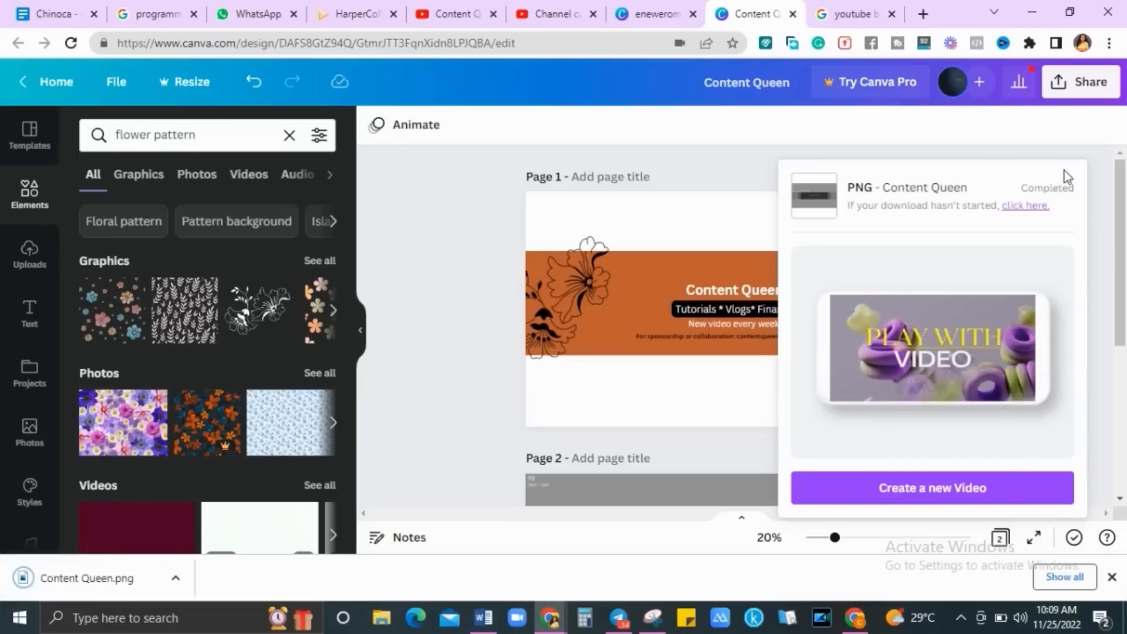
# Accept the Content Queen banner crop in YouTube Studio and view the channel's Channels section
pyautogui.click(546, 17)
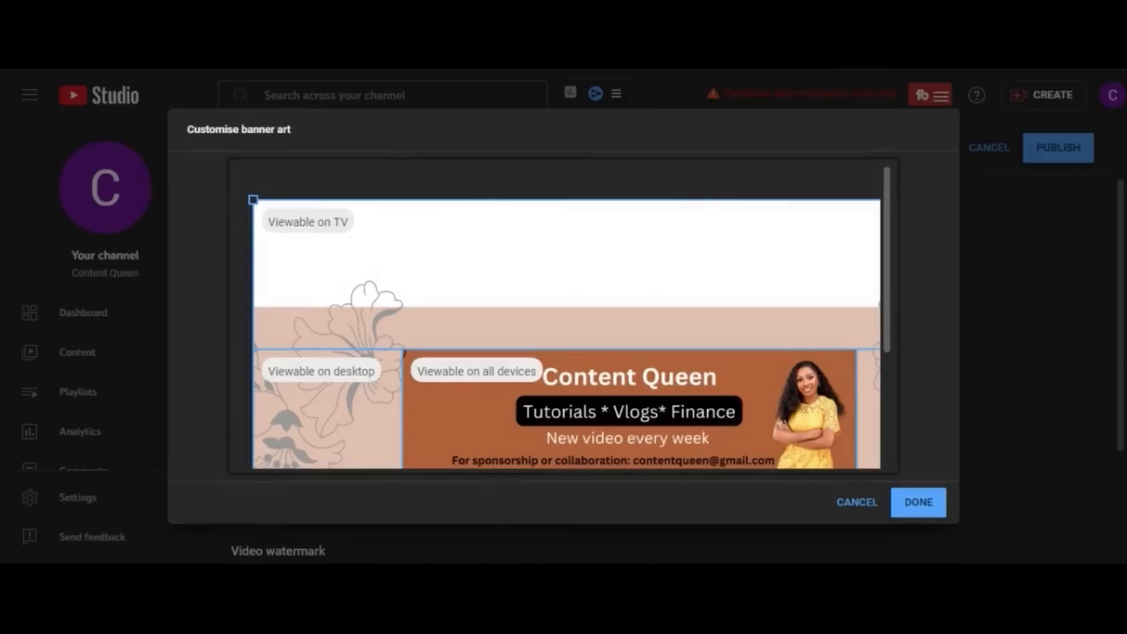
pyautogui.moveTo(892, 300); pyautogui.dragTo(896, 402)
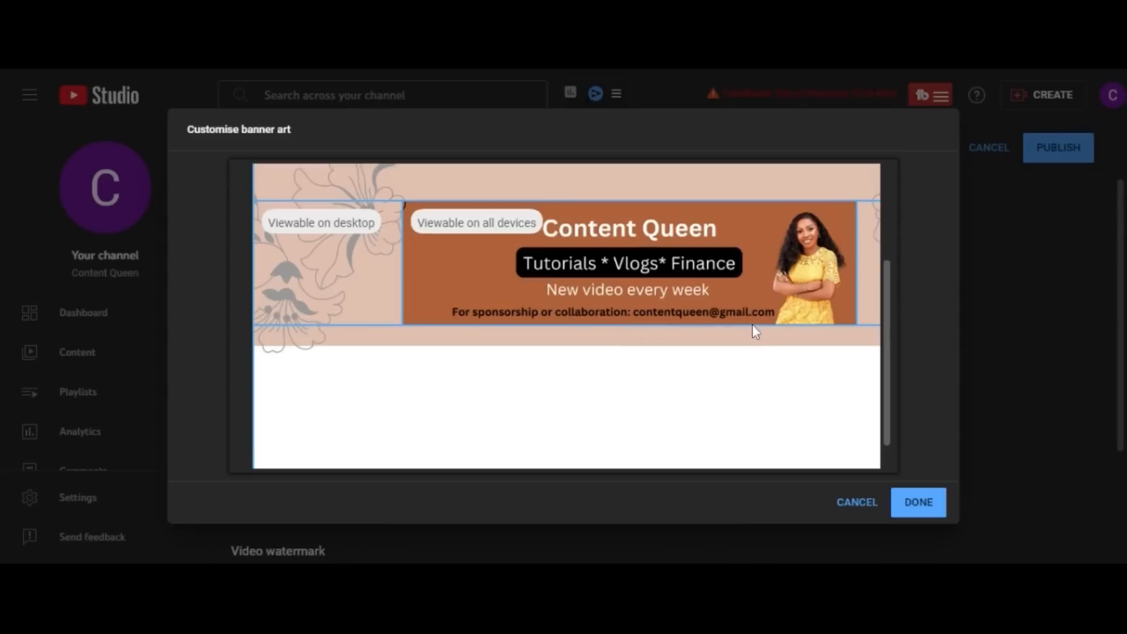
pyautogui.click(919, 505)
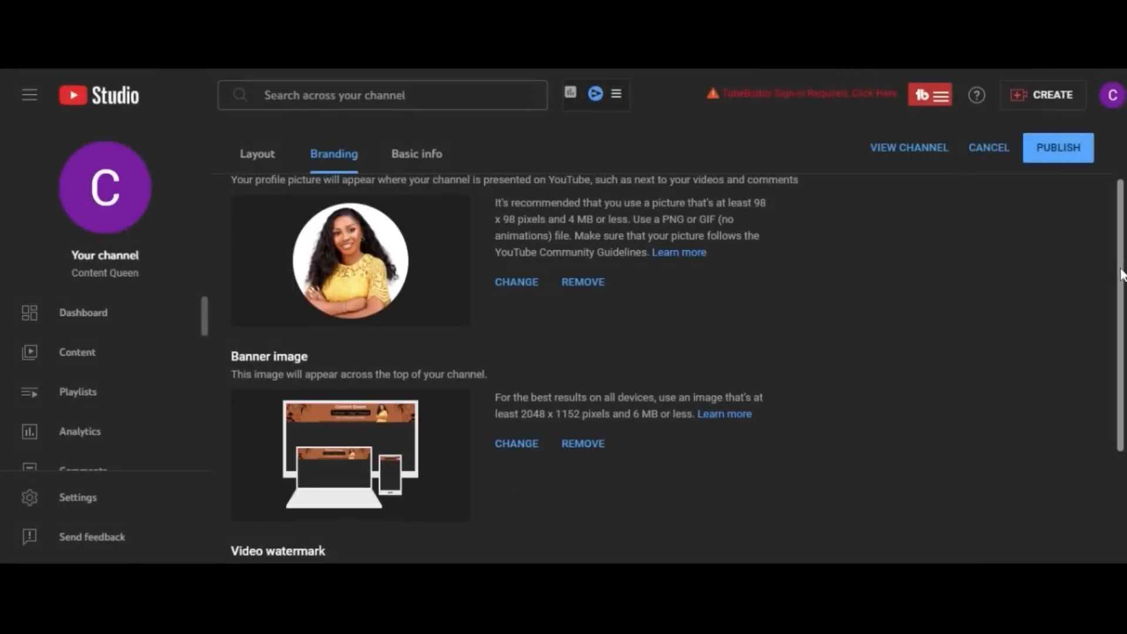
pyautogui.scroll(-3, 1122, 274)
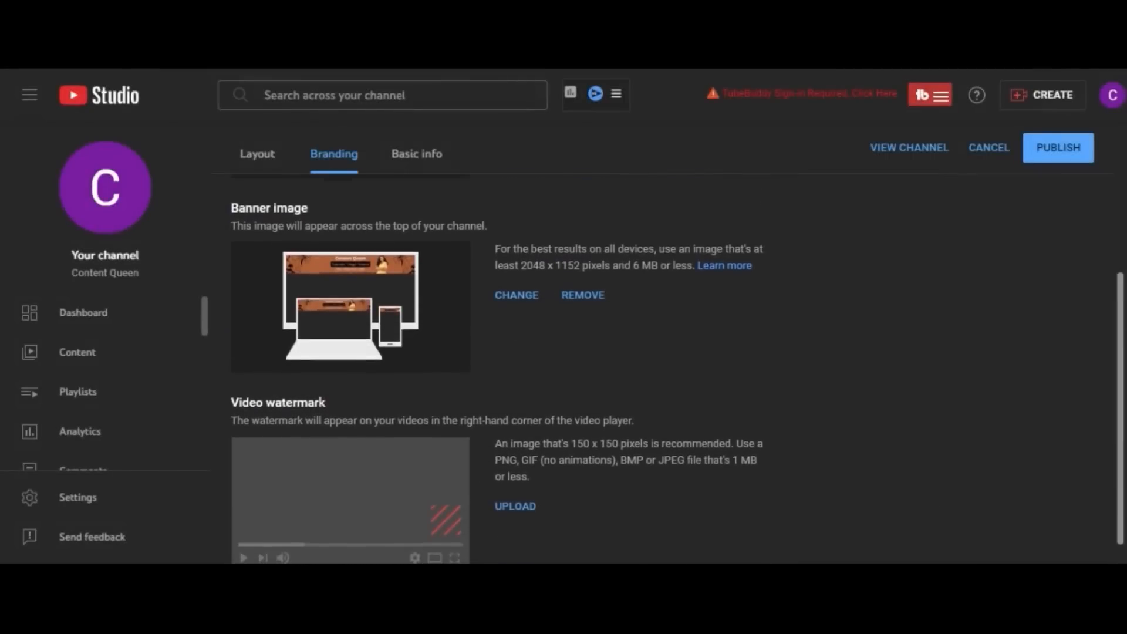
pyautogui.moveTo(1121, 374); pyautogui.dragTo(1121, 389)
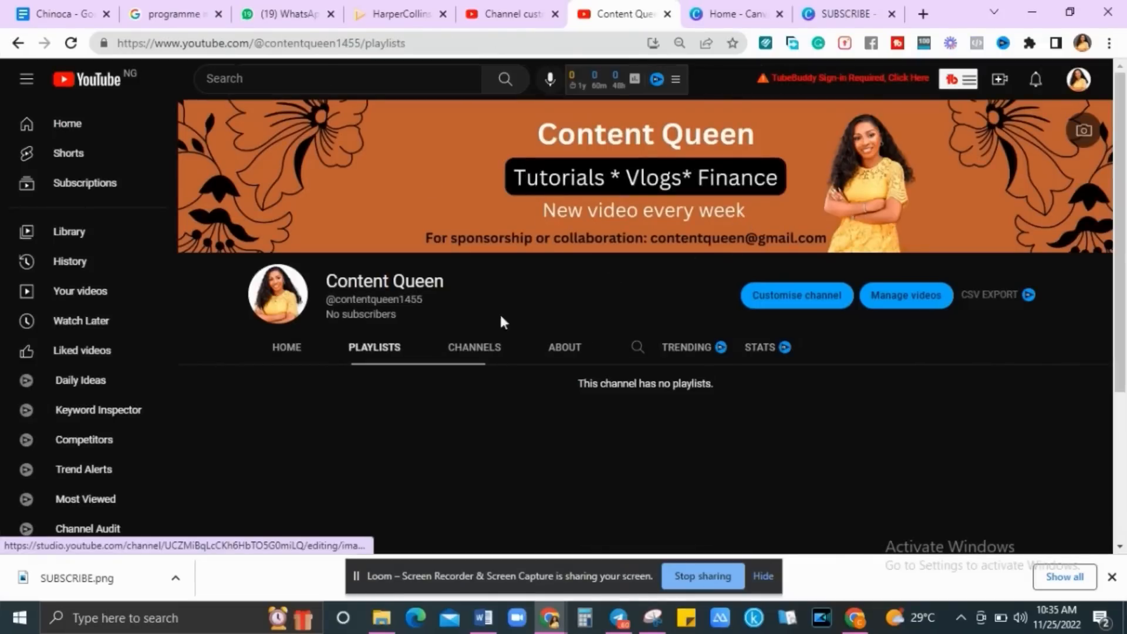
pyautogui.click(485, 359)
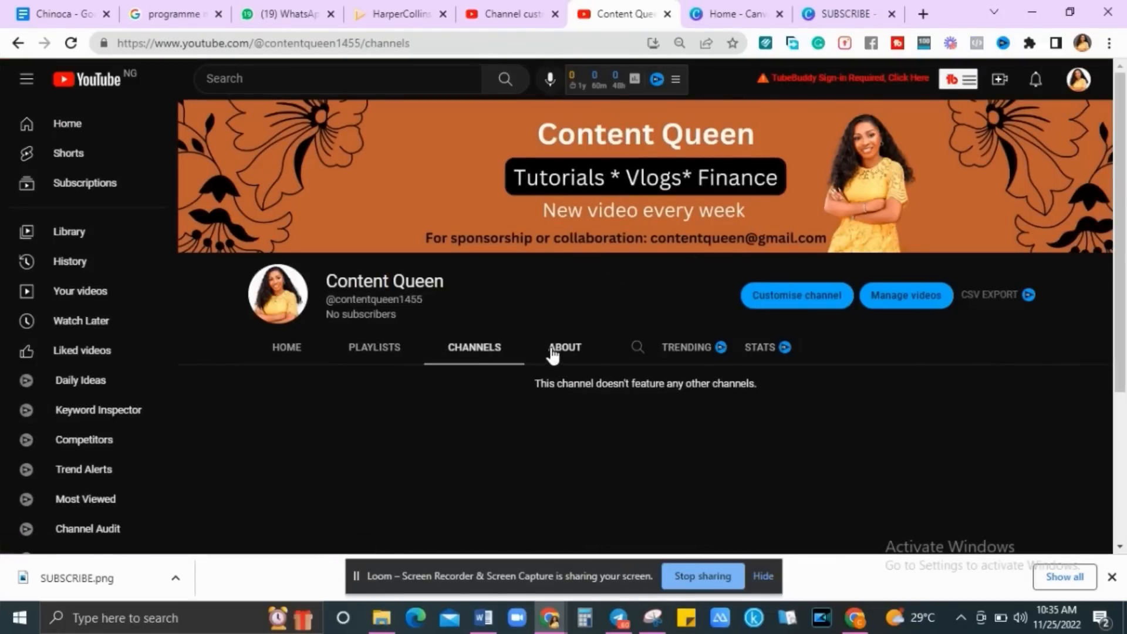